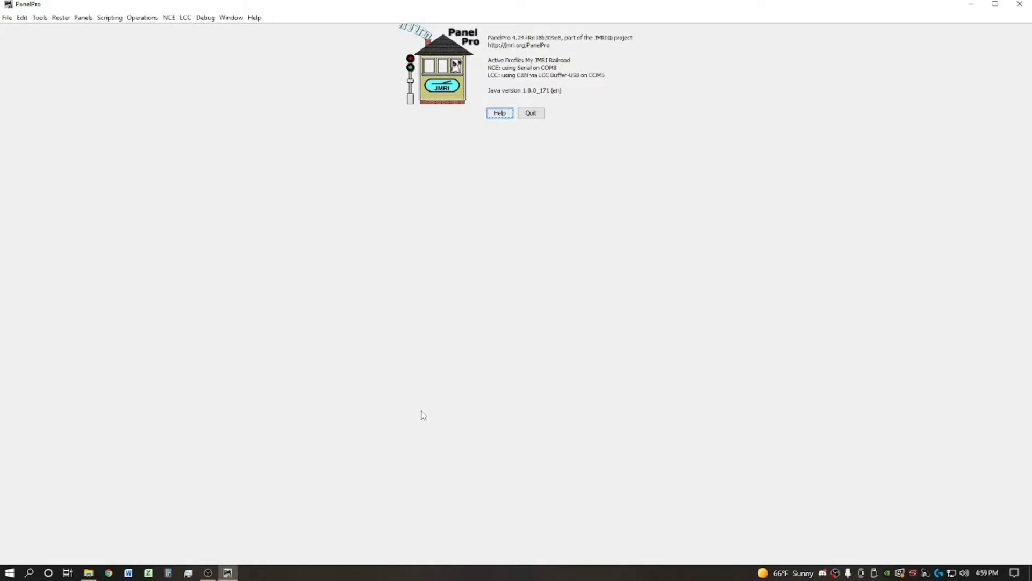
Open the operations locations list and a blank new-location form, and resize the form to sit beside the list
left_click(143, 19)
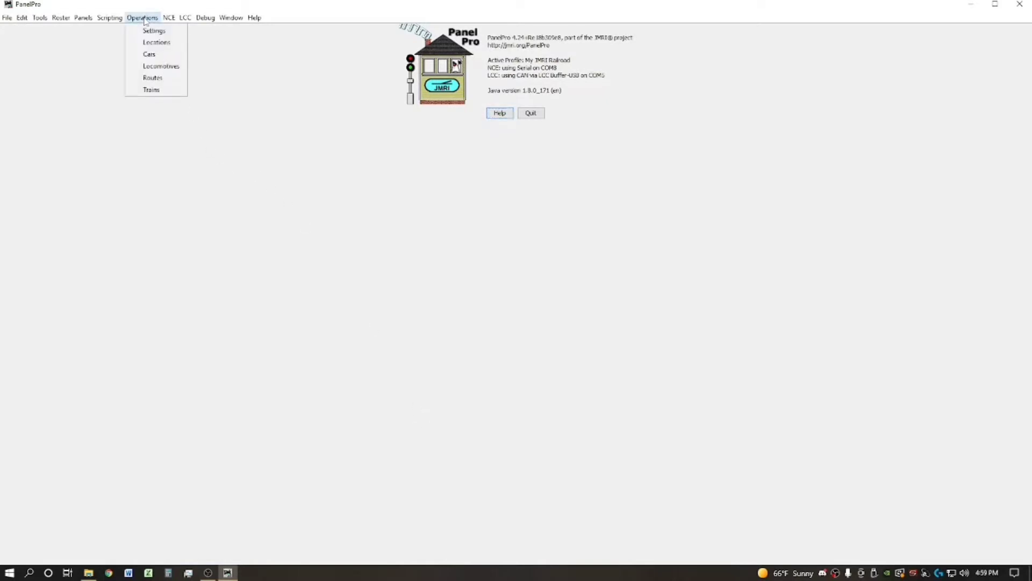
left_click(155, 44)
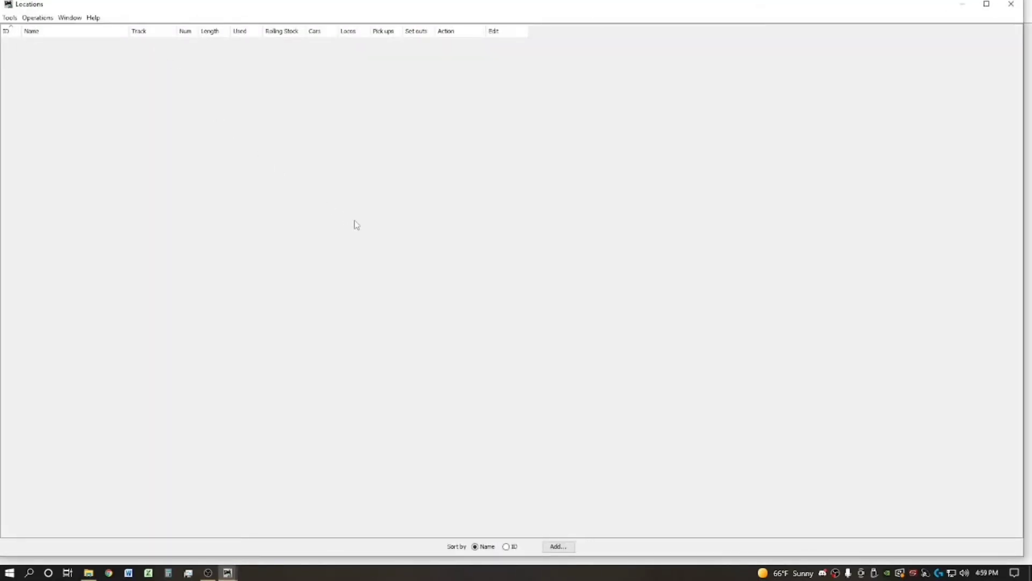
left_click(558, 546)
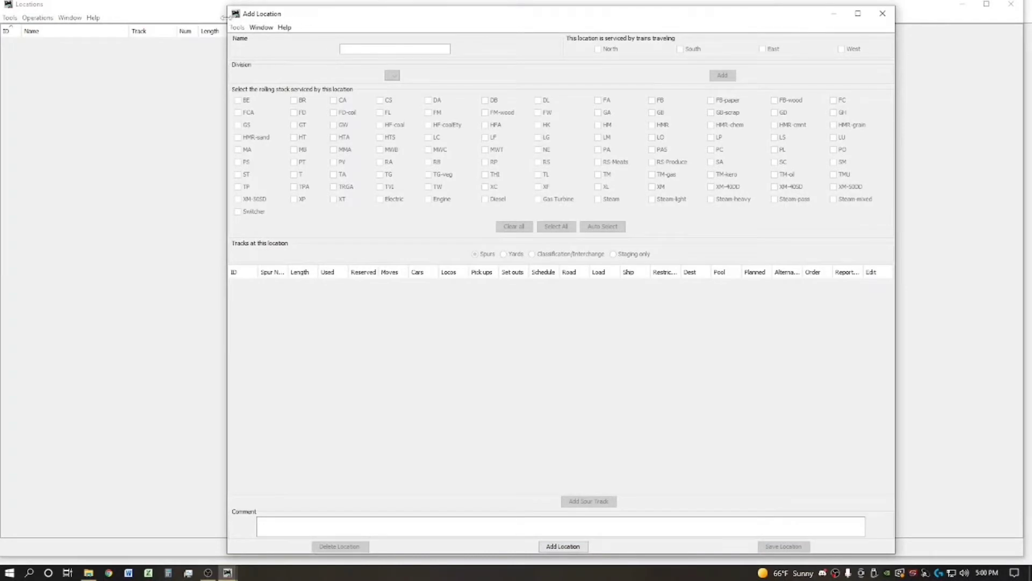
left_click_drag(228, 19, 527, 40)
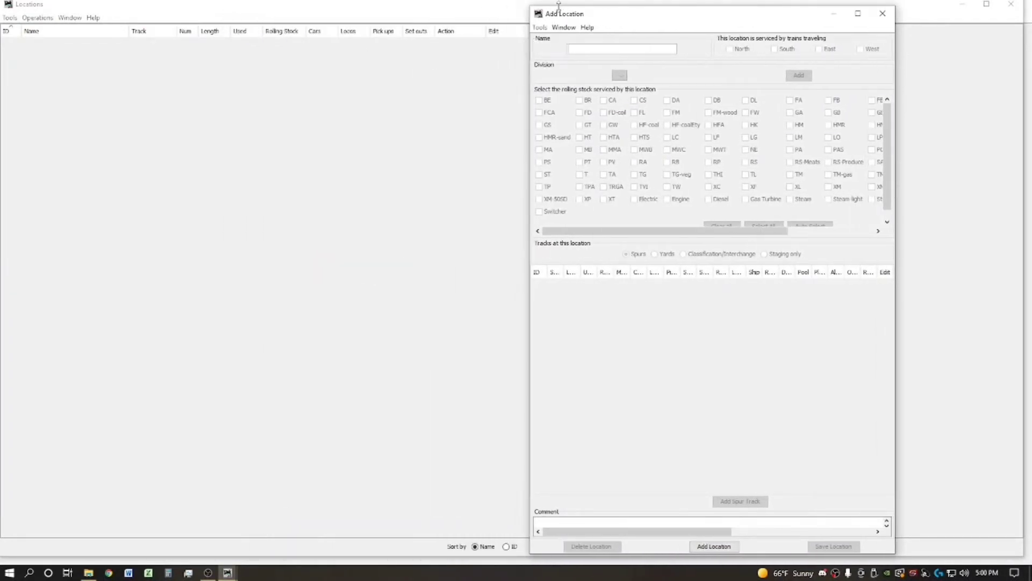
left_click_drag(559, 6, 559, 1)
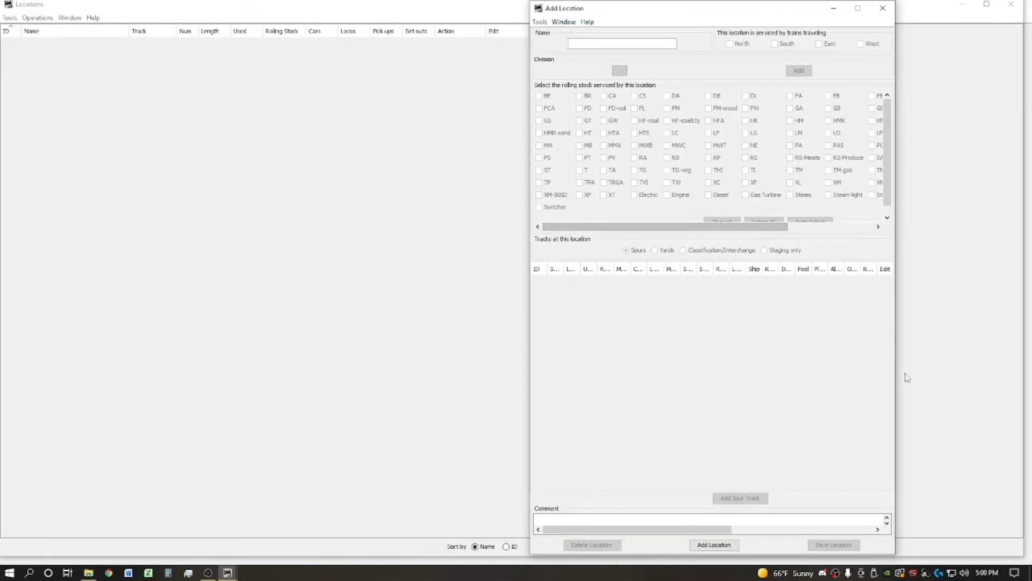
left_click_drag(895, 372, 1031, 371)
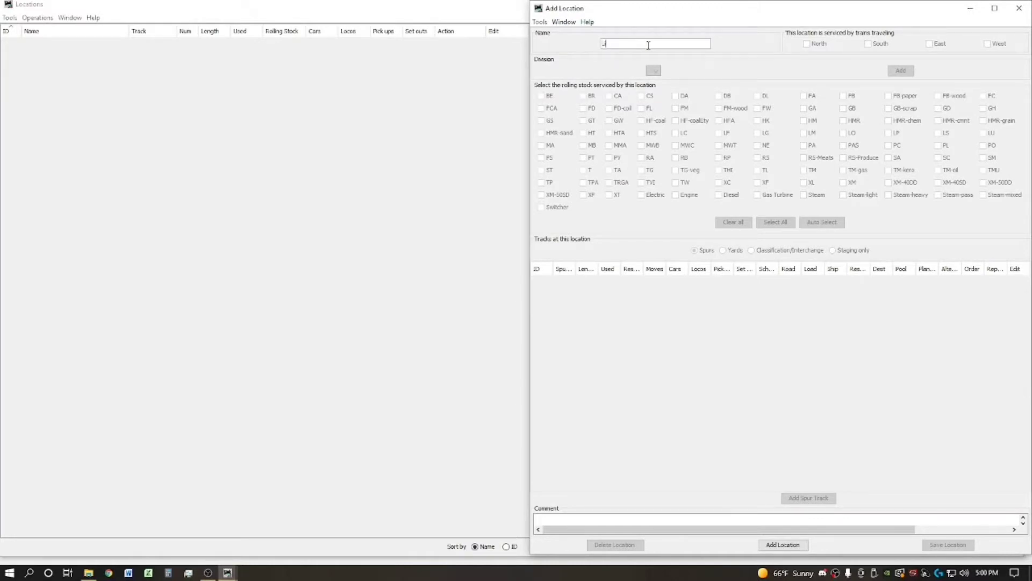
Add a location named Little Rock and limit its service to trains traveling East and West
type("ittle Rock")
left_click(793, 546)
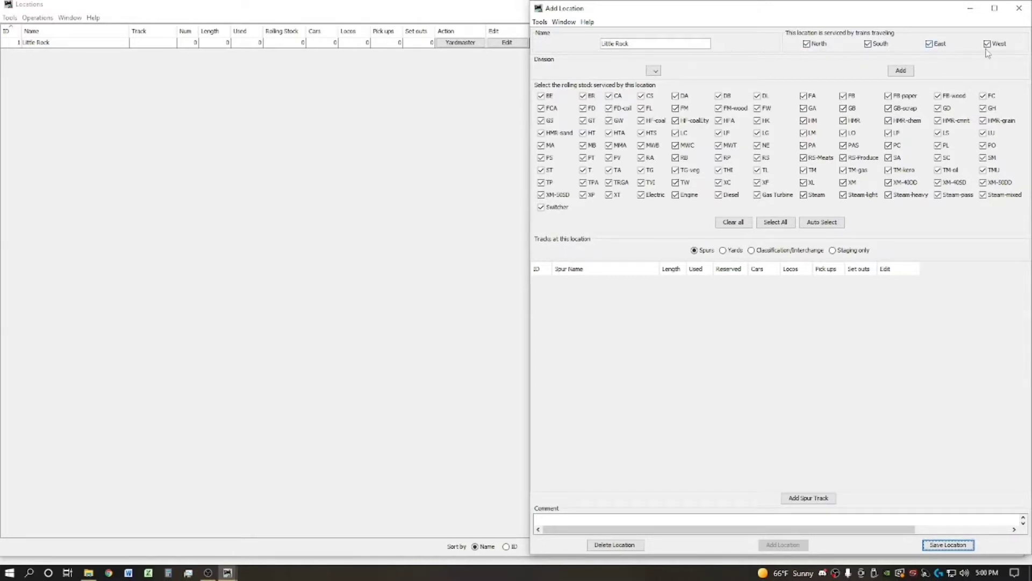
left_click(868, 45)
left_click(807, 45)
Make Little Rock a staging-only location and add a staging track named Little Rock with a length of 100"
left_click(843, 250)
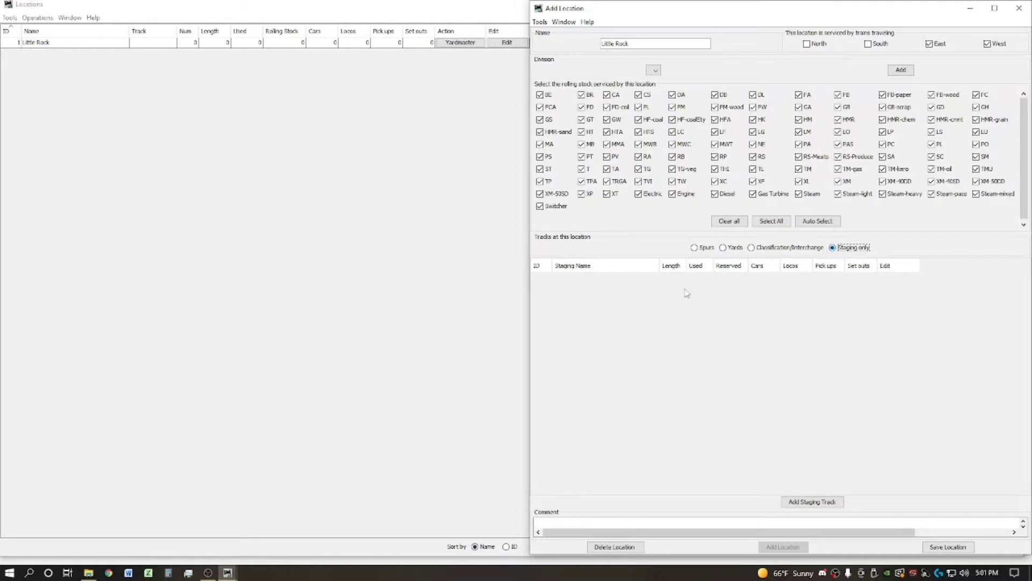
left_click(809, 501)
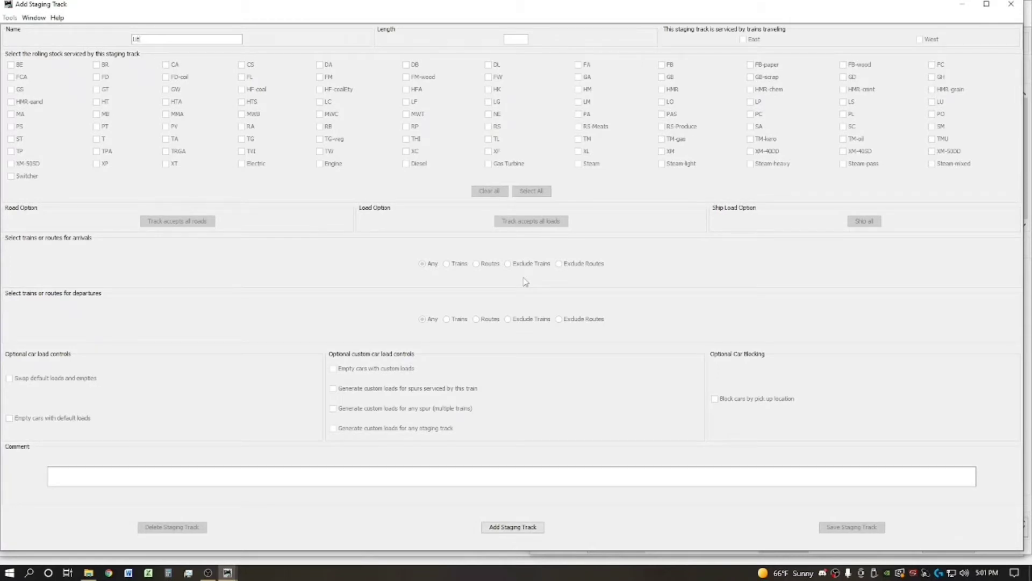
type("Little Rock")
type("00")
left_click(514, 529)
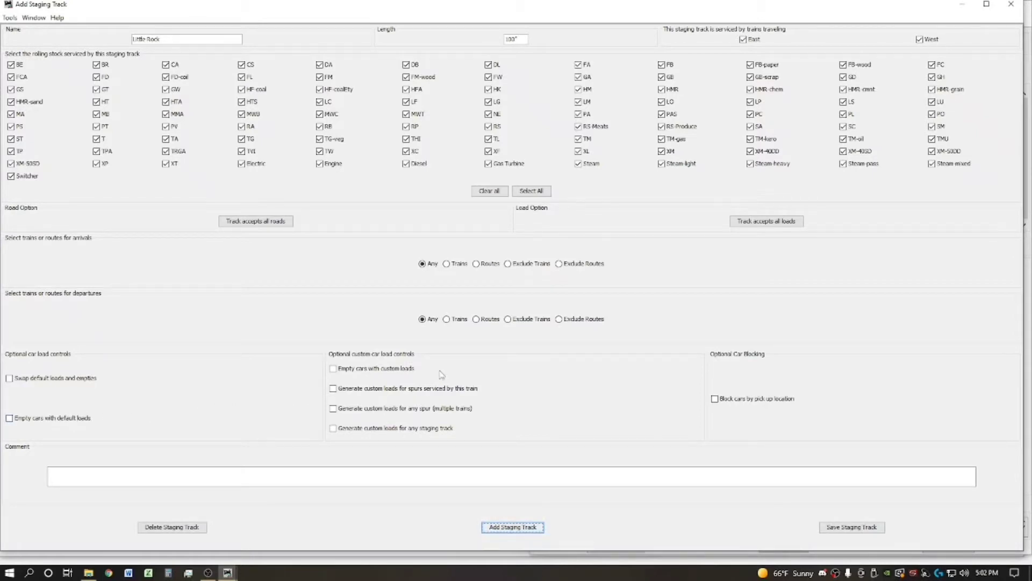
Enable emptying cars with custom loads and generating custom loads for any spur (multiple trains) and any staging track on the Little Rock track
left_click(334, 371)
left_click(345, 412)
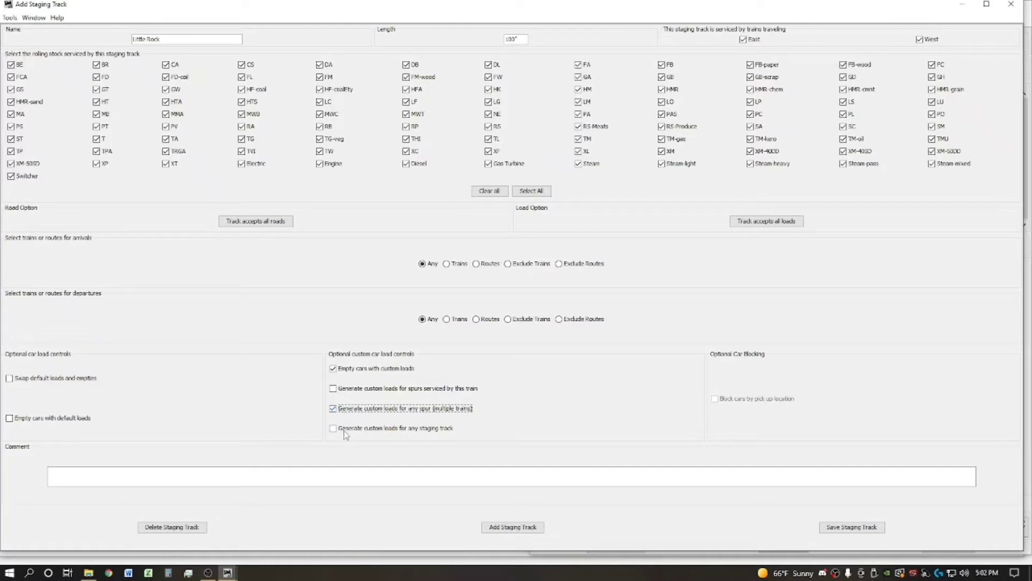
left_click(435, 431)
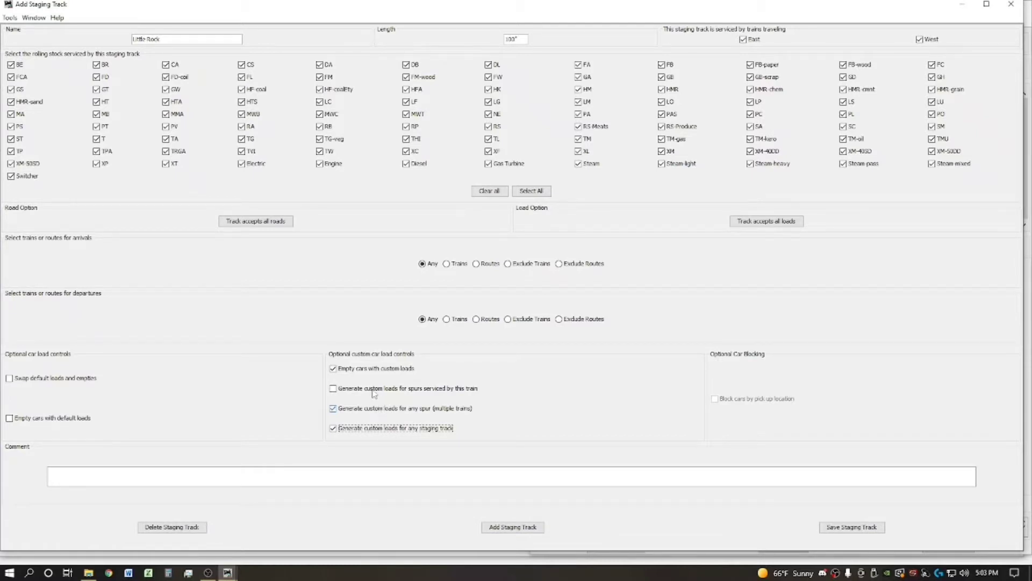
Try switching the custom load generation options between spurs serviced by this train, any spur and any staging track
left_click(373, 391)
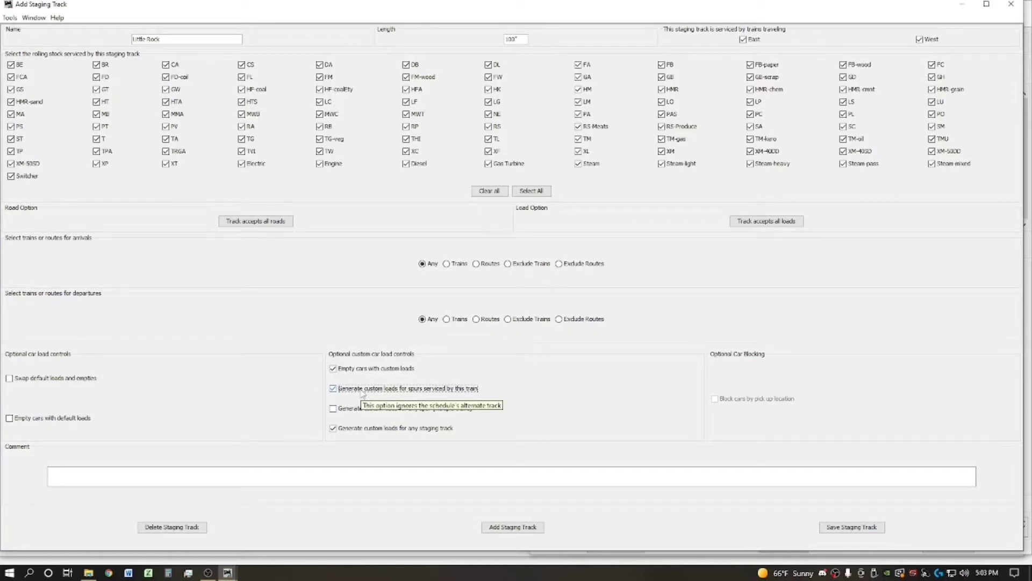
left_click(359, 411)
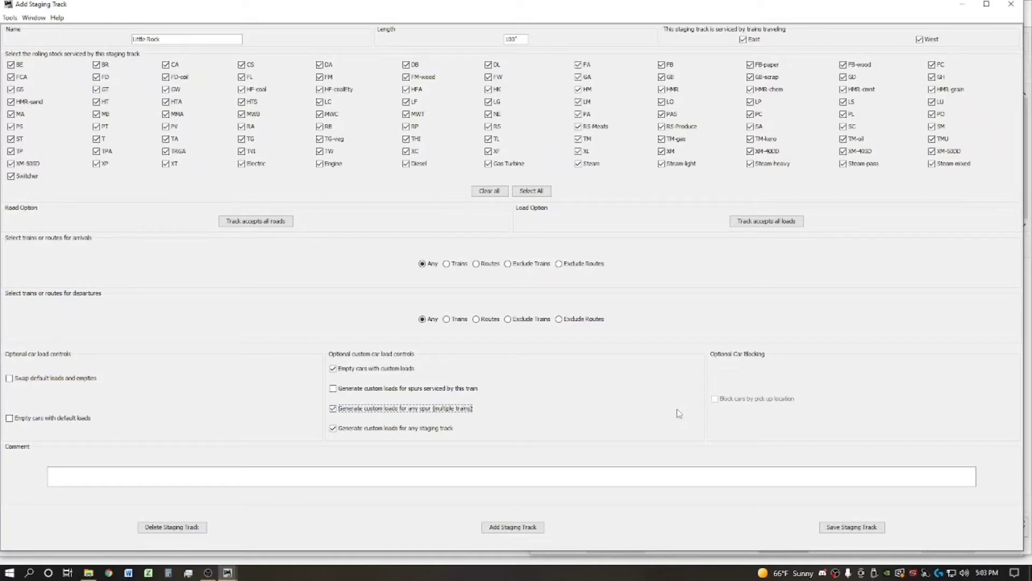
left_click(421, 389)
left_click(416, 388)
left_click(381, 429)
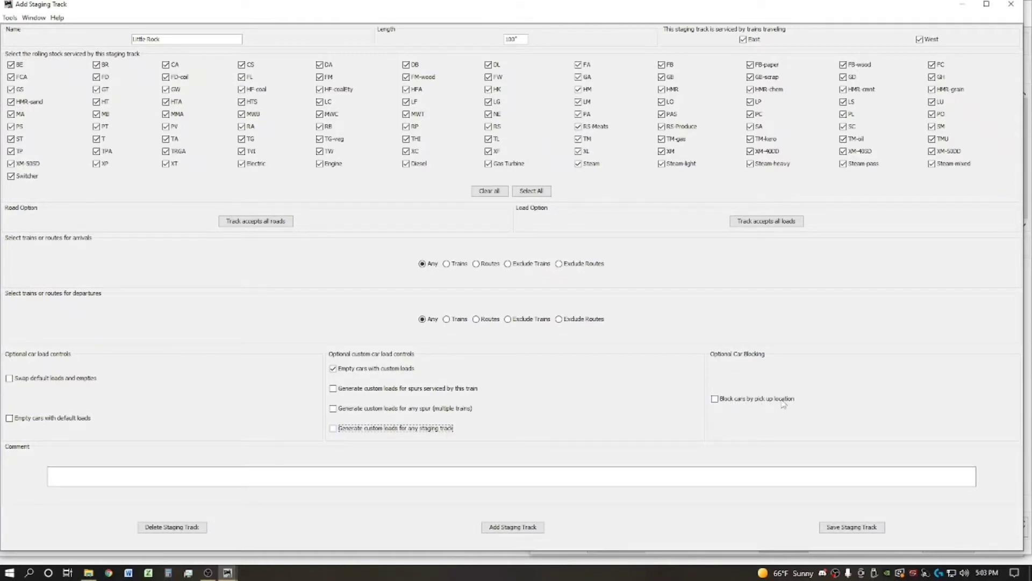
left_click(410, 429)
left_click(396, 409)
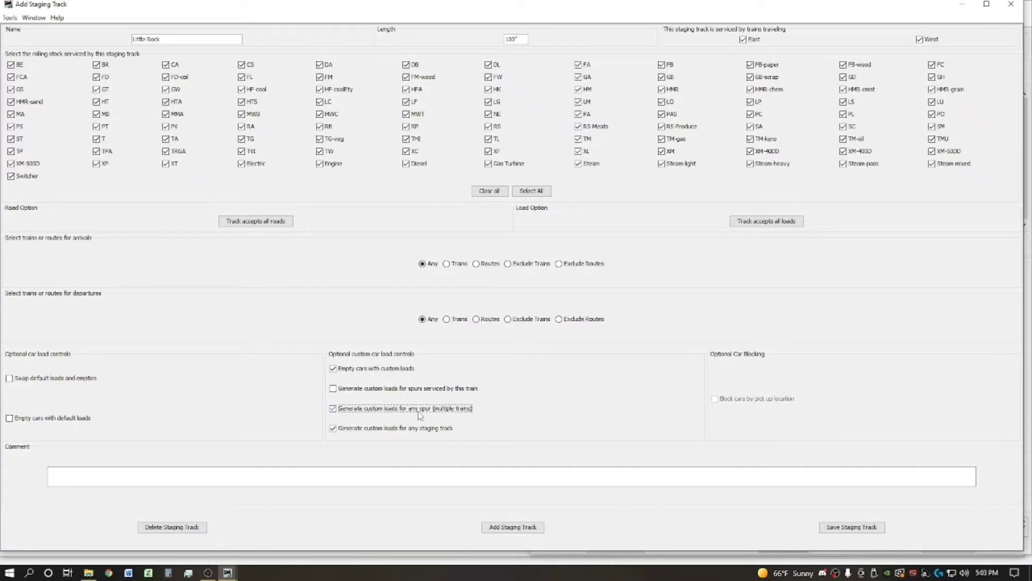
Save the Little Rock staging track and its location
left_click(854, 527)
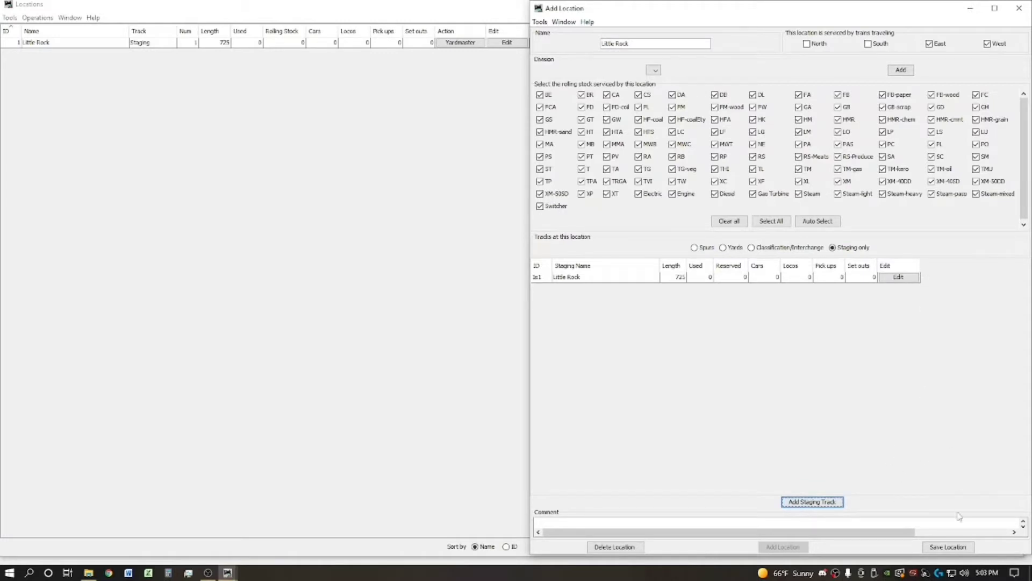
left_click(953, 548)
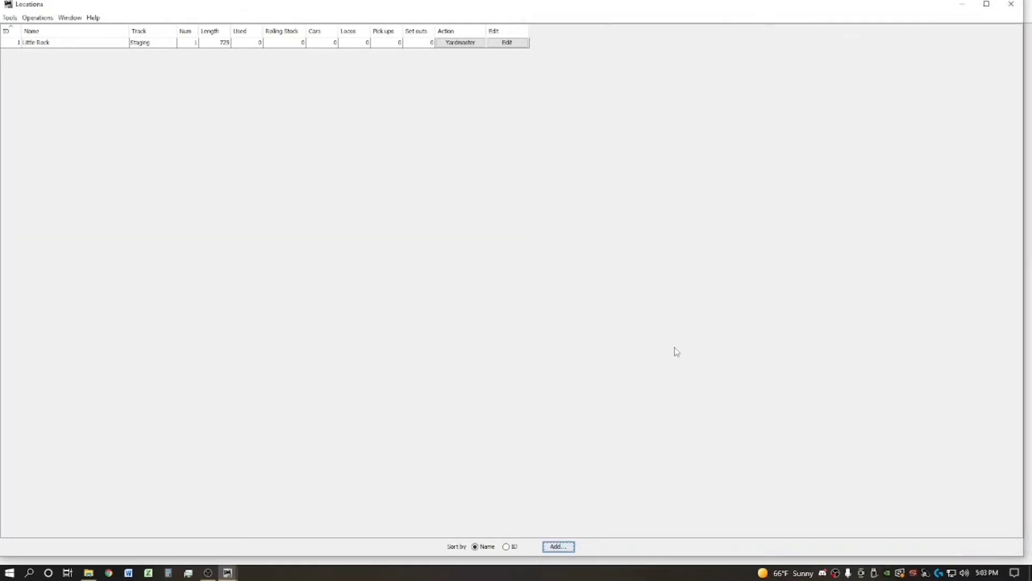
Add a location named Jonesboro and limit its service to trains traveling North and South
left_click(558, 546)
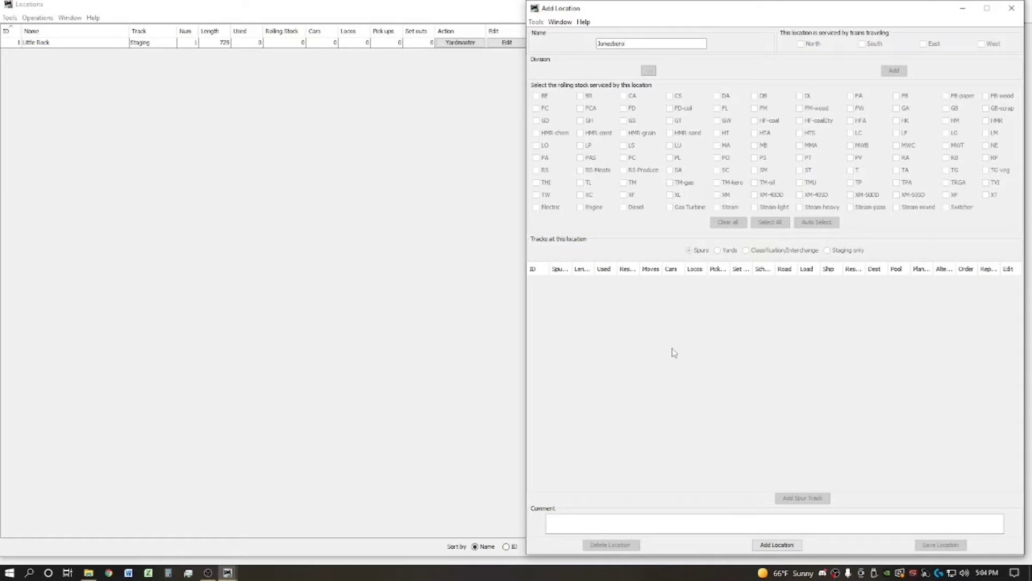
left_click(778, 546)
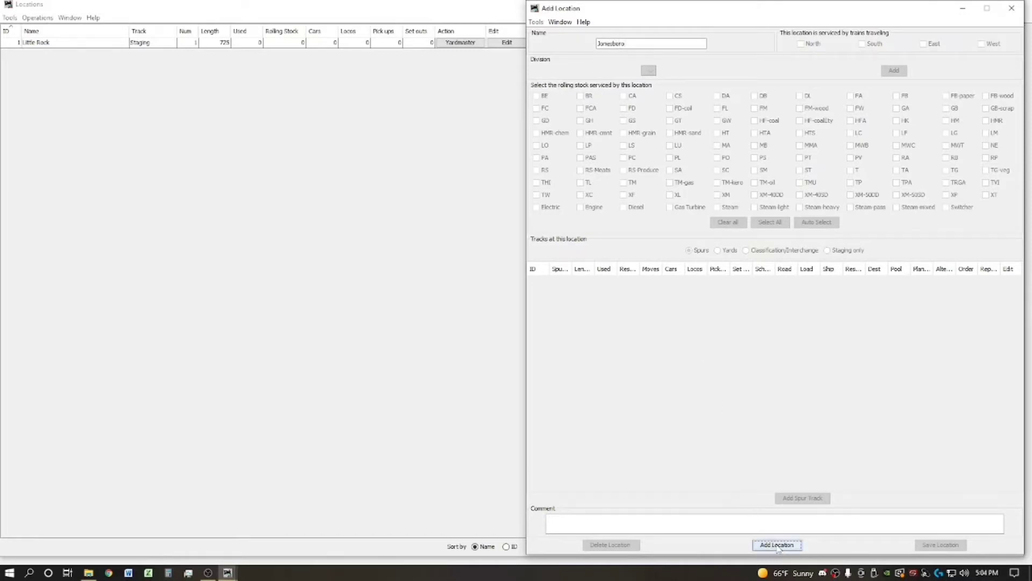
left_click(936, 43)
left_click(984, 43)
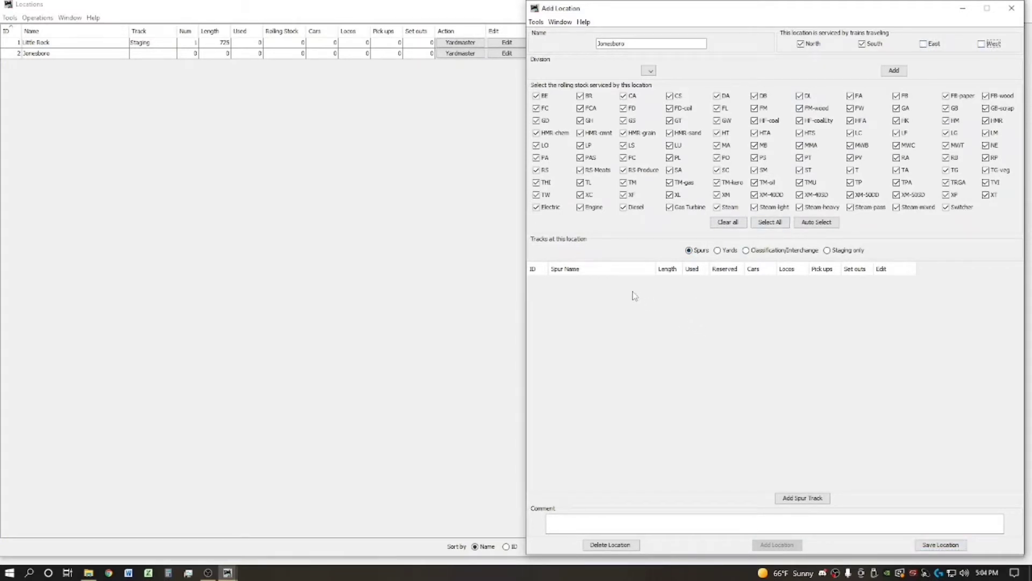
Make Jonesboro a staging-only location and add a staging track named Jonesboro 1 with a length of 84"
left_click(831, 251)
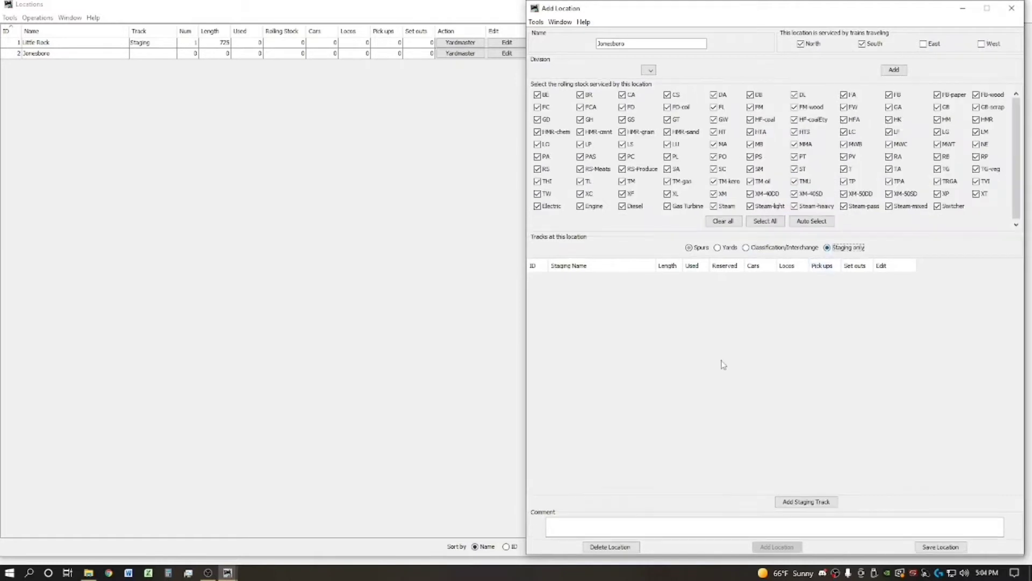
left_click(821, 503)
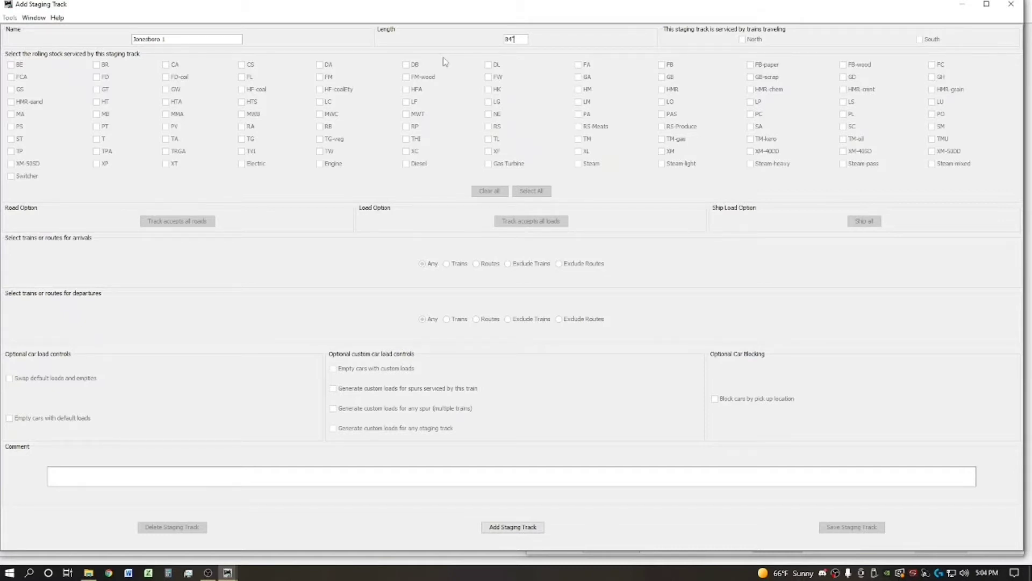
left_click(513, 530)
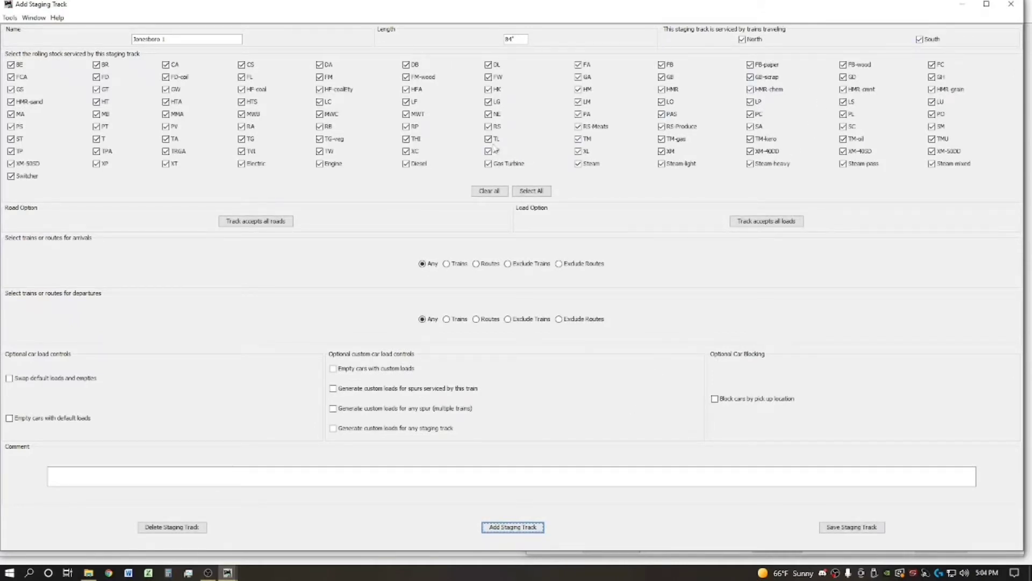
Enable emptying custom loads and generating them for any spur and any staging track on Jonesboro 1, and save the track
left_click(344, 370)
left_click(334, 408)
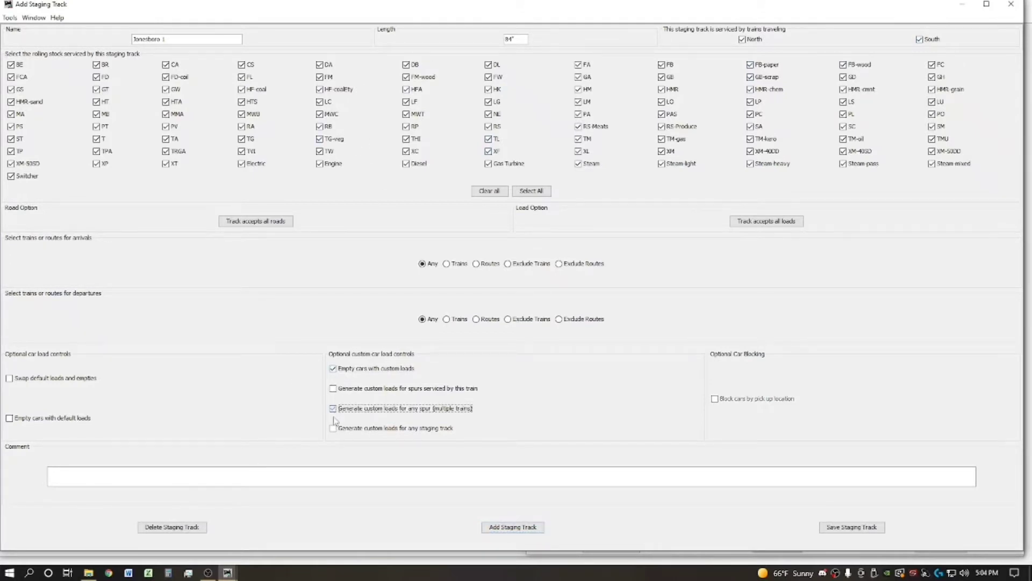
left_click(334, 429)
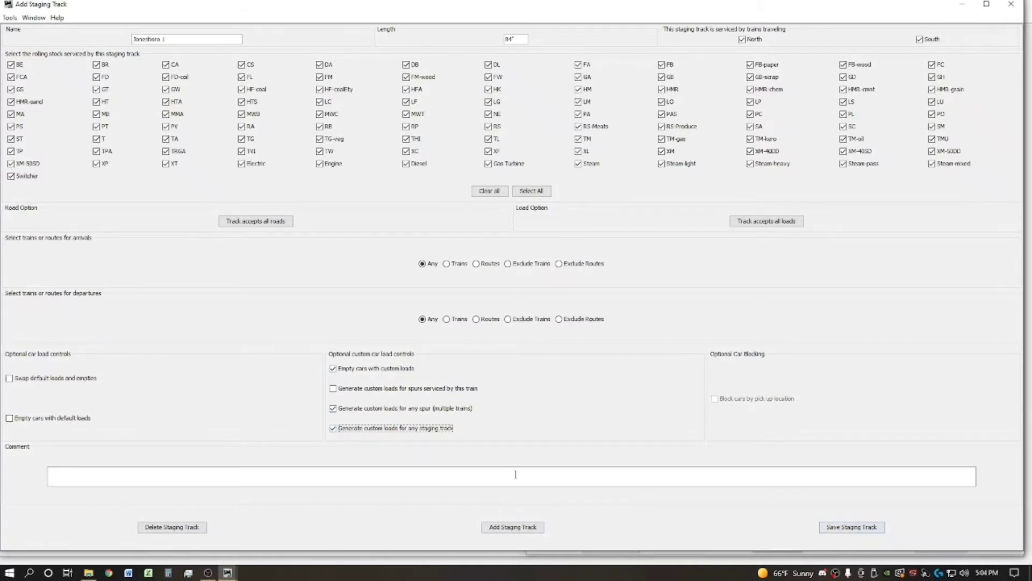
left_click(520, 526)
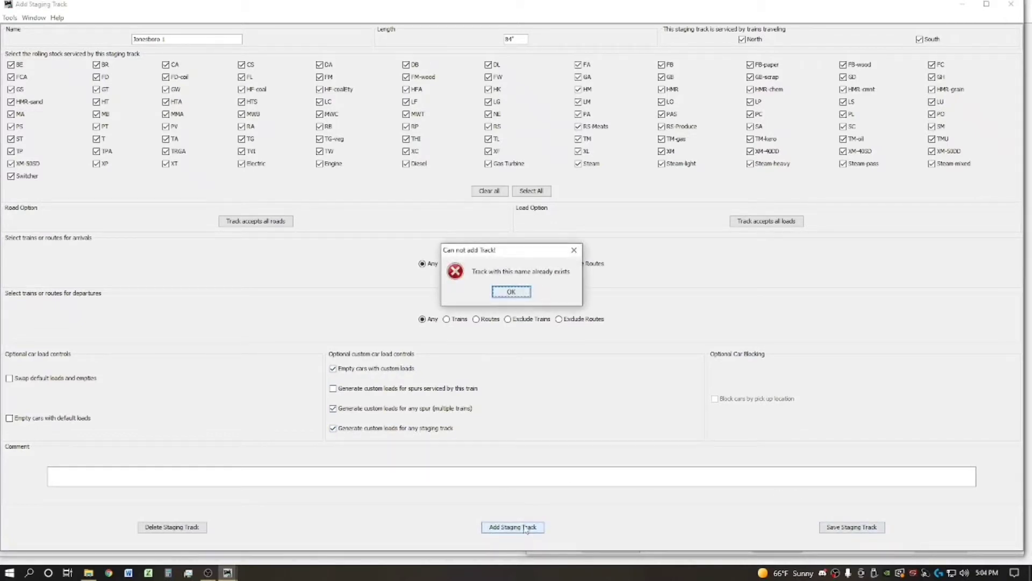
left_click(530, 291)
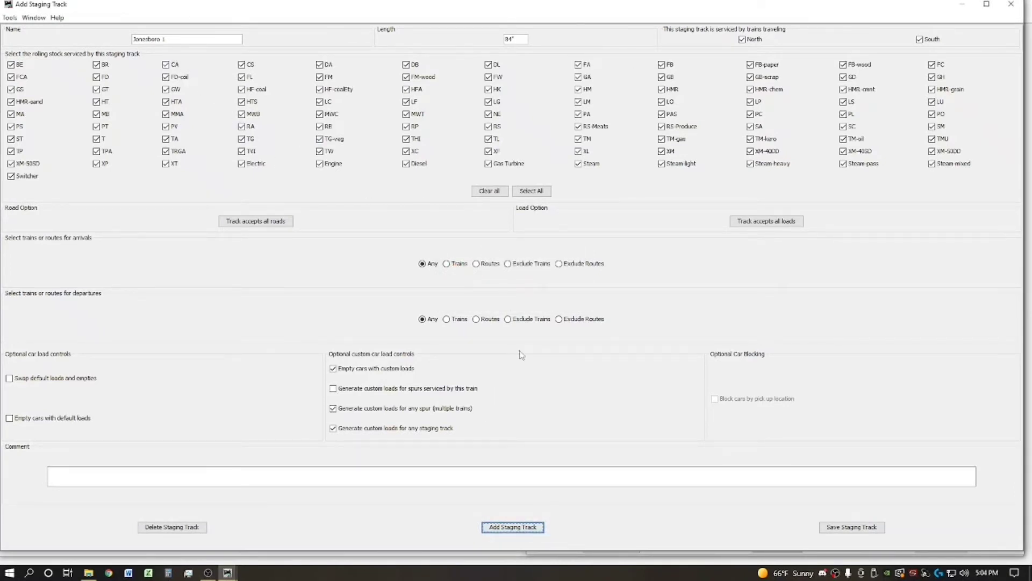
left_click(865, 527)
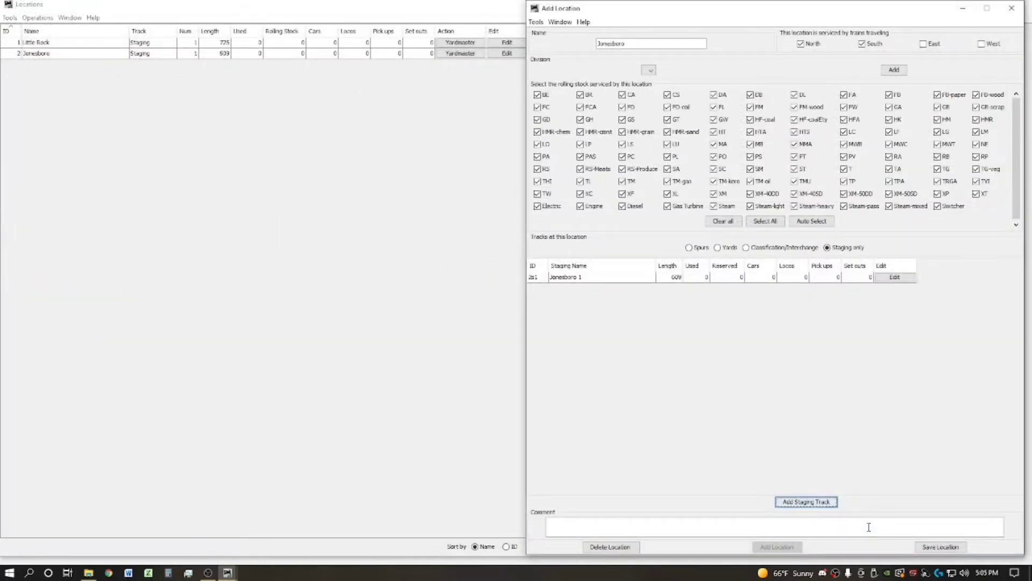
Add a second staging track to Jonesboro named Jonesboro 2 with a length of 84"
left_click(808, 501)
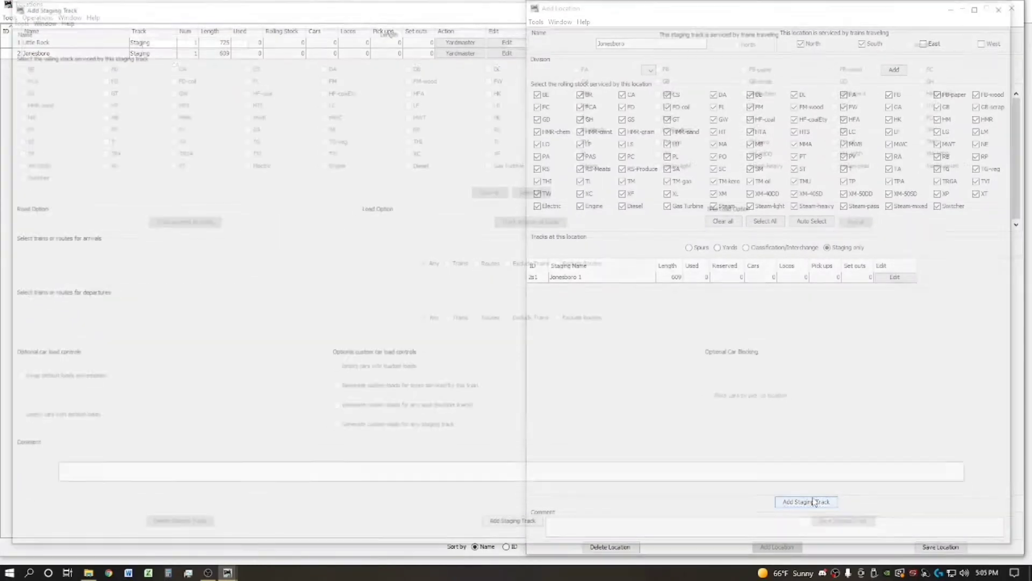
type("1")
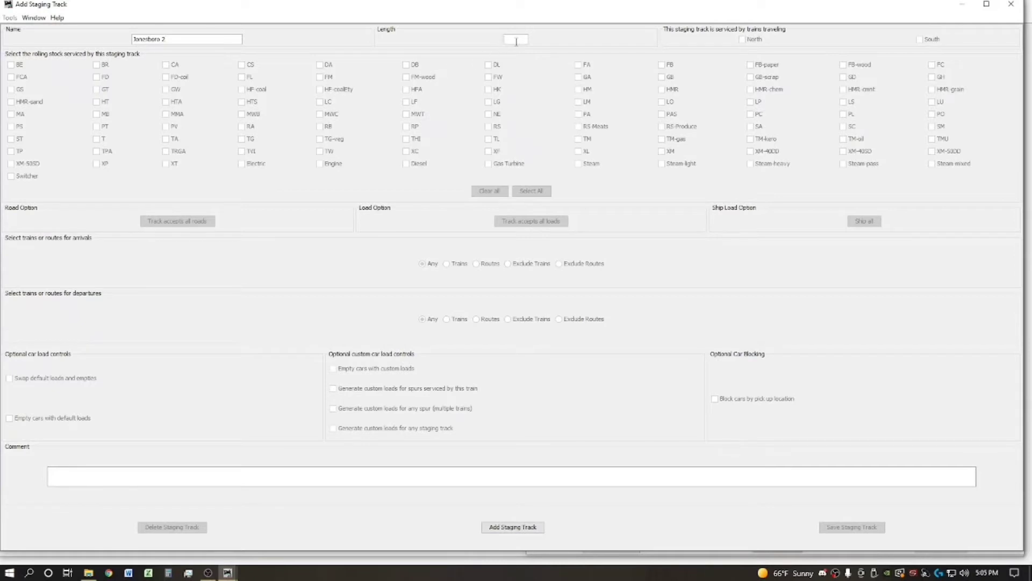
type("84")
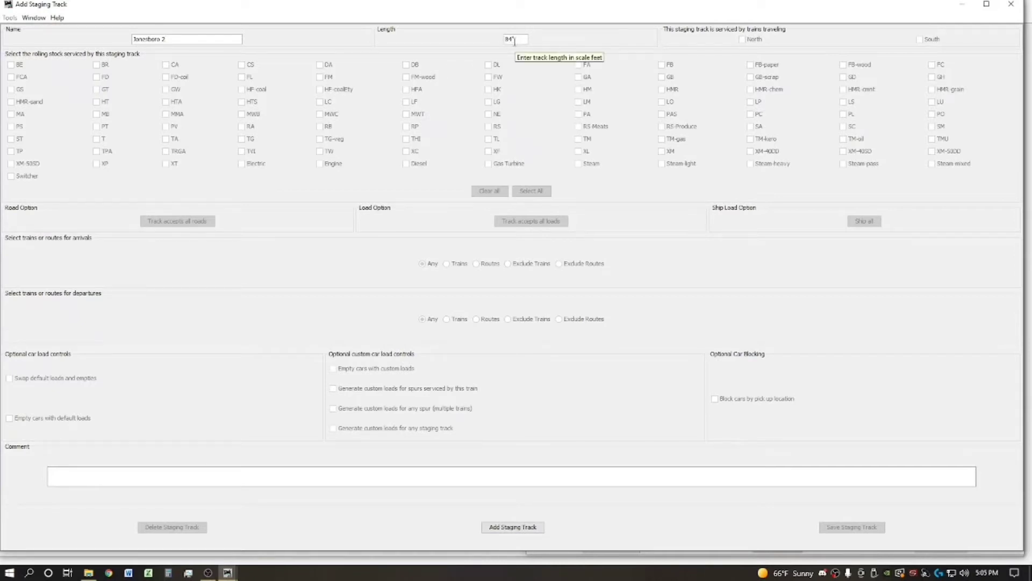
left_click(513, 527)
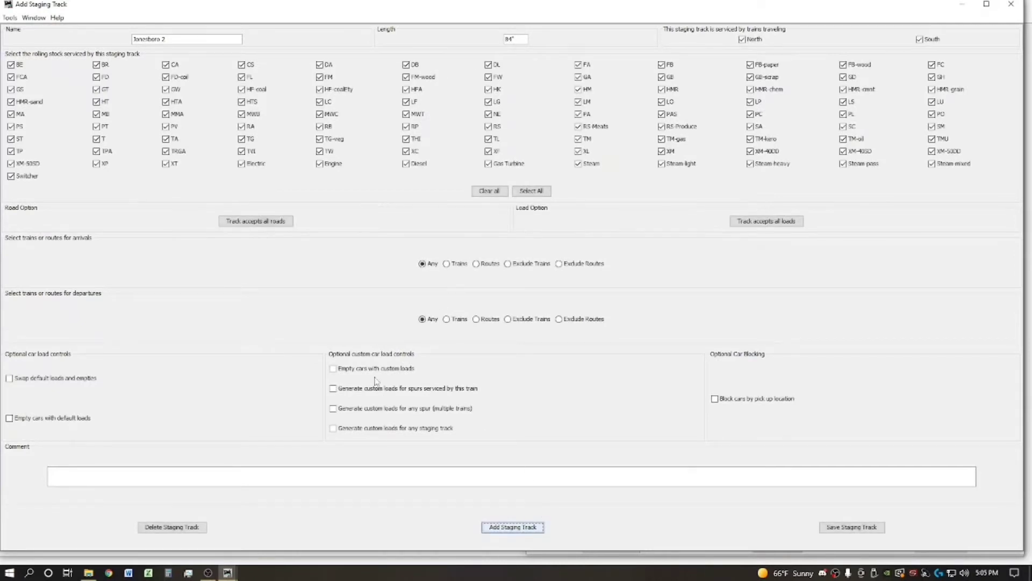
Enable emptying custom loads and generating them for any spur and any staging track on Jonesboro 2, and save the track
left_click(375, 370)
left_click(372, 409)
left_click(375, 429)
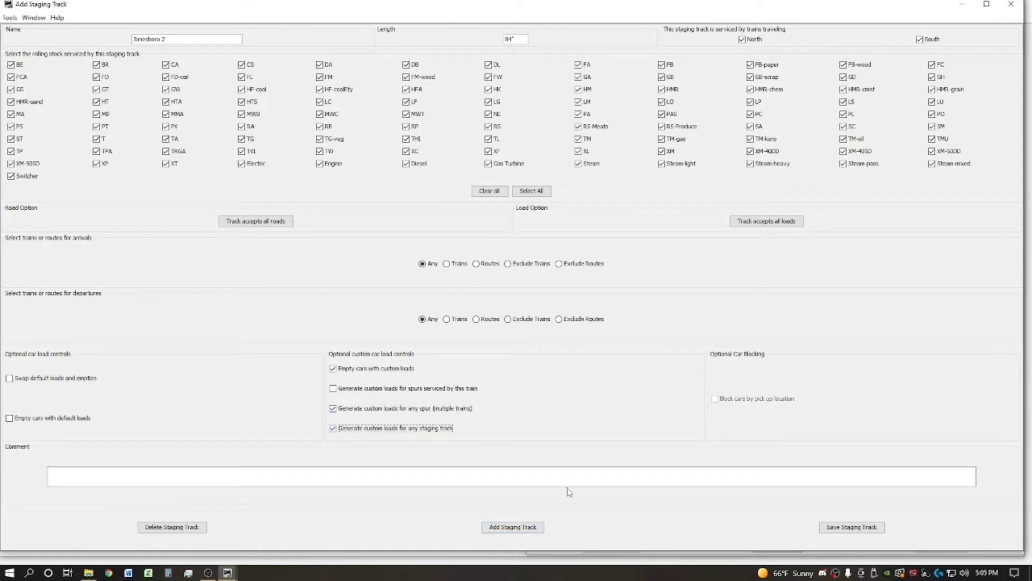
left_click(852, 526)
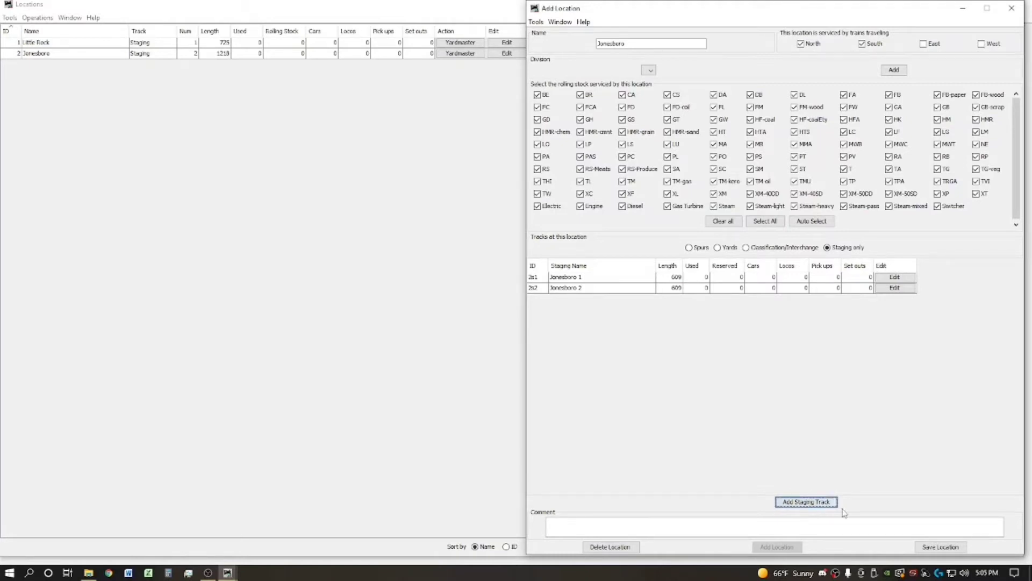
Save the Jonesboro location and add a location named Weiner serviced only by north and south trains
left_click(940, 547)
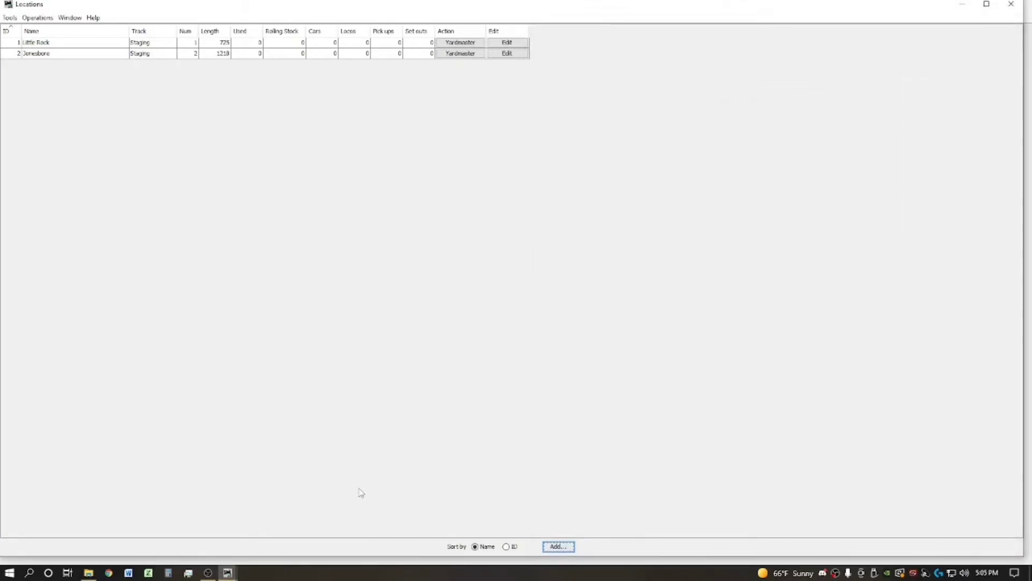
left_click(557, 546)
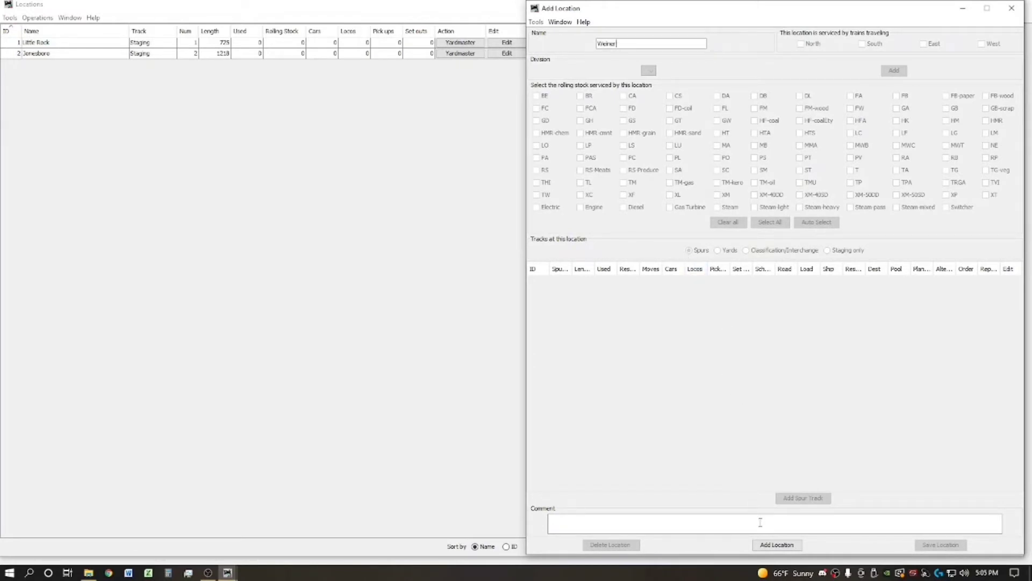
left_click(778, 544)
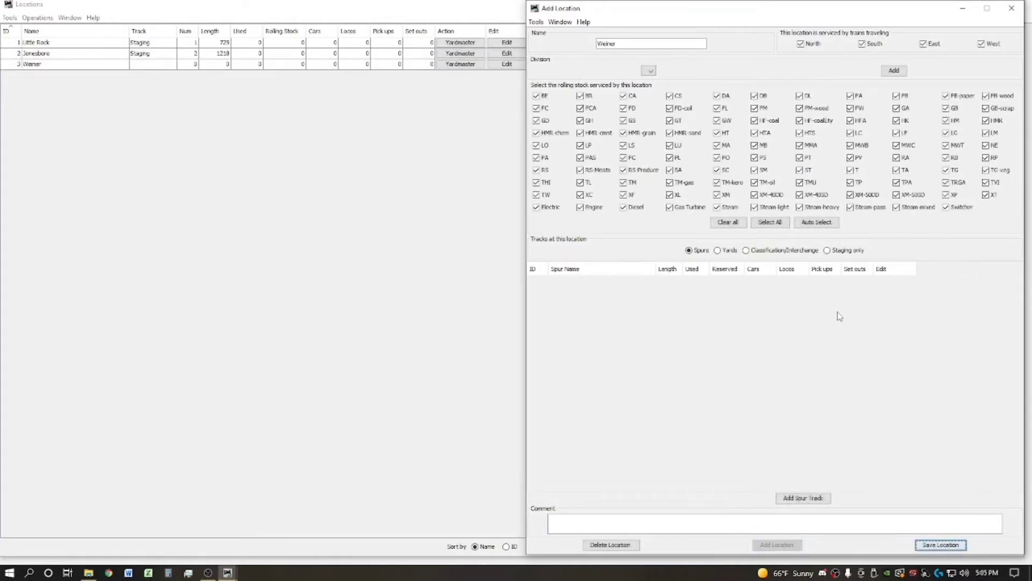
left_click(923, 46)
left_click(991, 45)
Add a spur track named Riceland to Weiner with a length of 18", accepting only XM-40SD rolling stock
left_click(799, 500)
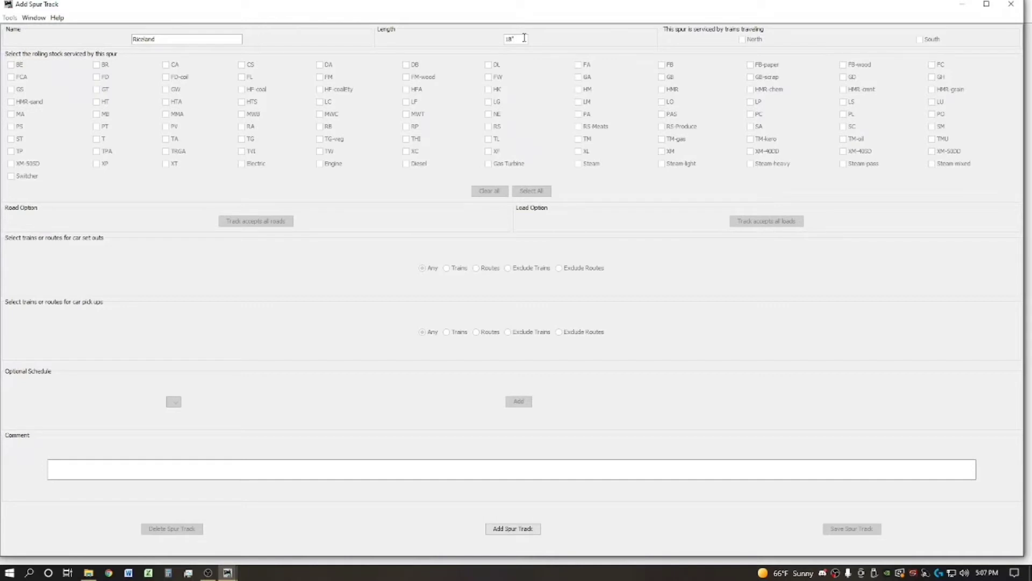
left_click(504, 531)
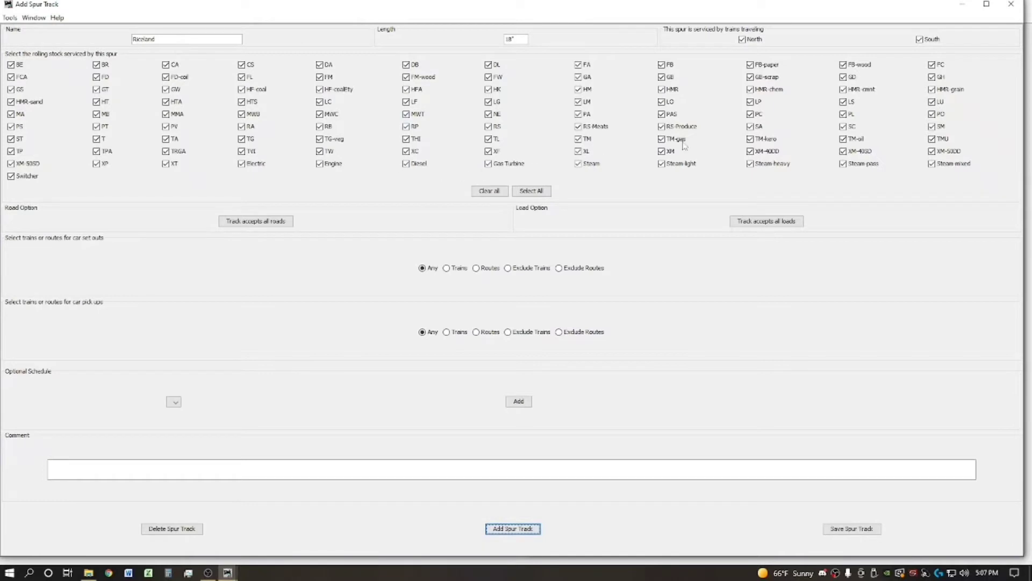
left_click(503, 193)
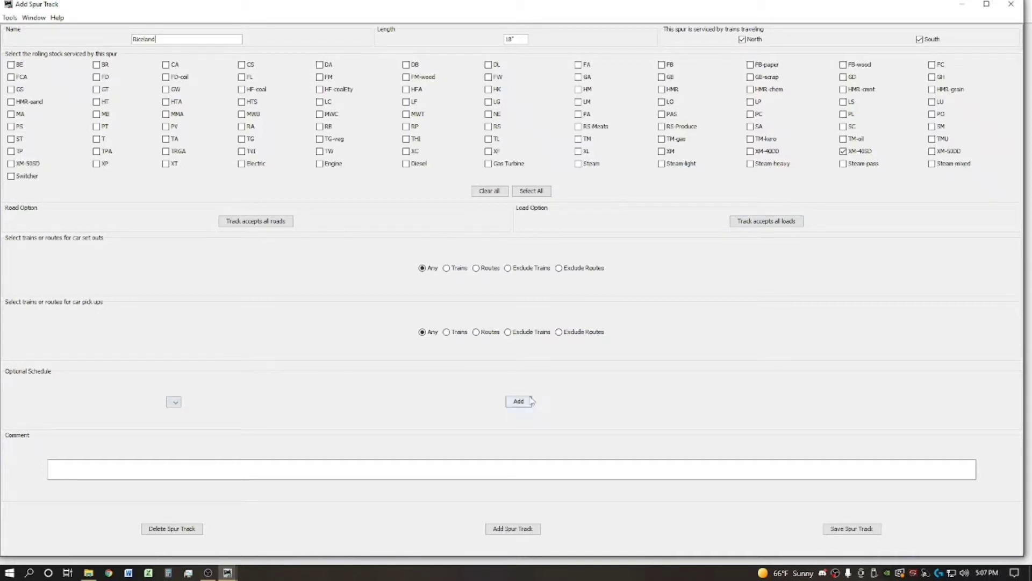
Set the Riceland spur's road option to accept only listed roads and add SSW
left_click(263, 226)
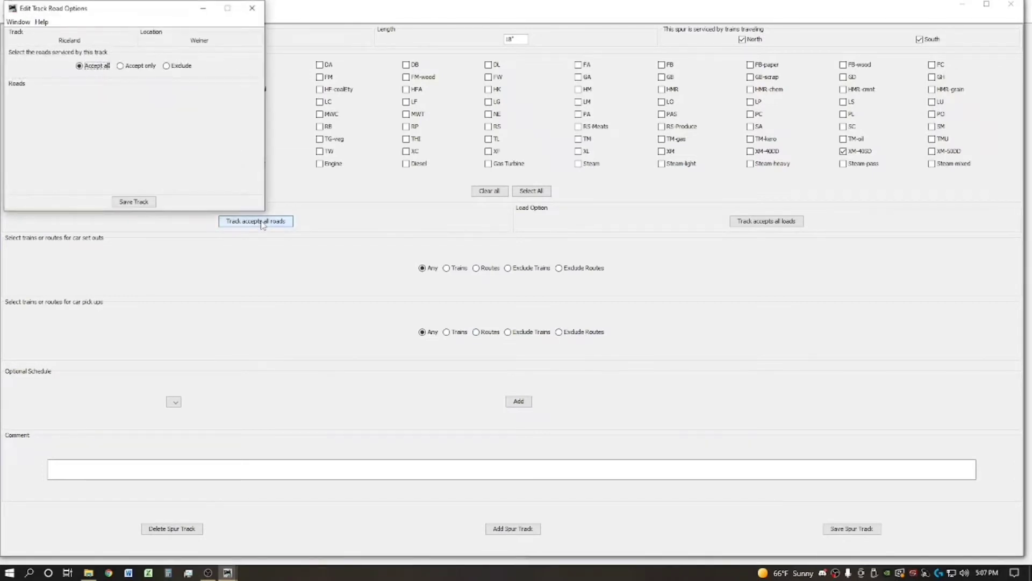
left_click_drag(137, 14, 473, 248)
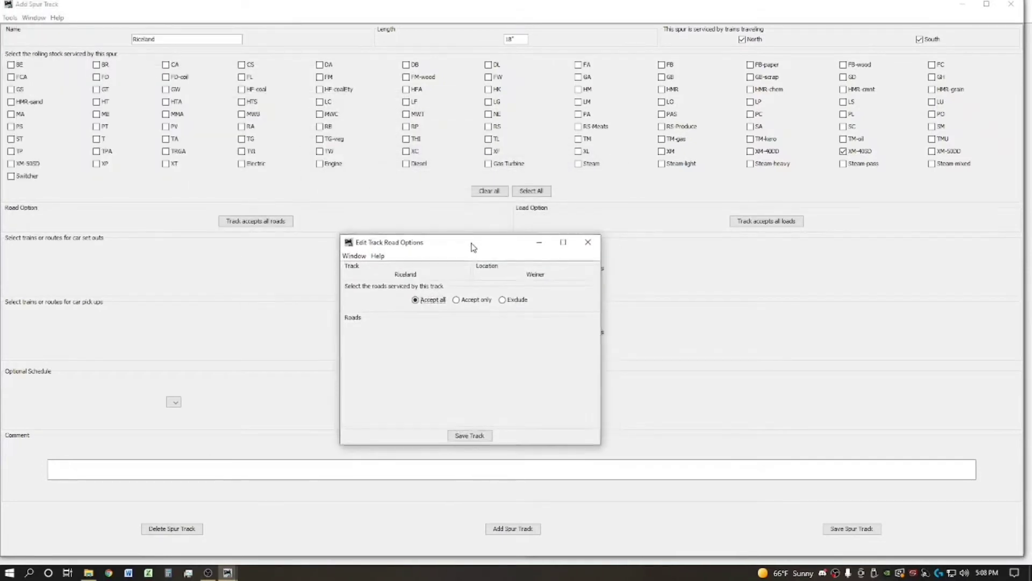
left_click(457, 299)
left_click(410, 317)
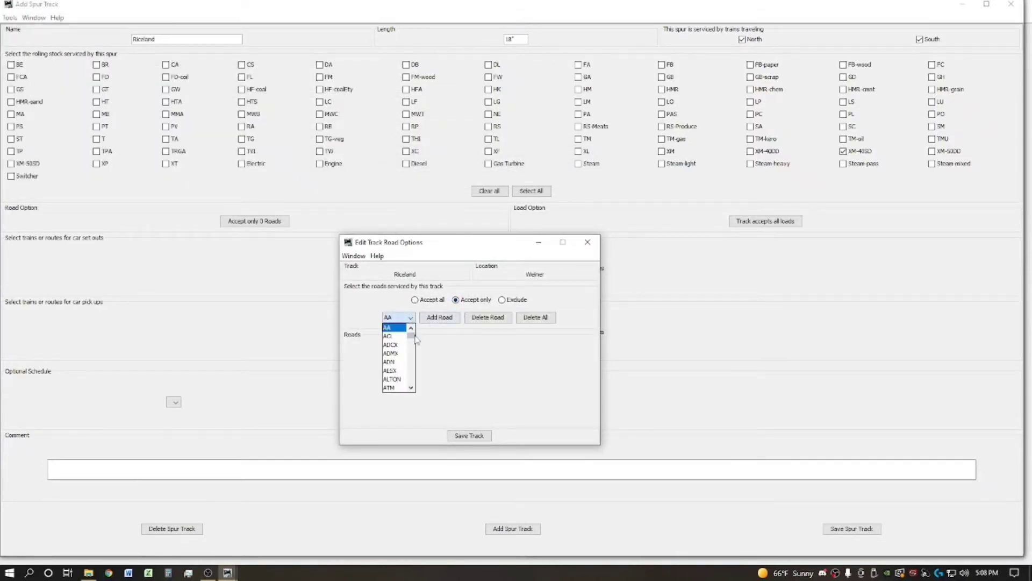
left_click_drag(412, 338, 410, 376)
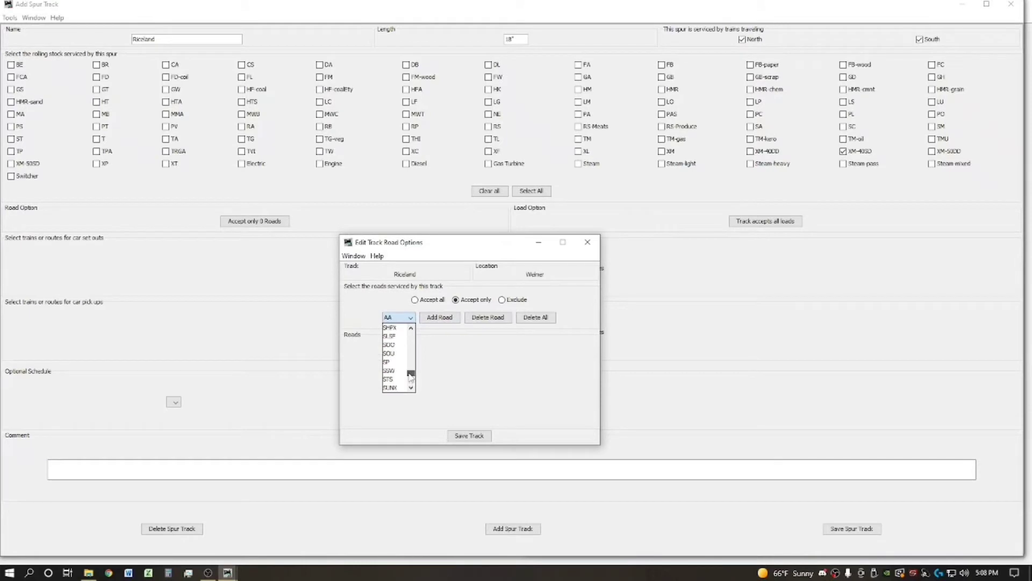
left_click(398, 370)
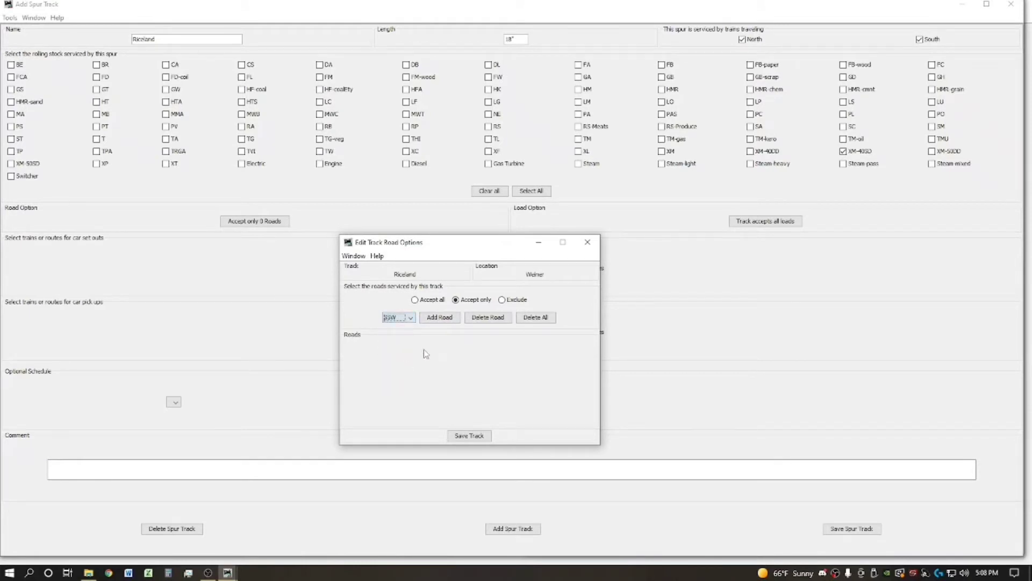
left_click(439, 319)
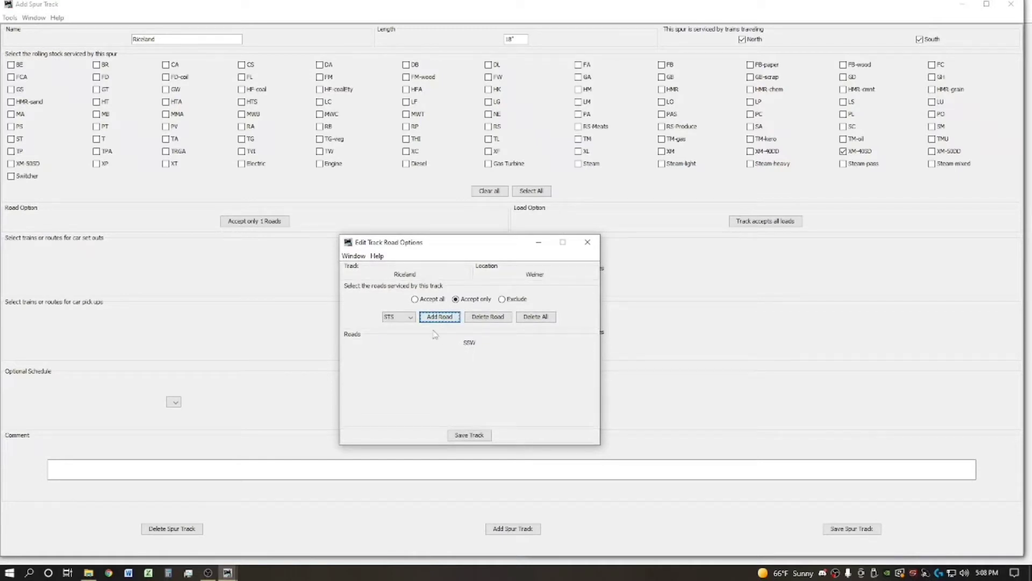
Add SP to the roads accepted by the Riceland spur and save the track's road options
left_click(410, 318)
scroll(396, 352, "up", 2)
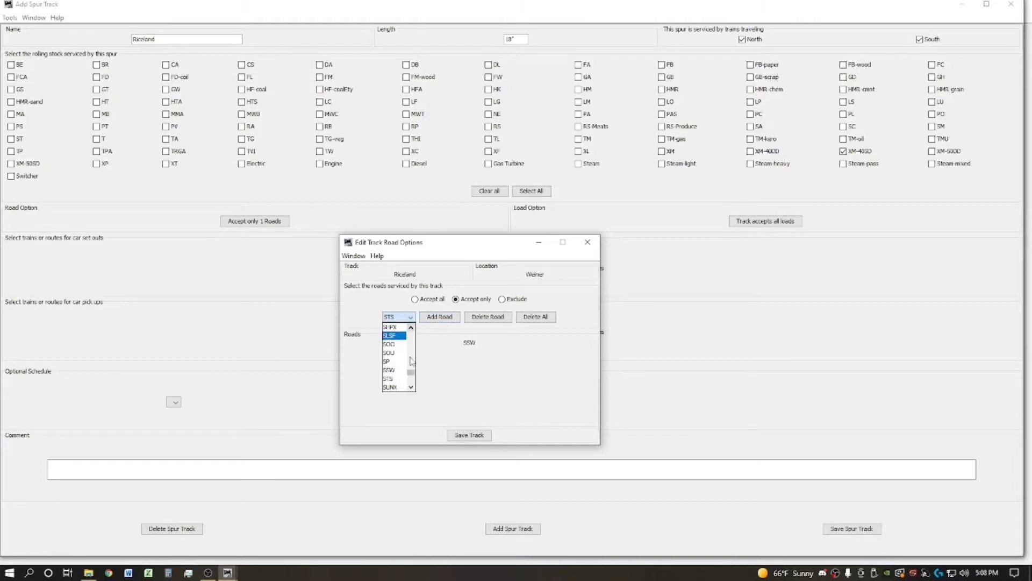
left_click(392, 362)
left_click(438, 319)
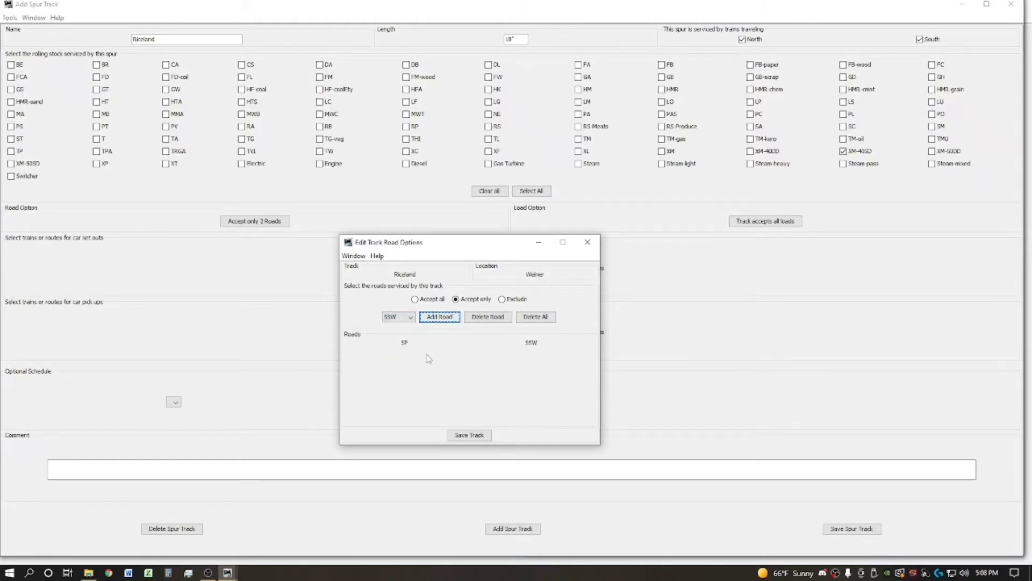
left_click(411, 317)
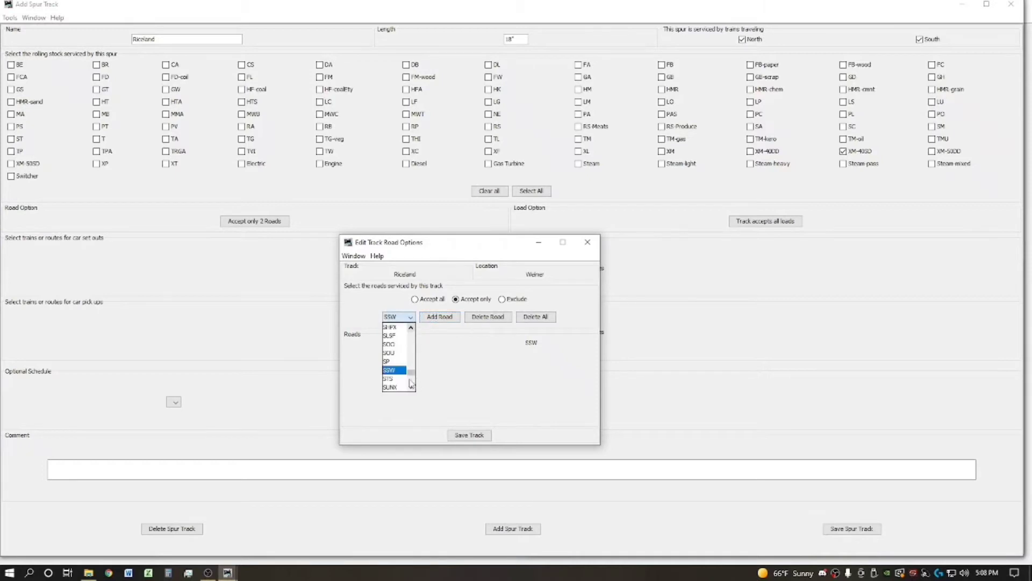
scroll(412, 378, "down", 2)
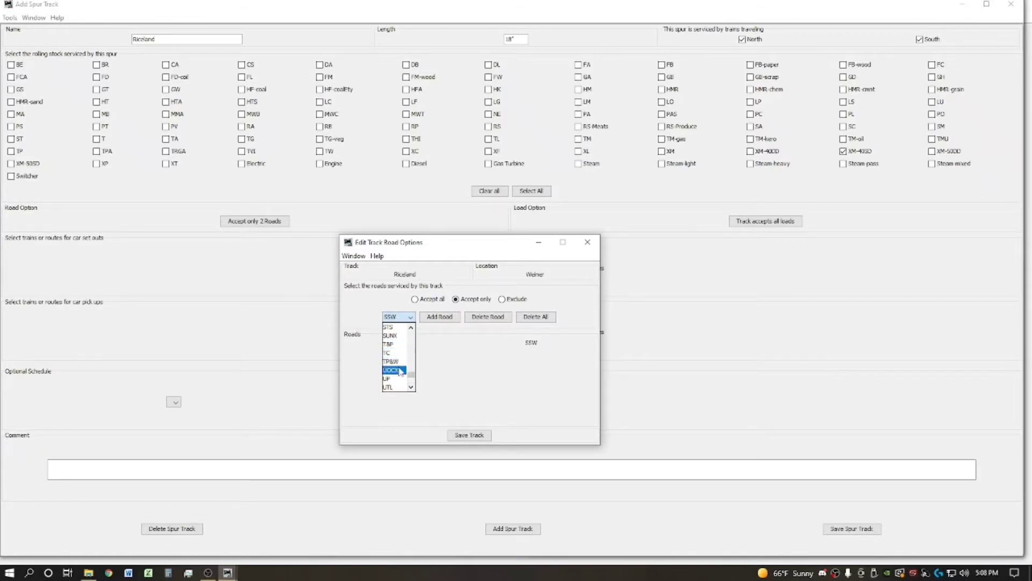
left_click(413, 388)
left_click(413, 389)
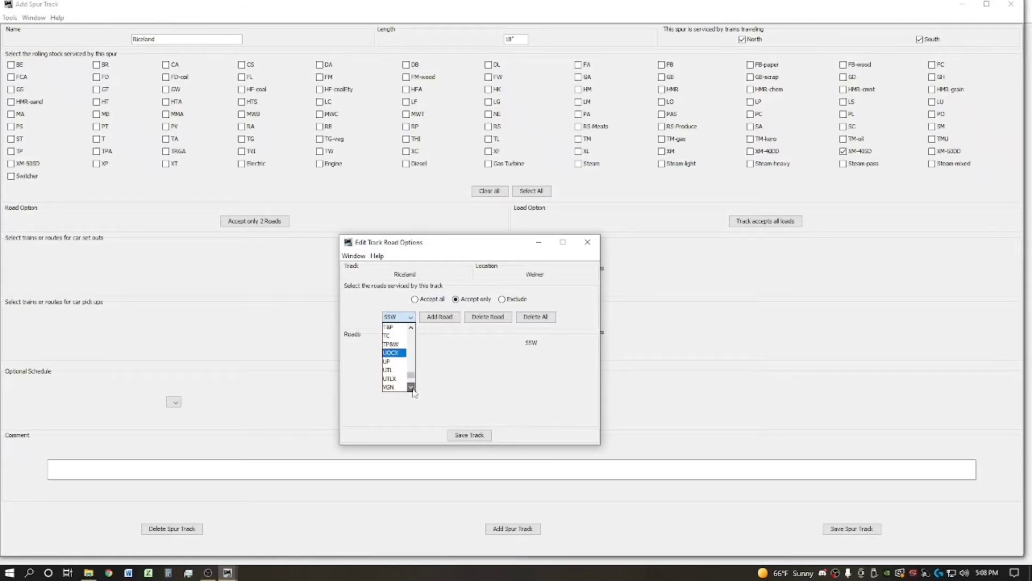
left_click_drag(413, 376, 413, 373)
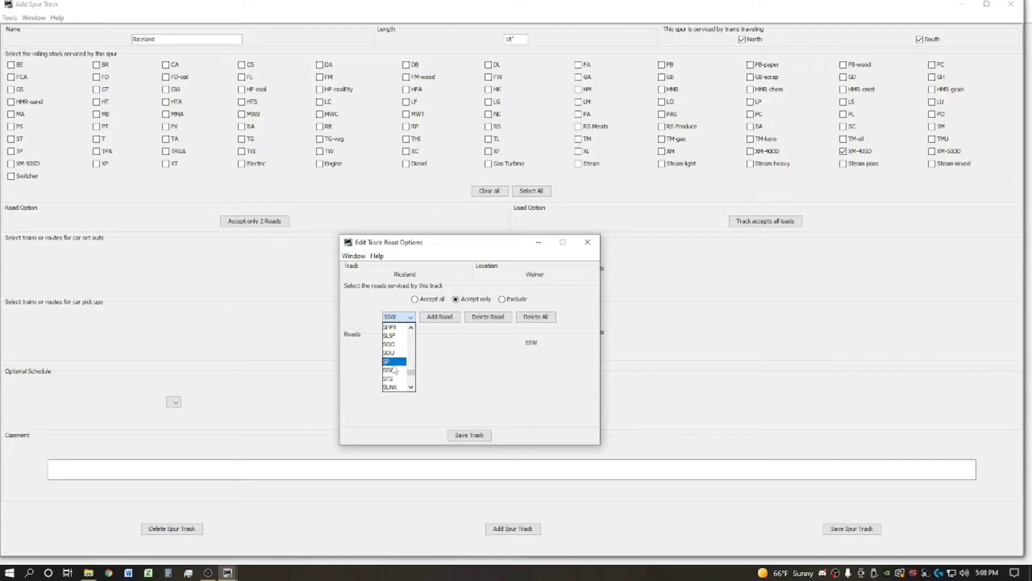
left_click(461, 437)
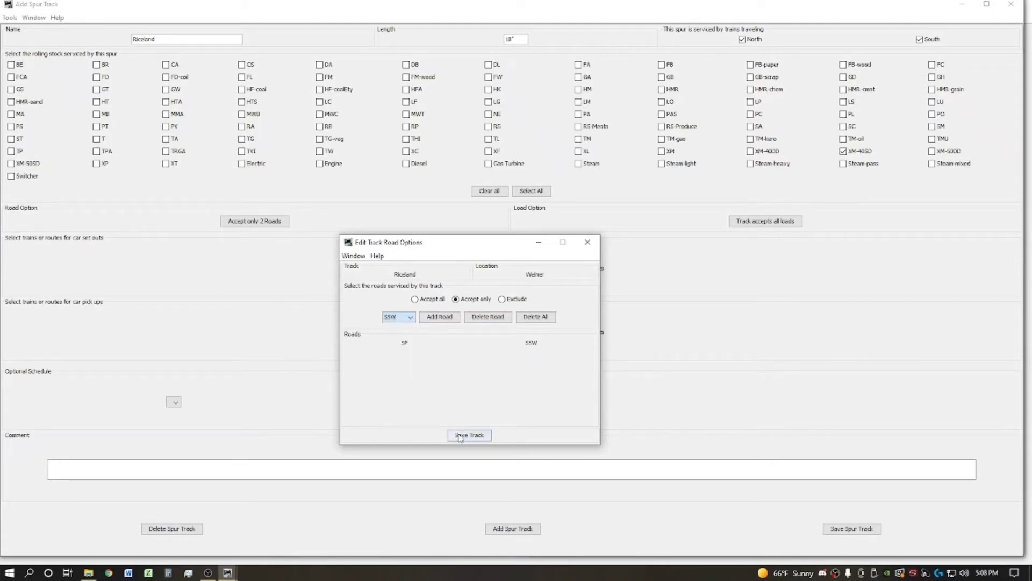
left_click(463, 437)
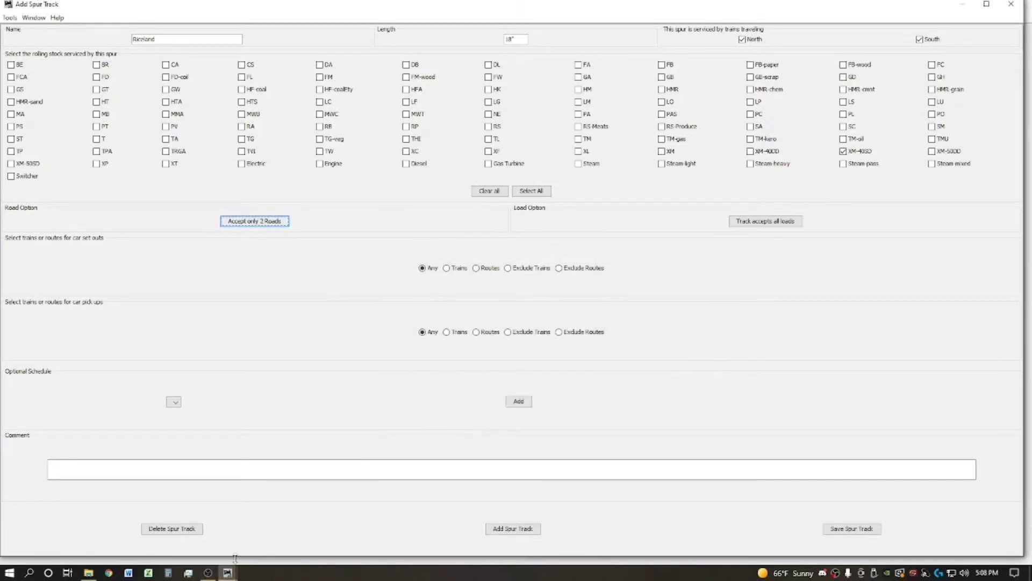
Add TNO to the car road names from the SP XM-50DD car's record in the cars roster, and save the car
mouse_move(231, 575)
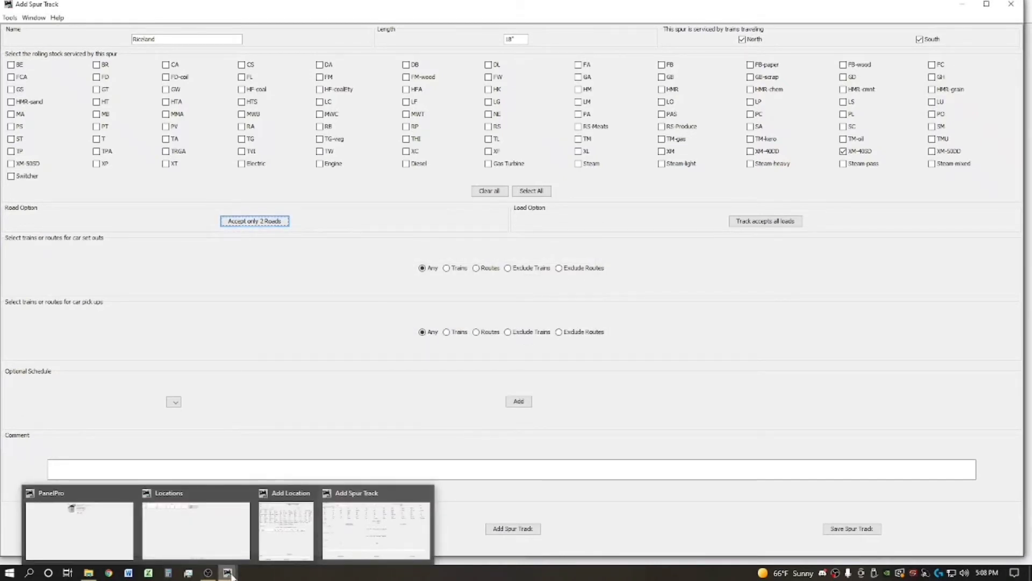
left_click(228, 544)
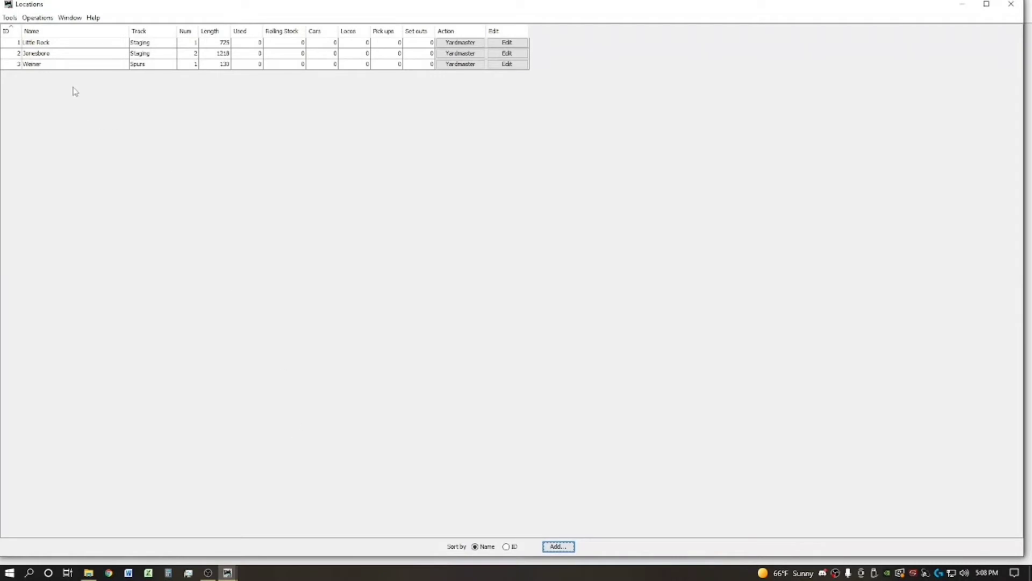
left_click(37, 17)
left_click(47, 53)
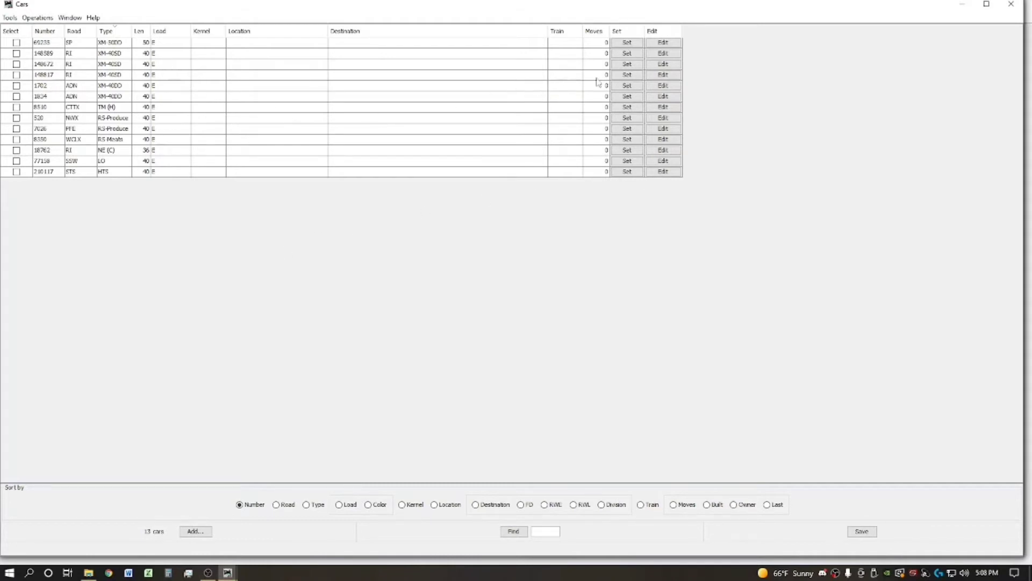
left_click(660, 43)
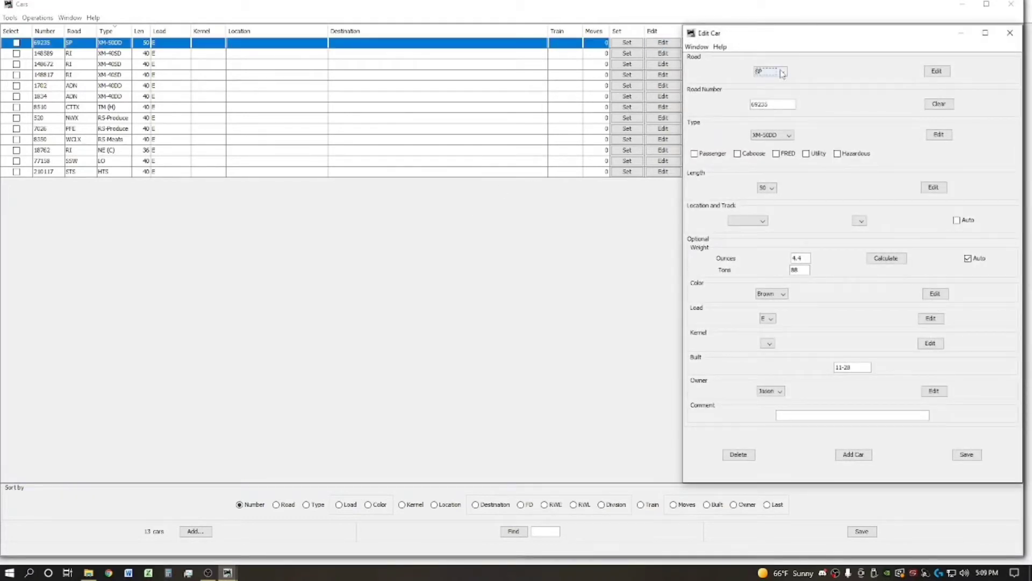
left_click(936, 72)
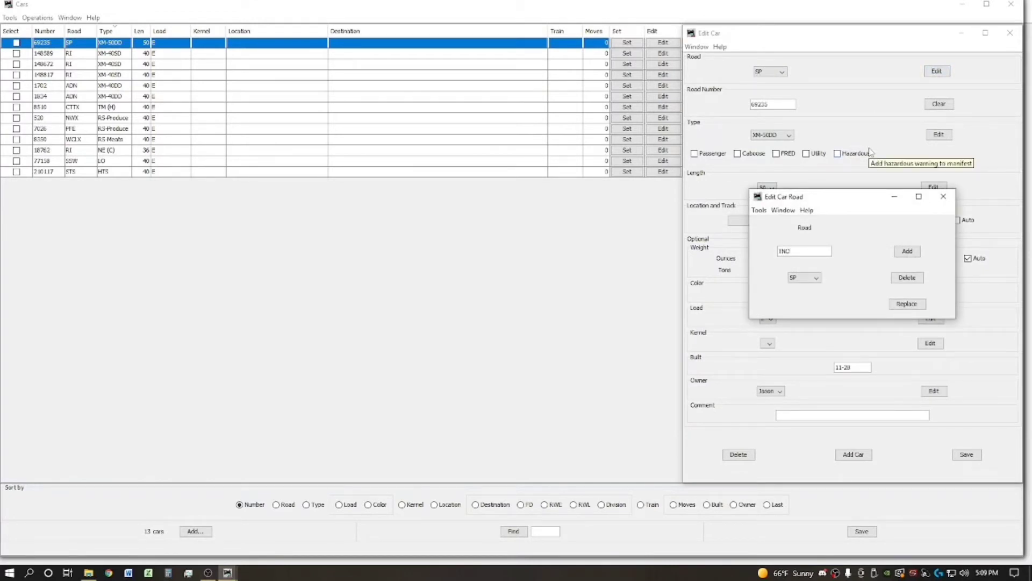
left_click(907, 253)
left_click(944, 196)
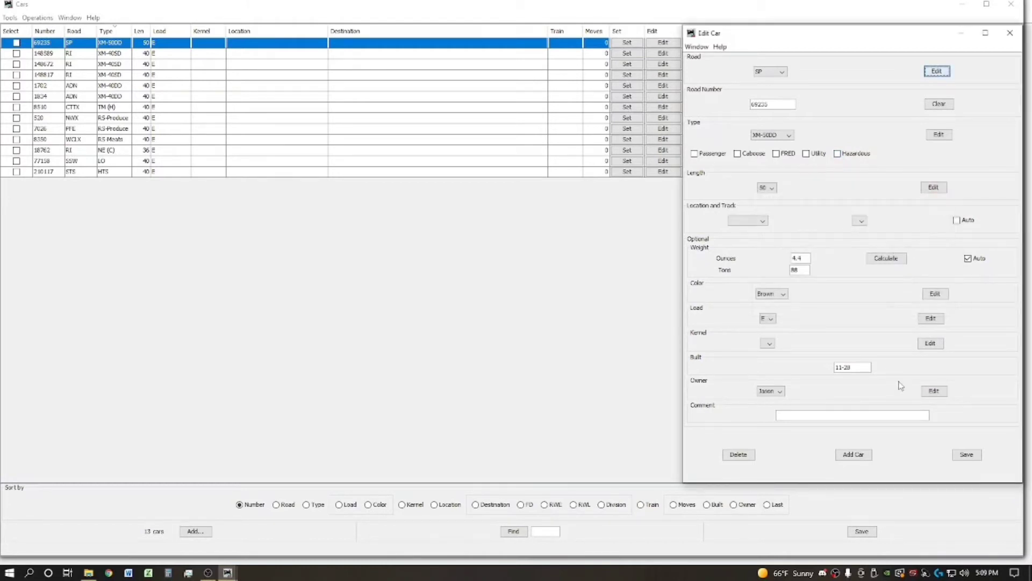
left_click(966, 454)
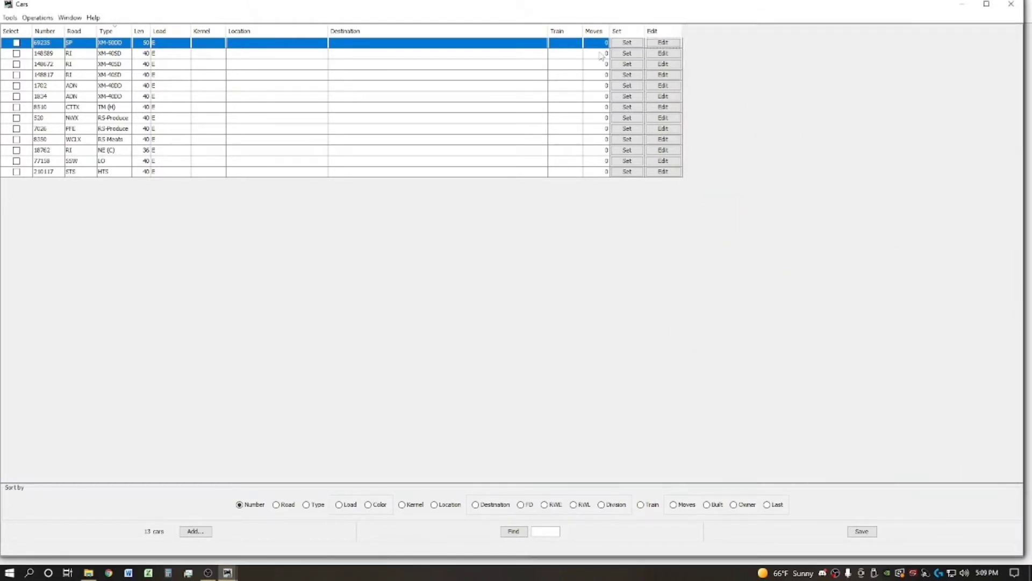
left_click(1009, 7)
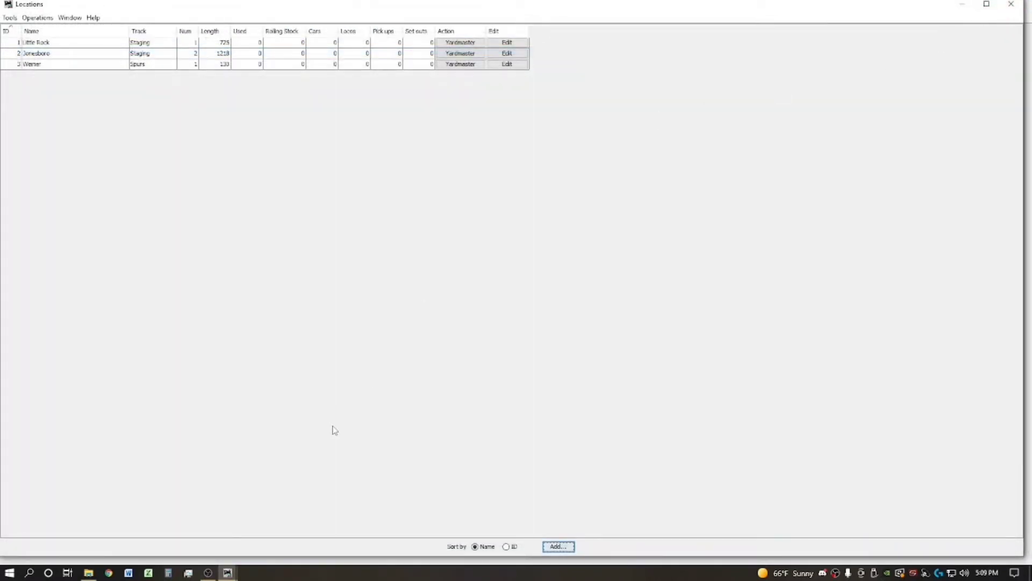
Return to the Riceland spur, add TNO to its accepted roads, and save the road options
mouse_move(227, 571)
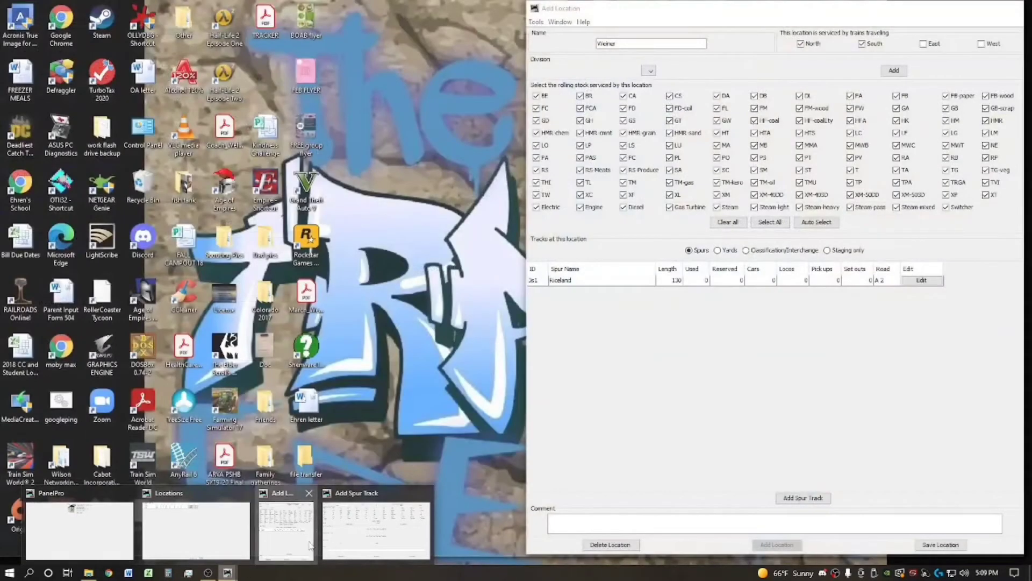
left_click(272, 542)
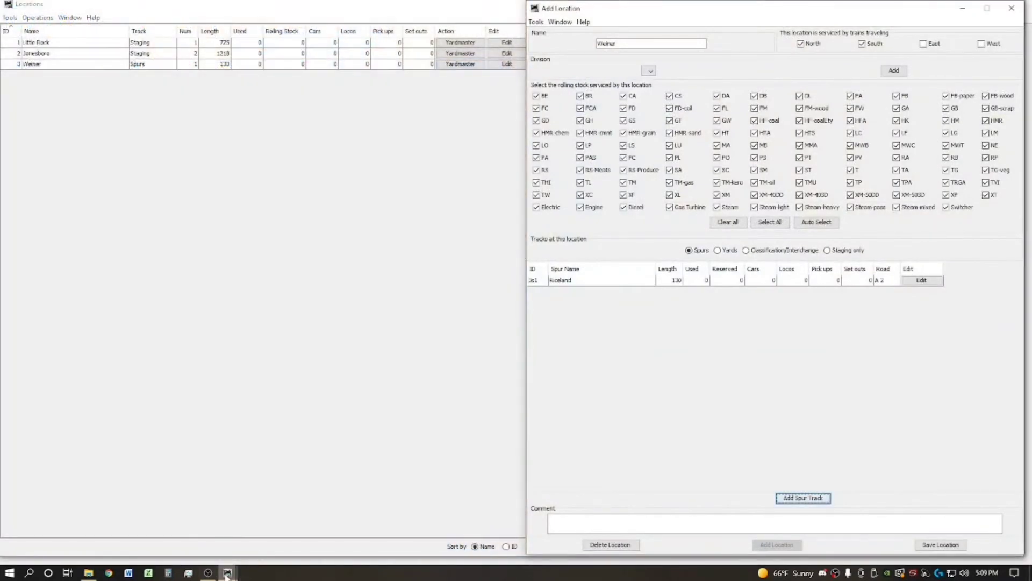
mouse_move(227, 573)
left_click(435, 524)
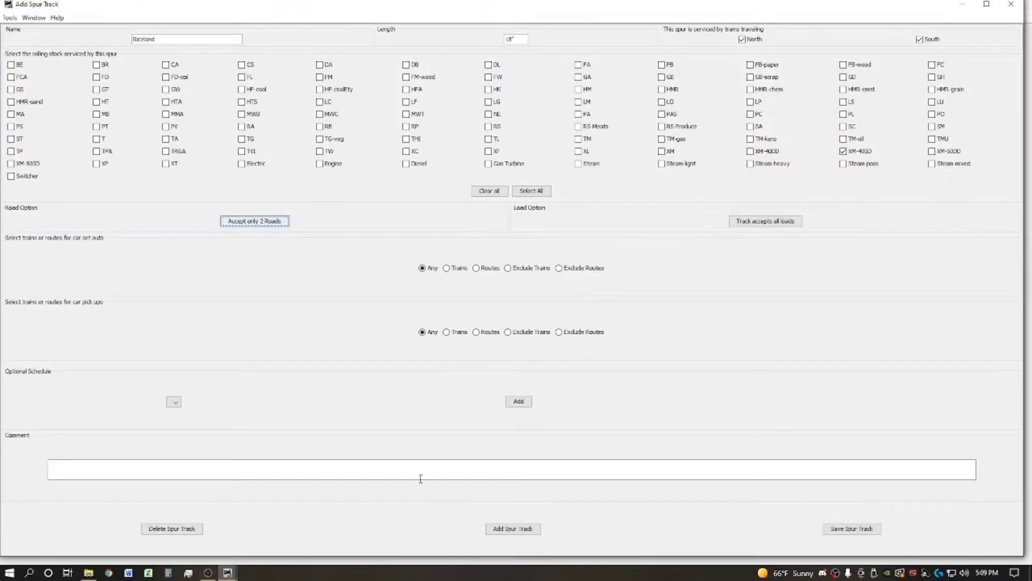
left_click(271, 224)
left_click(412, 317)
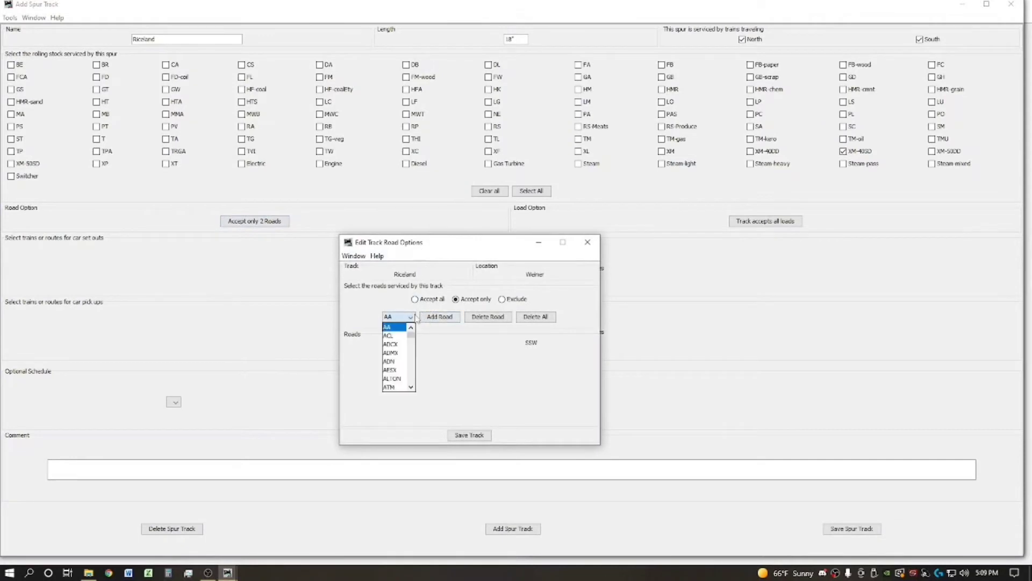
left_click_drag(411, 334, 414, 378)
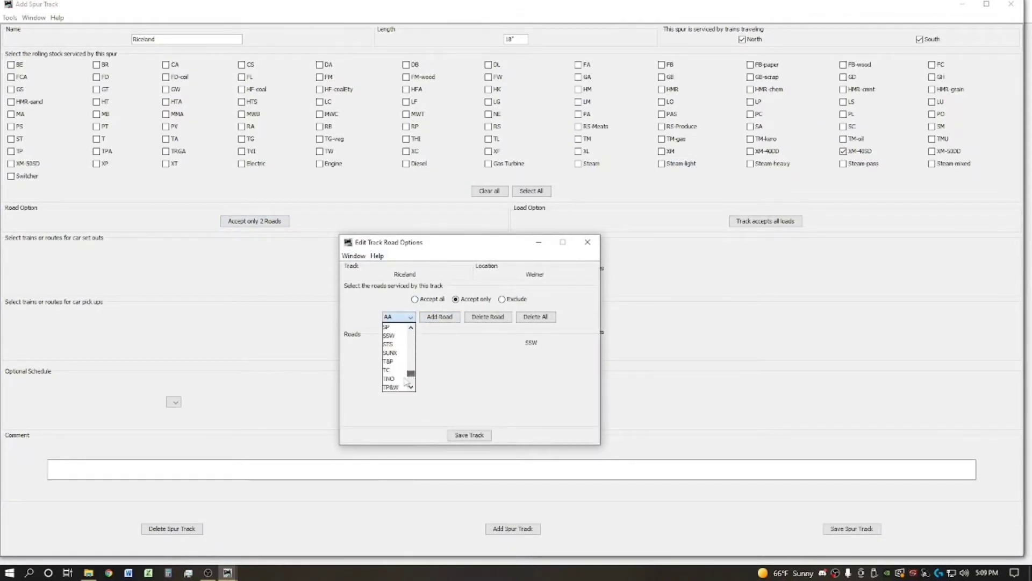
left_click(403, 379)
left_click(440, 317)
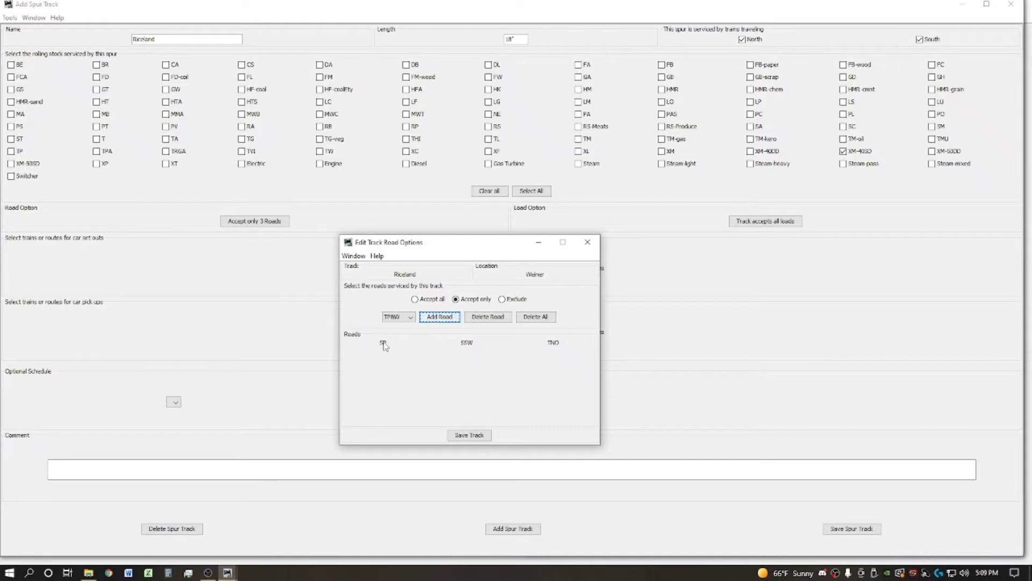
left_click(473, 436)
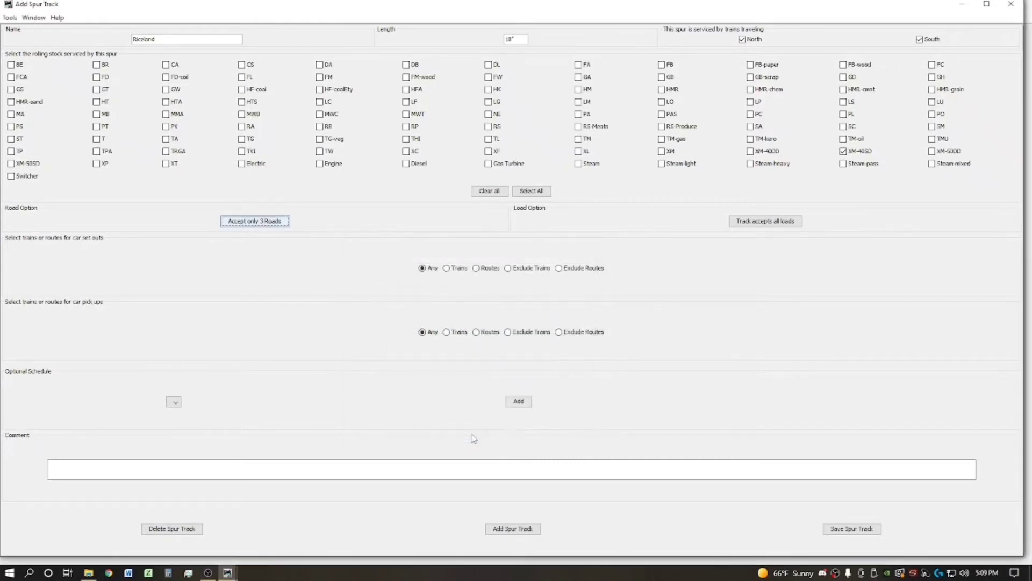
Limit the Riceland spur's accepted loads to E only, then save its load options and the spur track
left_click(765, 221)
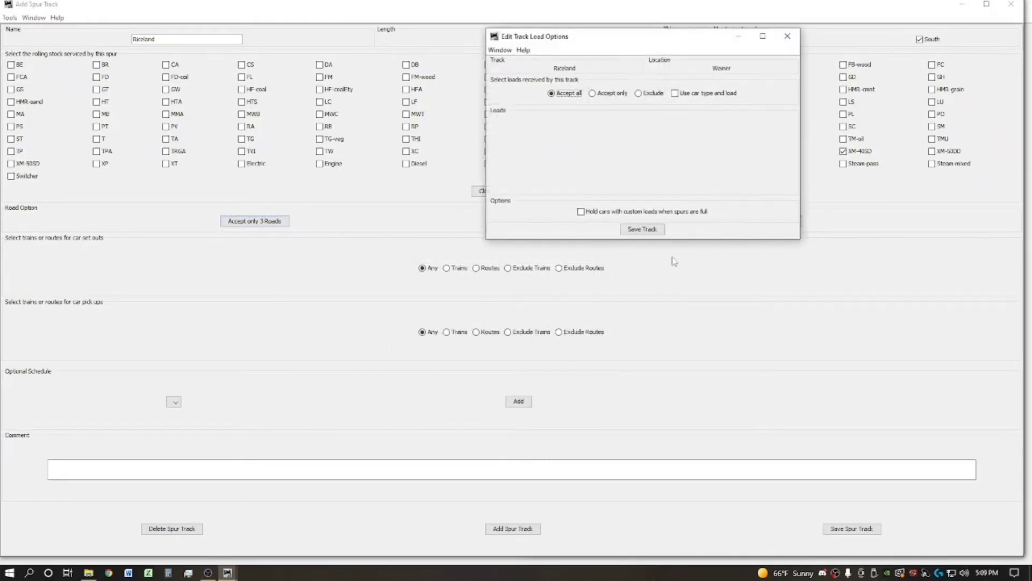
left_click_drag(570, 41, 525, 122)
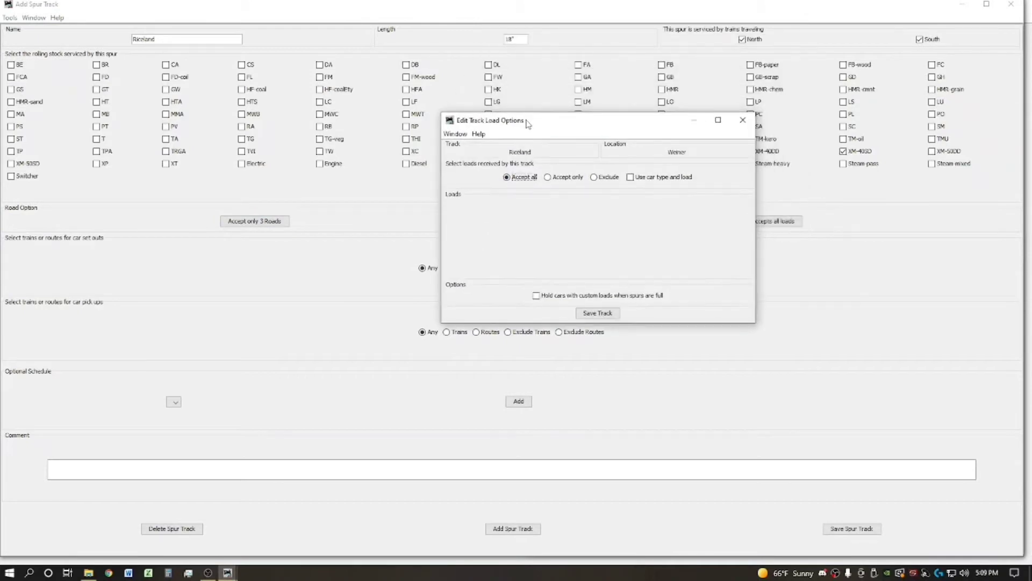
left_click(549, 178)
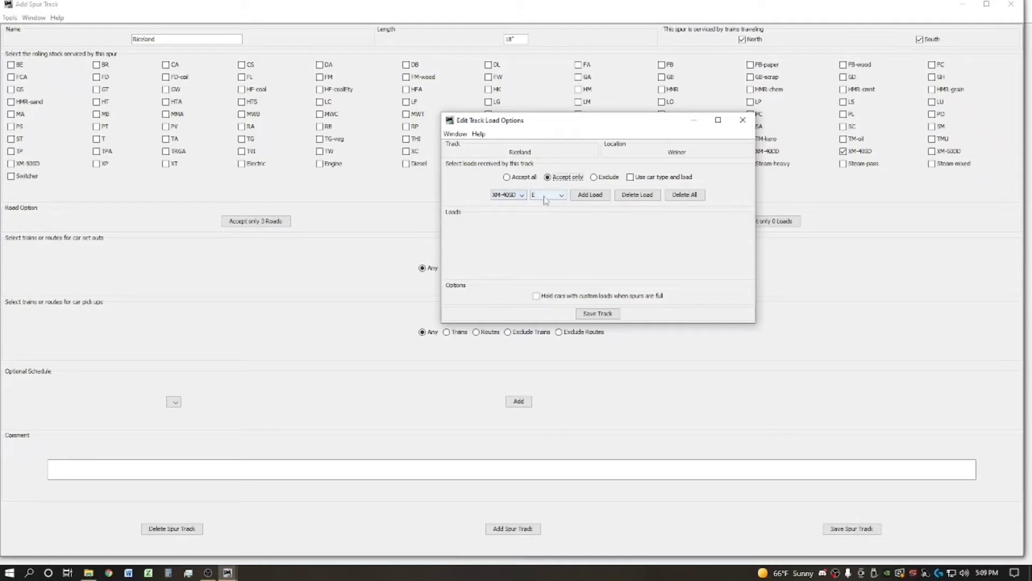
left_click(588, 199)
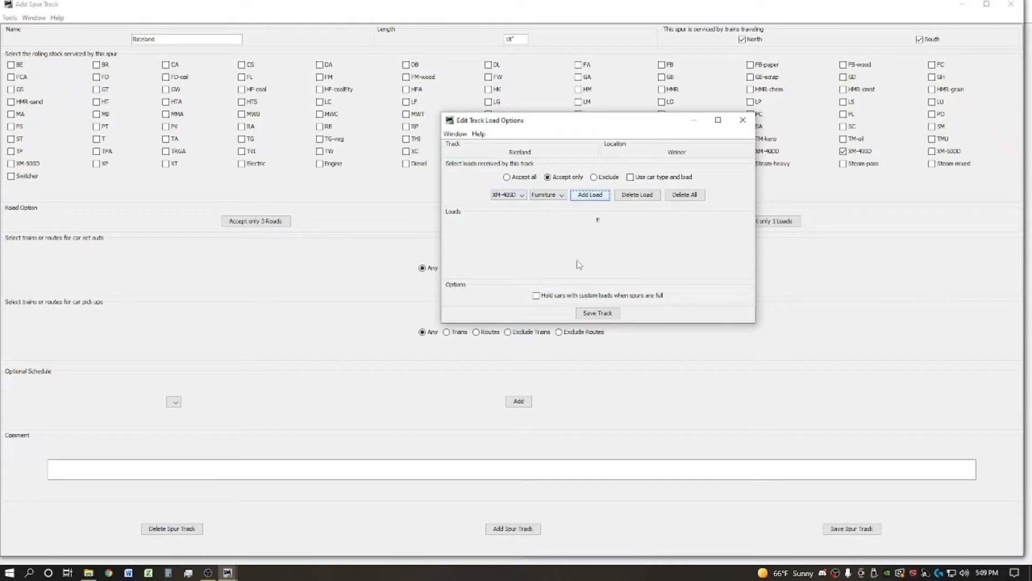
left_click(555, 197)
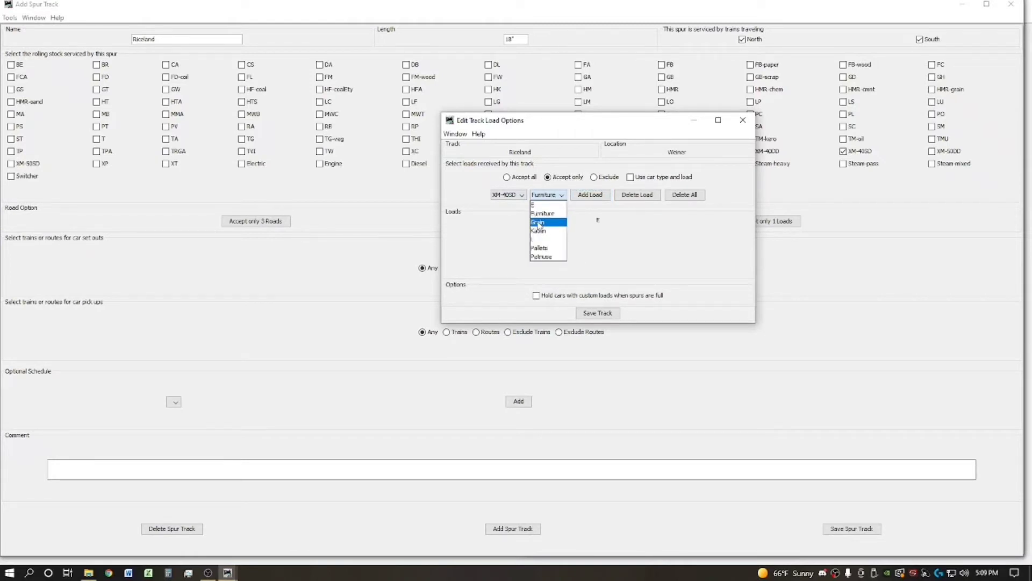
left_click(592, 265)
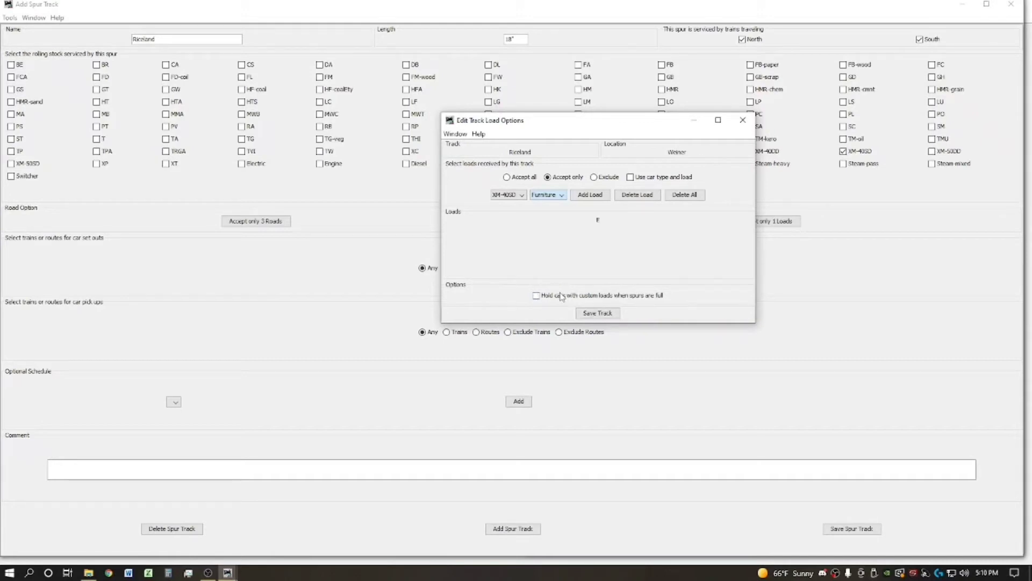
left_click(597, 313)
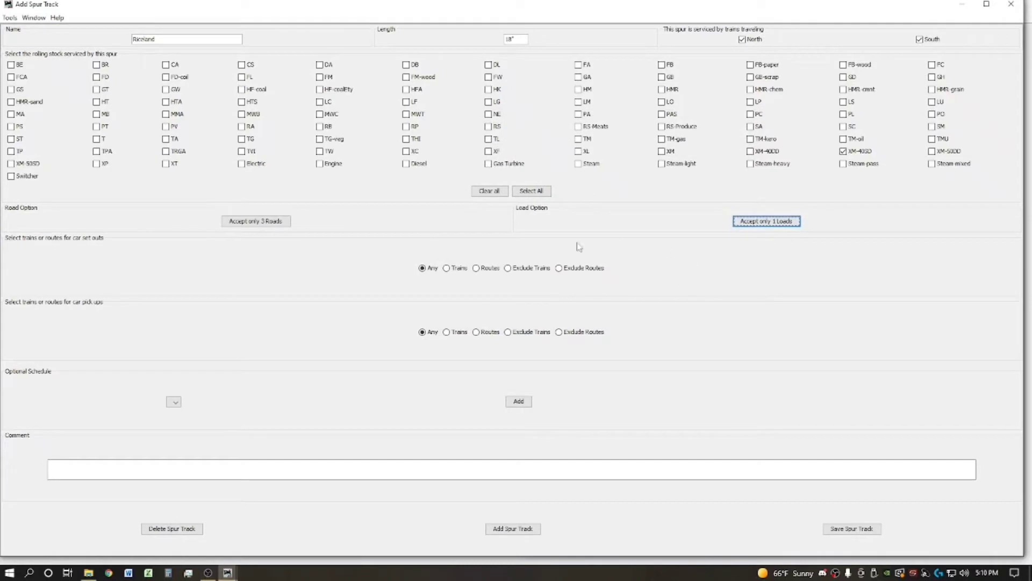
left_click(850, 528)
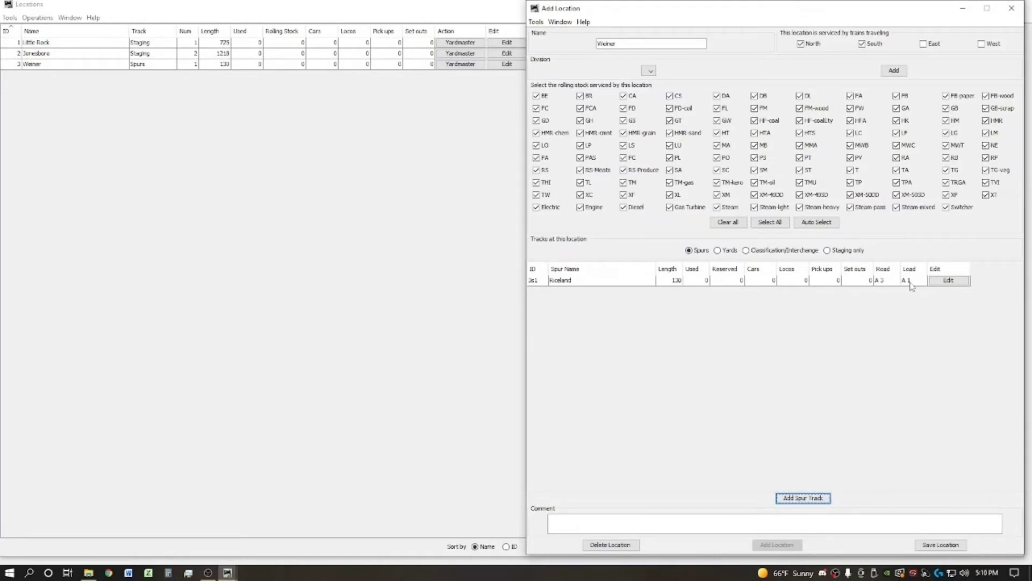
Add a spur track named Gamer & Thrones at Weiner with a length of 9 inches
left_click(803, 498)
type("Ga")
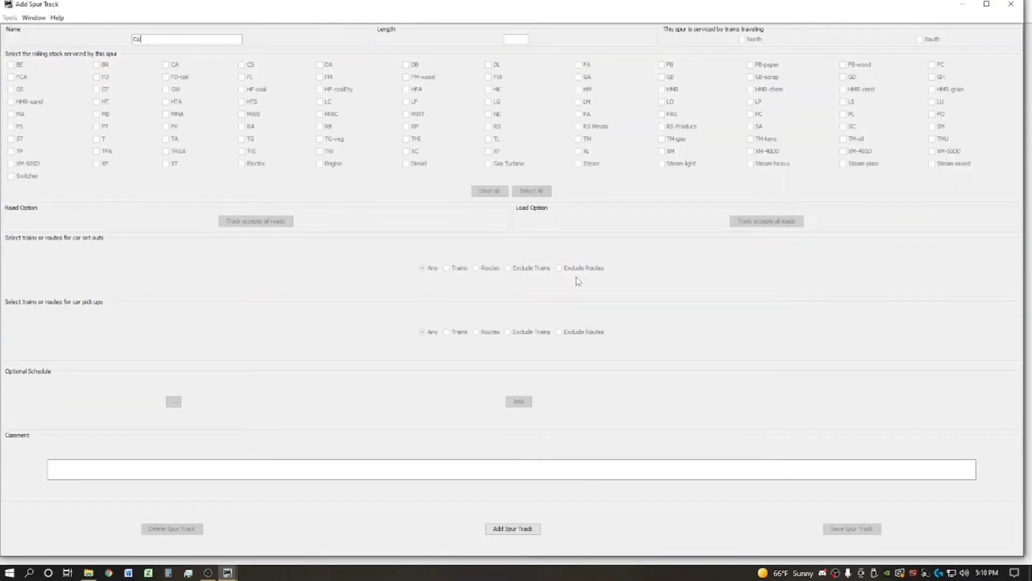
type("mer & Thrones")
left_click(519, 38)
type("9")
left_click(529, 528)
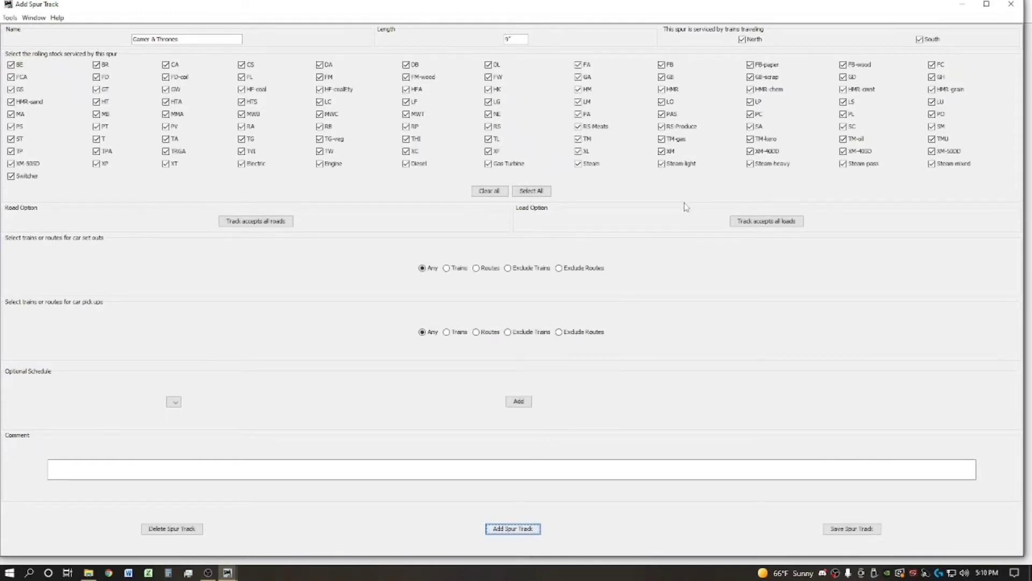
Restrict the Gamer & Thrones spur to southbound trains and to car types XM-40DD, XM-40SD, XM-50DD and XM-50SD
left_click(742, 39)
left_click(490, 191)
left_click(751, 152)
left_click(842, 151)
left_click(933, 152)
left_click(36, 163)
Set the Gamer & Thrones spur to accept only listed loads and add Kaolin from the XM-40SD loads
left_click(757, 222)
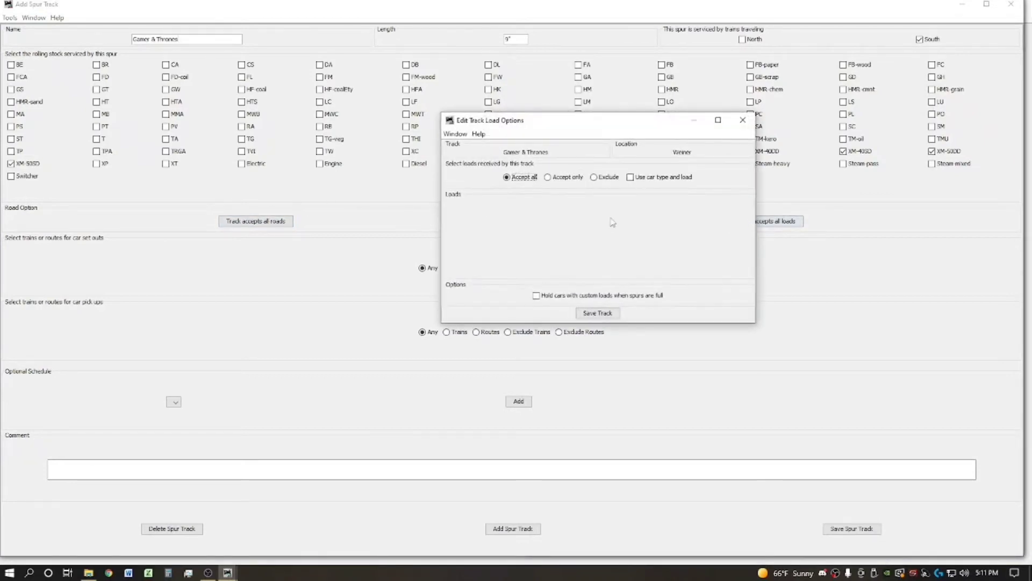
left_click(548, 178)
left_click(516, 197)
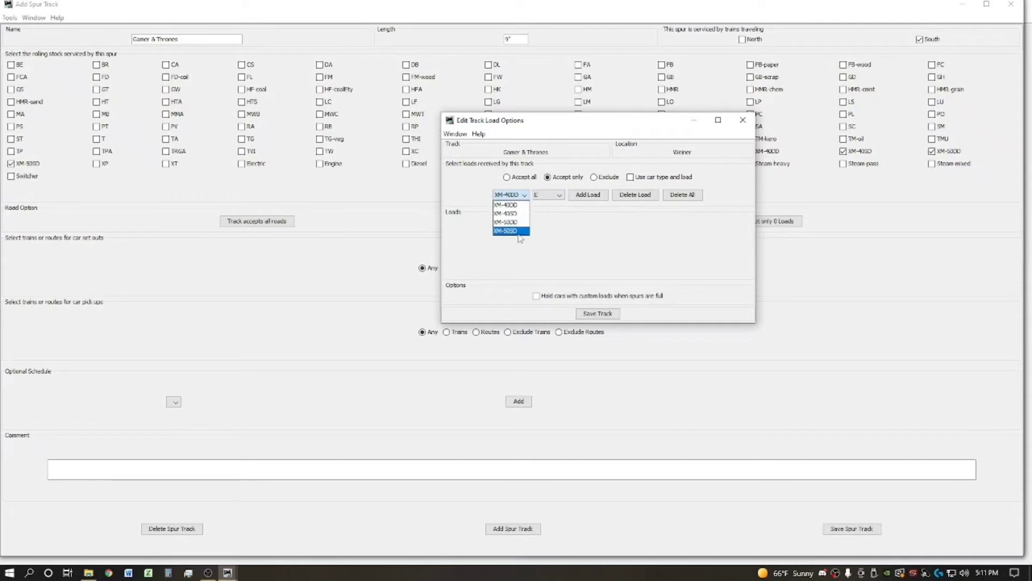
left_click(521, 204)
left_click(556, 197)
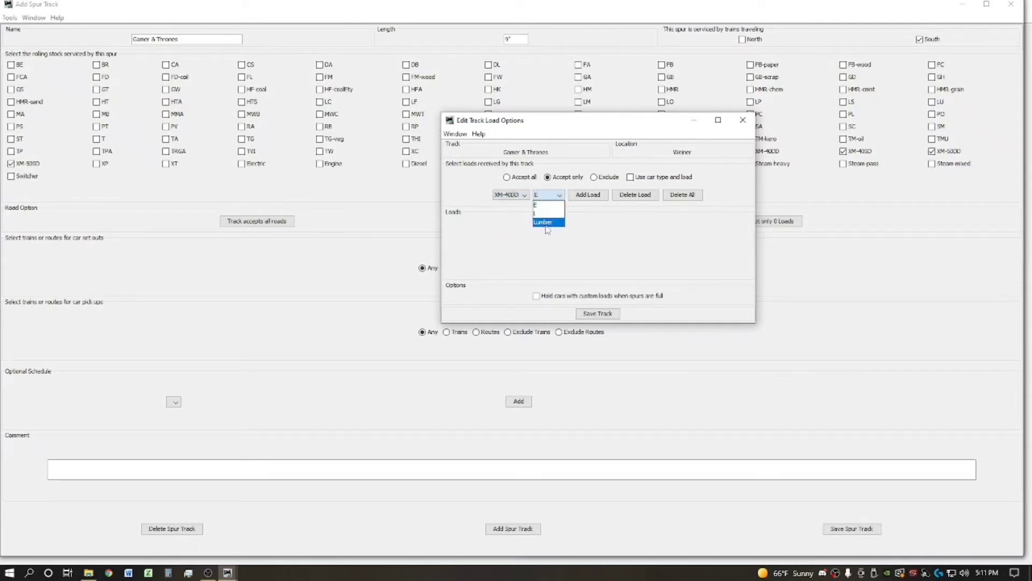
left_click(505, 197)
left_click(506, 213)
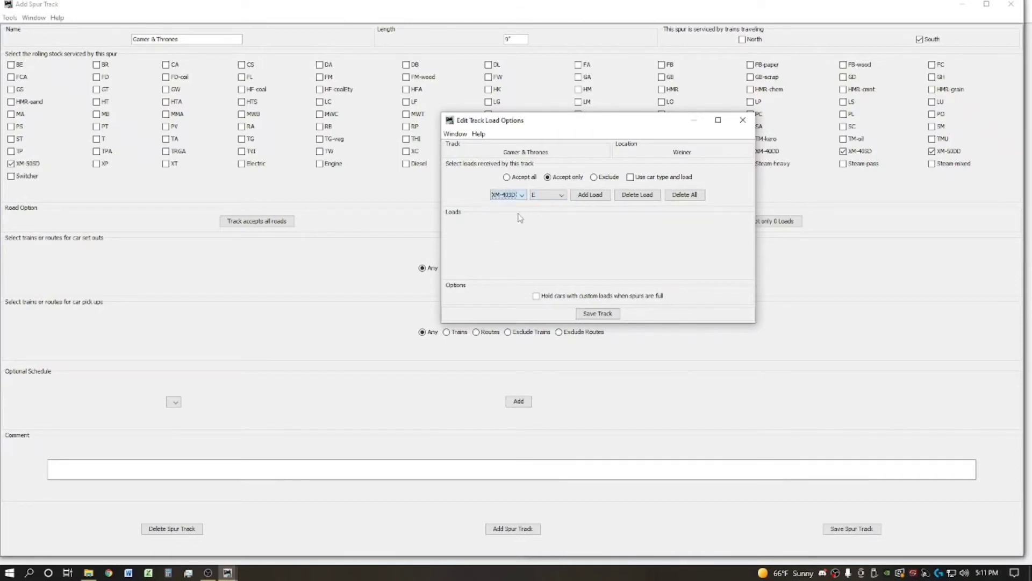
left_click(560, 196)
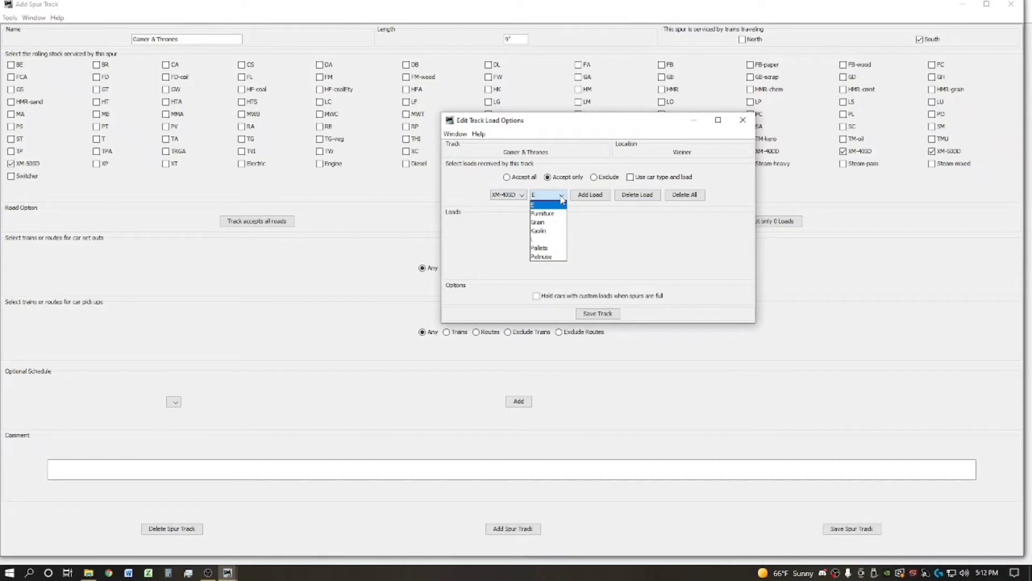
left_click(551, 231)
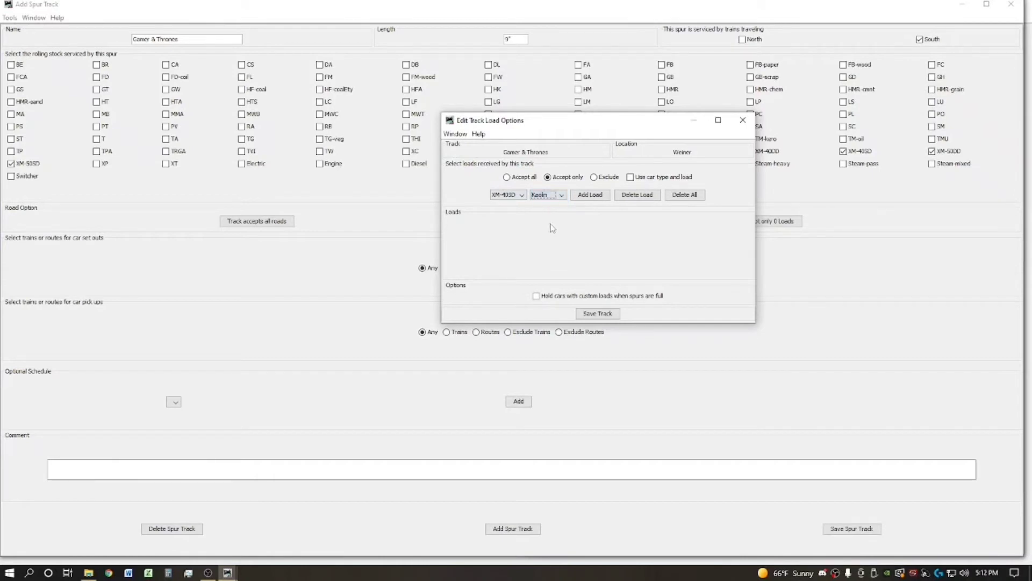
left_click(588, 198)
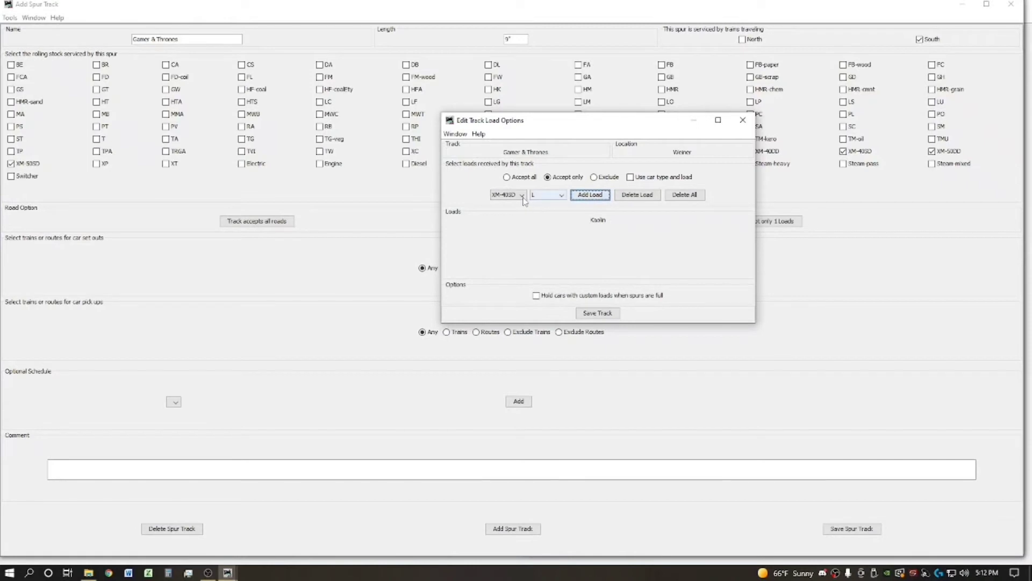
Add the E load of car type XM-40DD to the loads accepted by the Gamer & Thrones spur
left_click(548, 197)
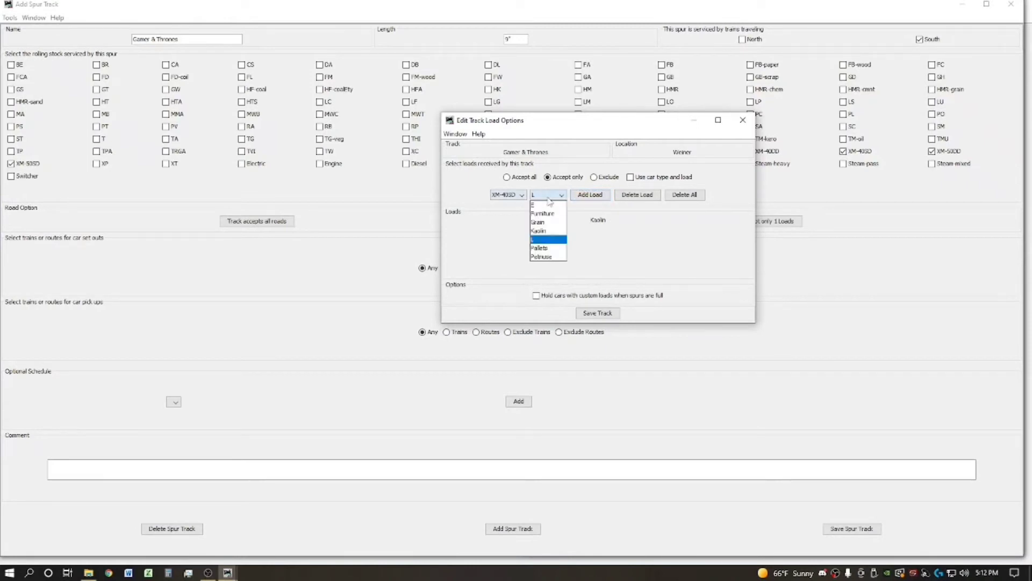
left_click(547, 198)
left_click(523, 197)
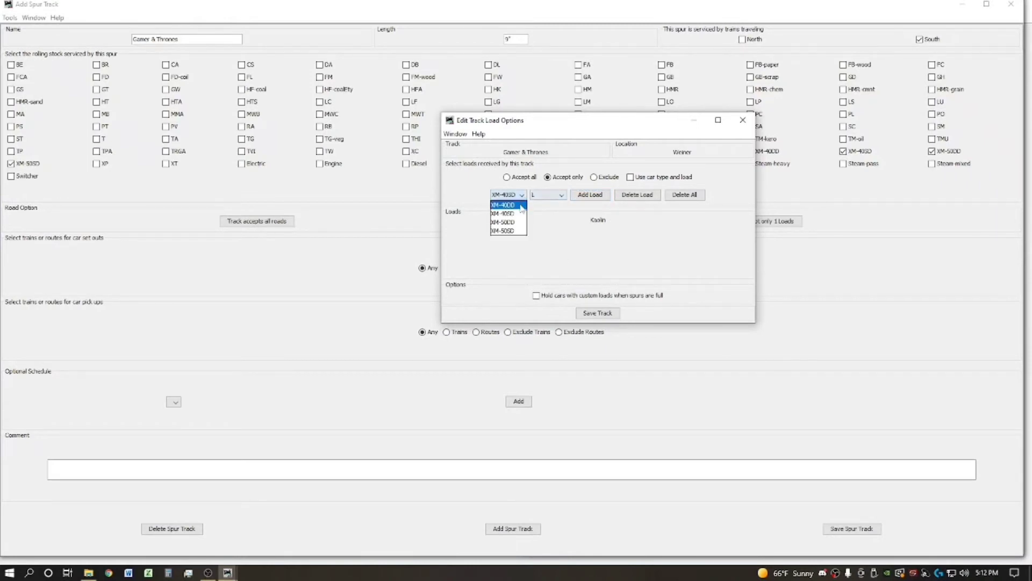
left_click(520, 204)
left_click(548, 197)
left_click(593, 195)
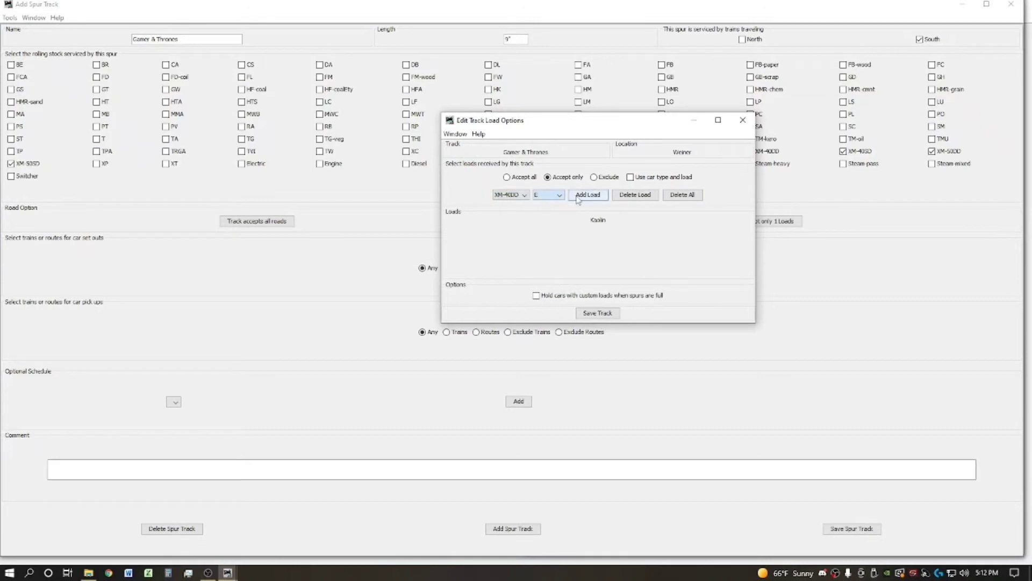
left_click(588, 195)
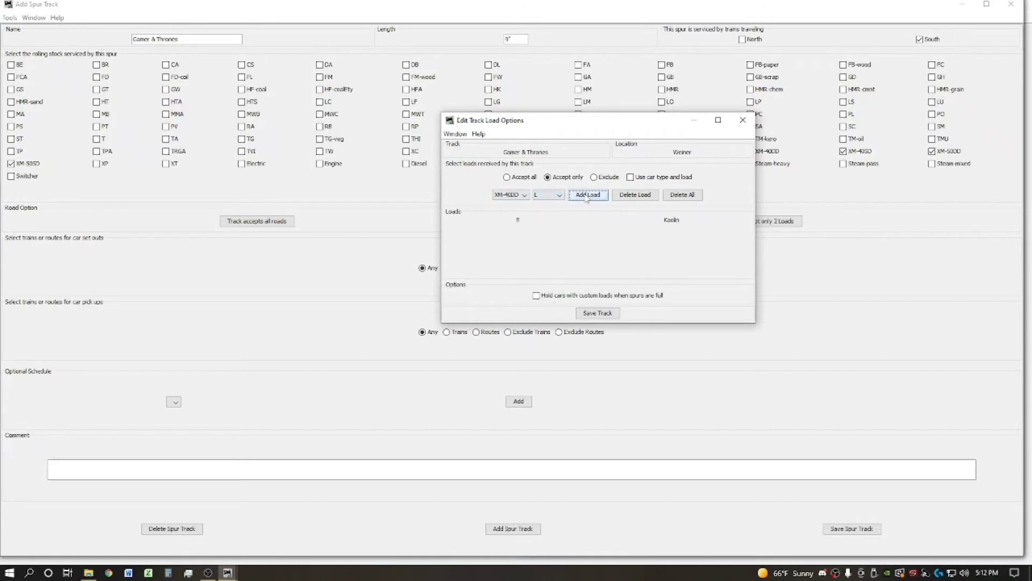
Switch back to car type XM-40SD and add Petnuse to the Gamer & Thrones spur's accepted loads
left_click(523, 196)
left_click(505, 212)
left_click(593, 196)
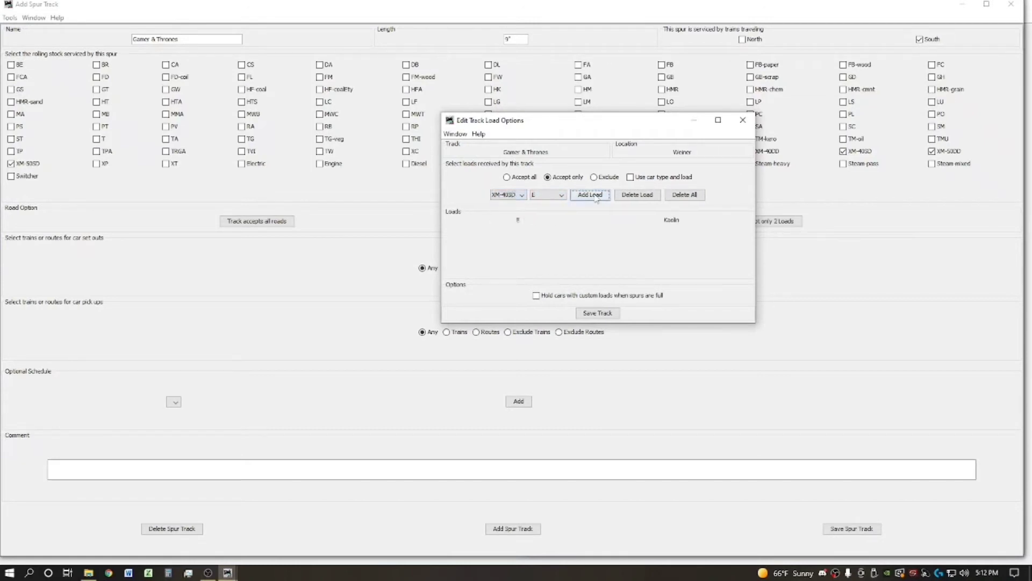
left_click(506, 196)
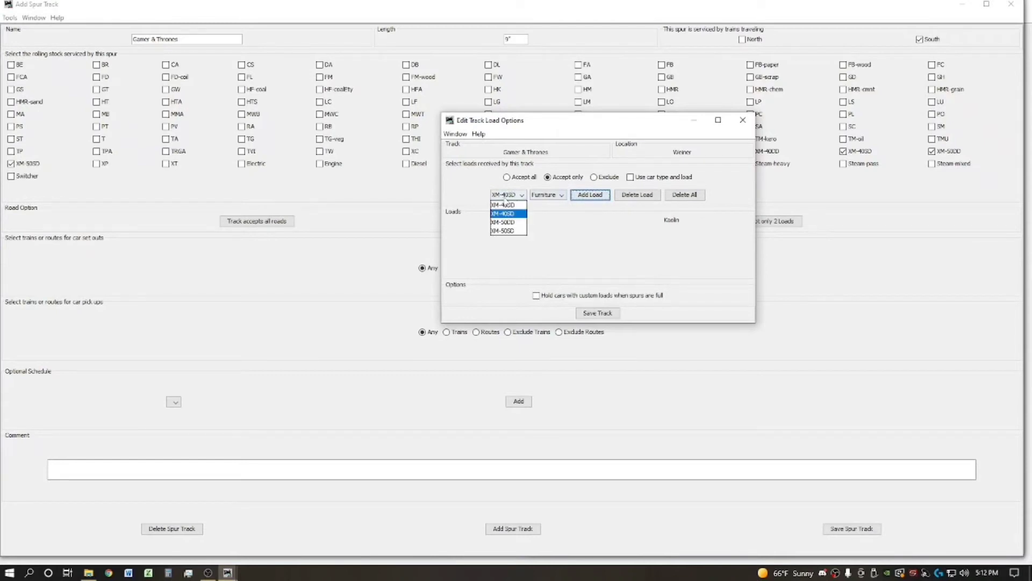
left_click(549, 198)
left_click(550, 197)
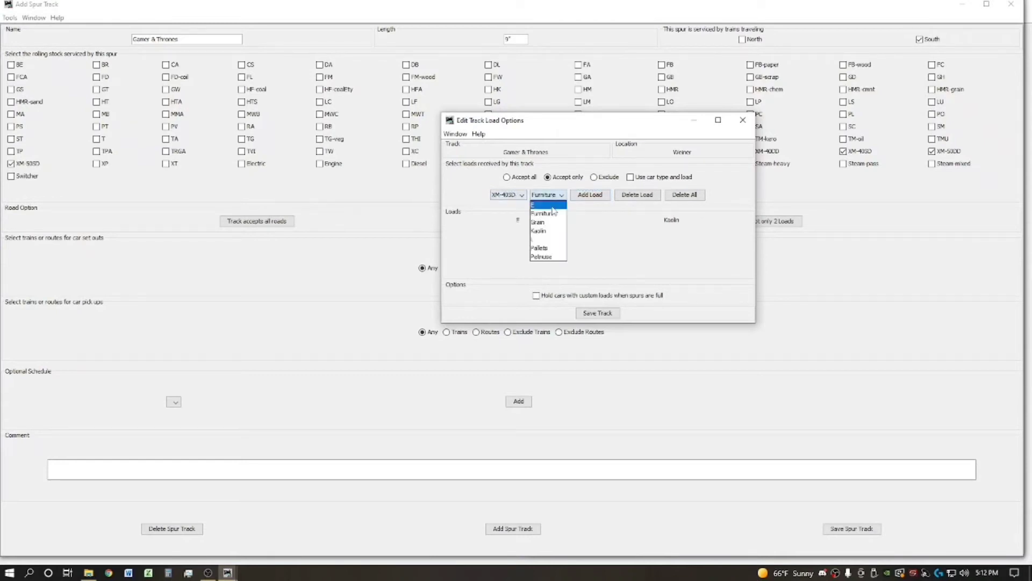
left_click(549, 257)
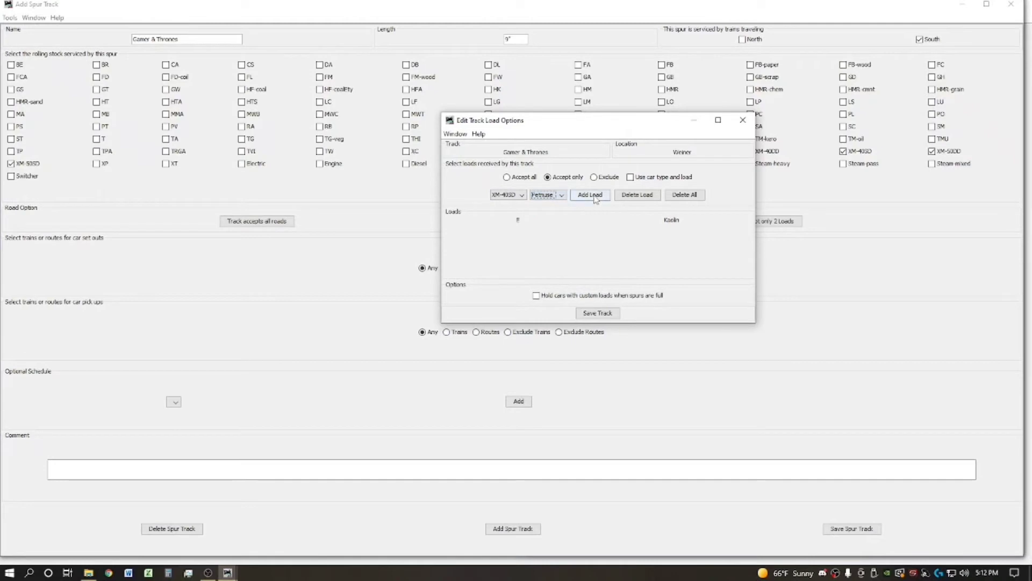
left_click(590, 195)
Add Pallets to the Gamer & Thrones spur's accepted loads, then save the load options and the spur track
left_click(548, 195)
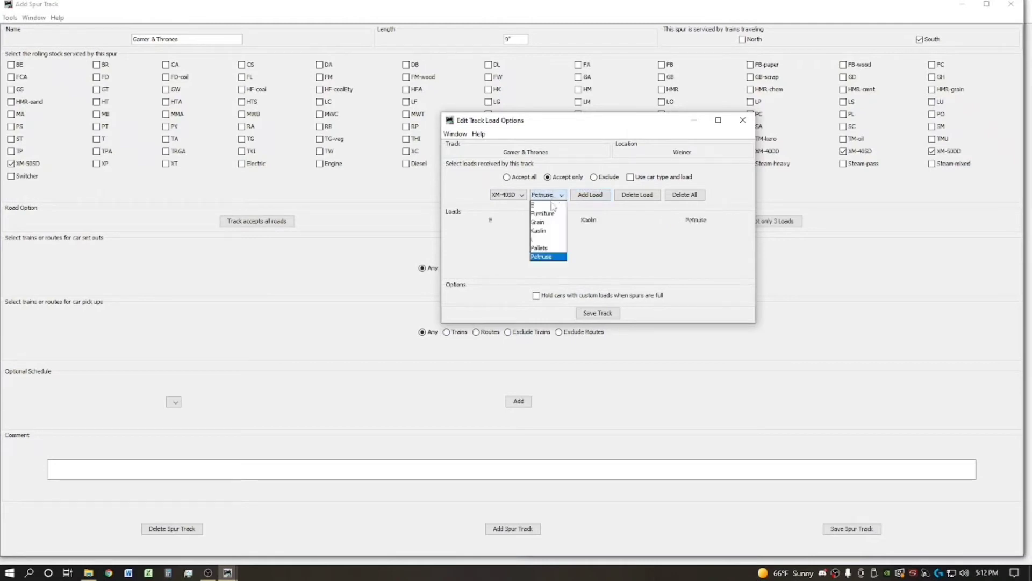
left_click(549, 249)
left_click(590, 195)
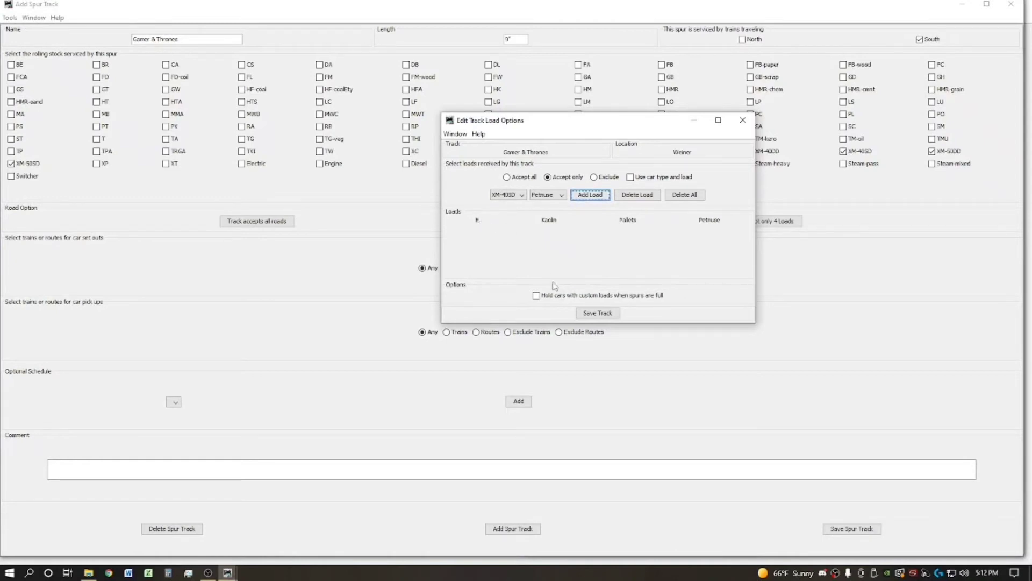
left_click(593, 314)
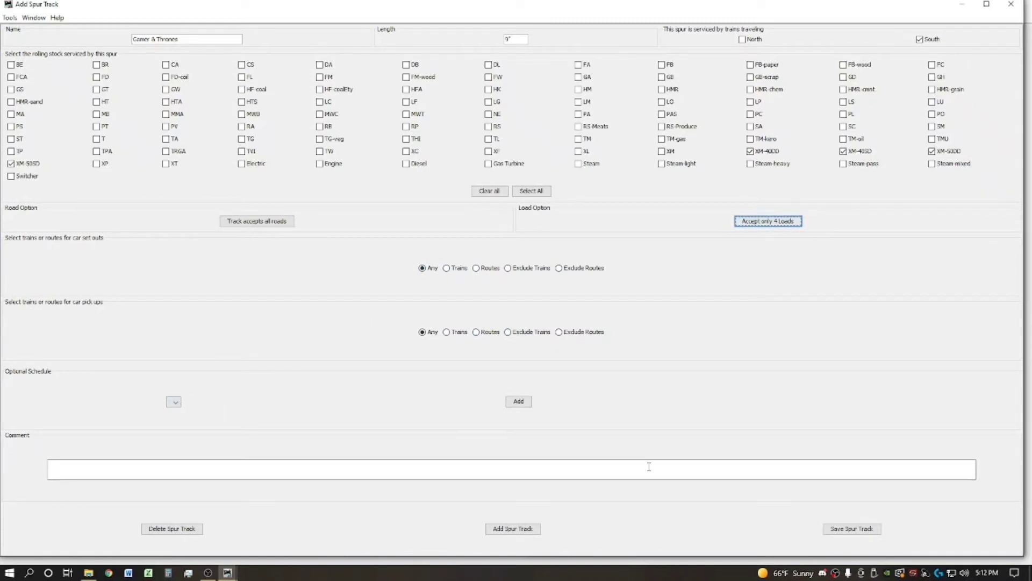
left_click(845, 530)
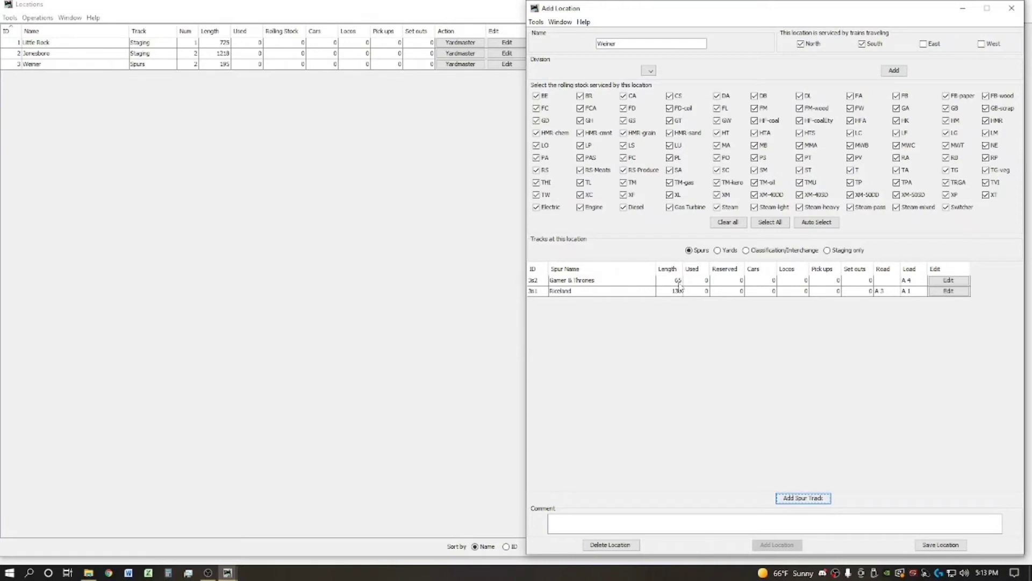
Add and save a Little Rock Cooperage spur at Weiner with length 0, southbound service only and no rolling stock types selected
left_click(802, 498)
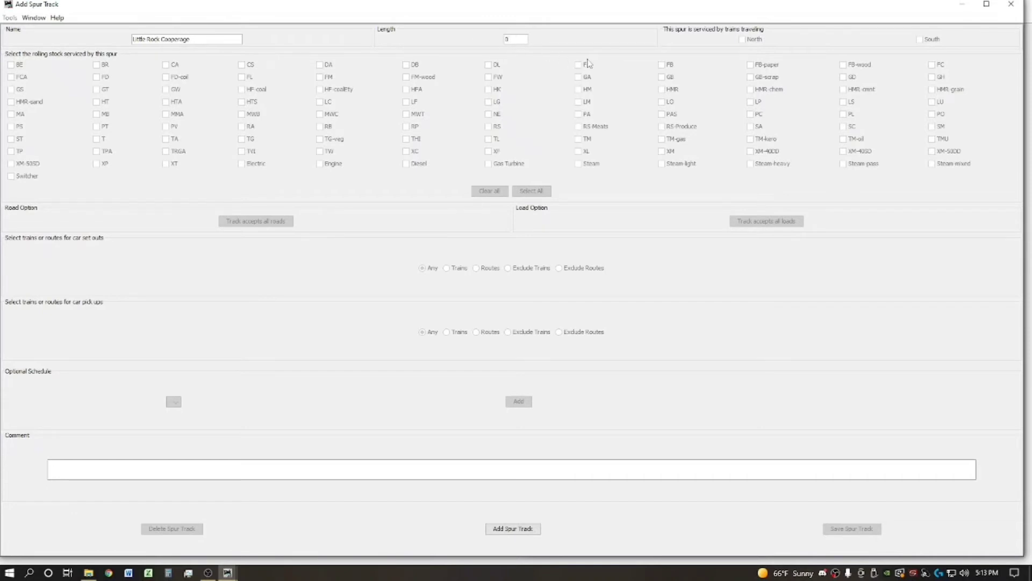
left_click(509, 528)
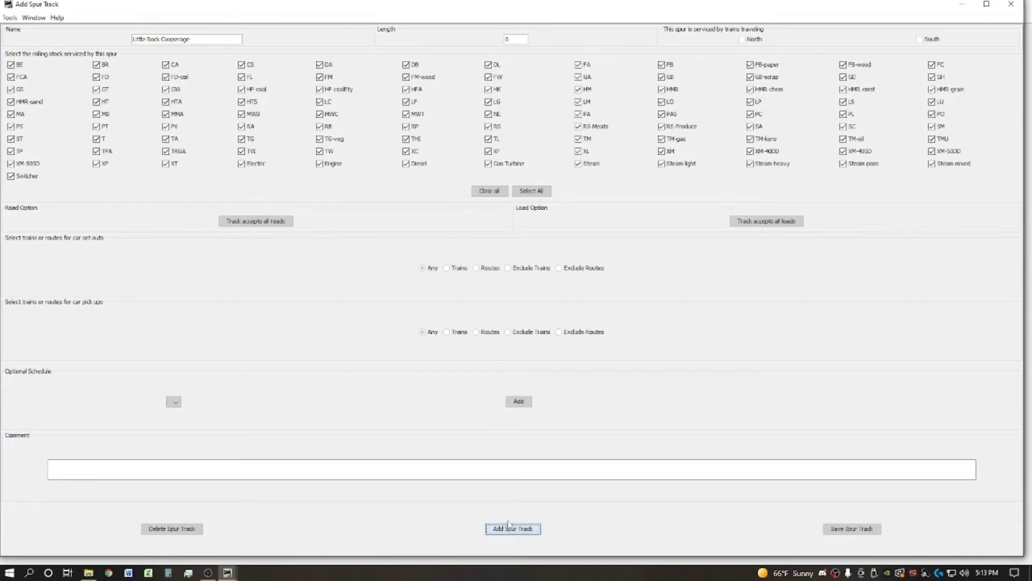
left_click(755, 39)
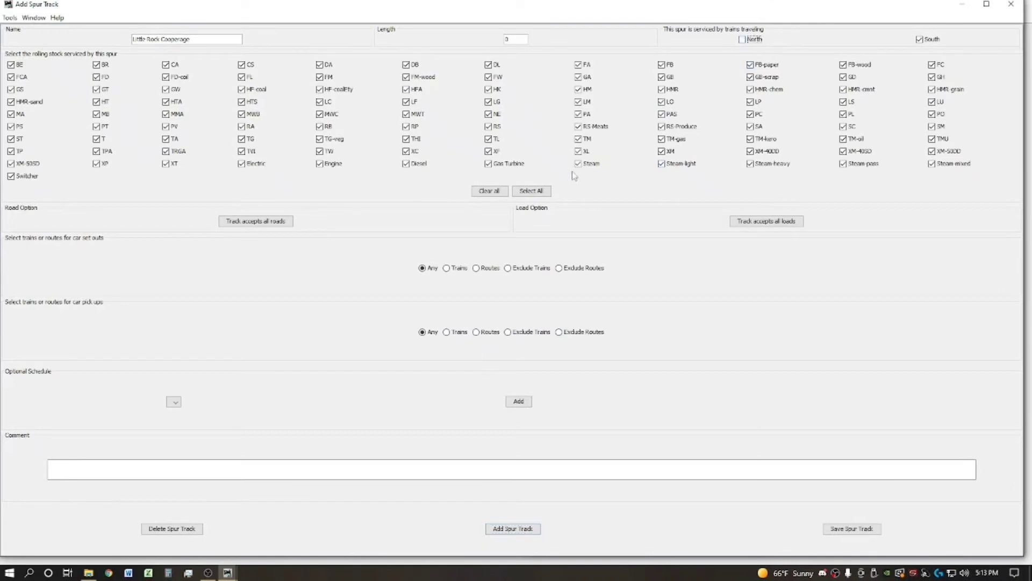
left_click(494, 191)
left_click(851, 528)
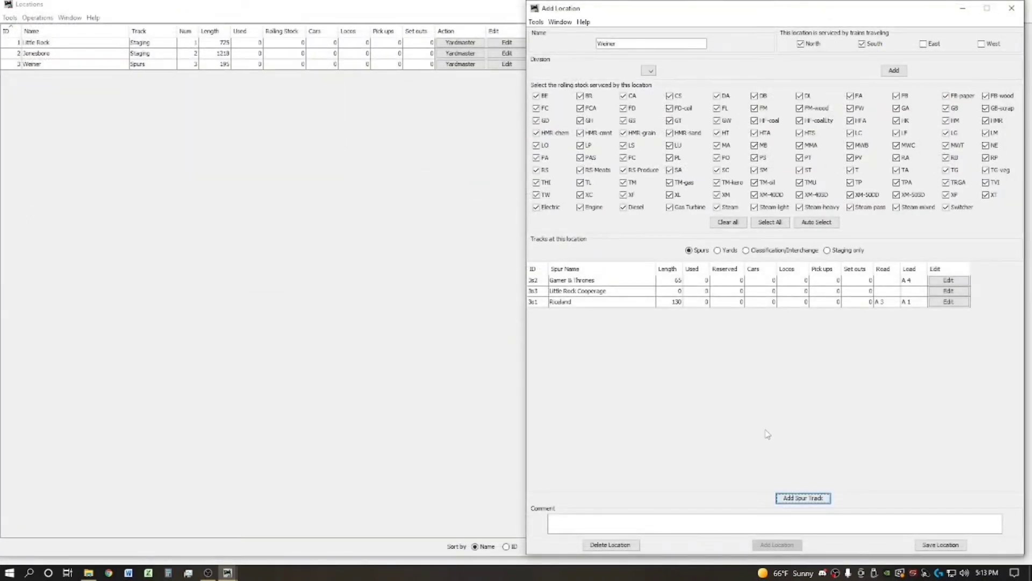
Add and save a Tetanus Scrap 1 spur at Weiner with length 0, southbound service only and no rolling stock types selected
left_click(794, 495)
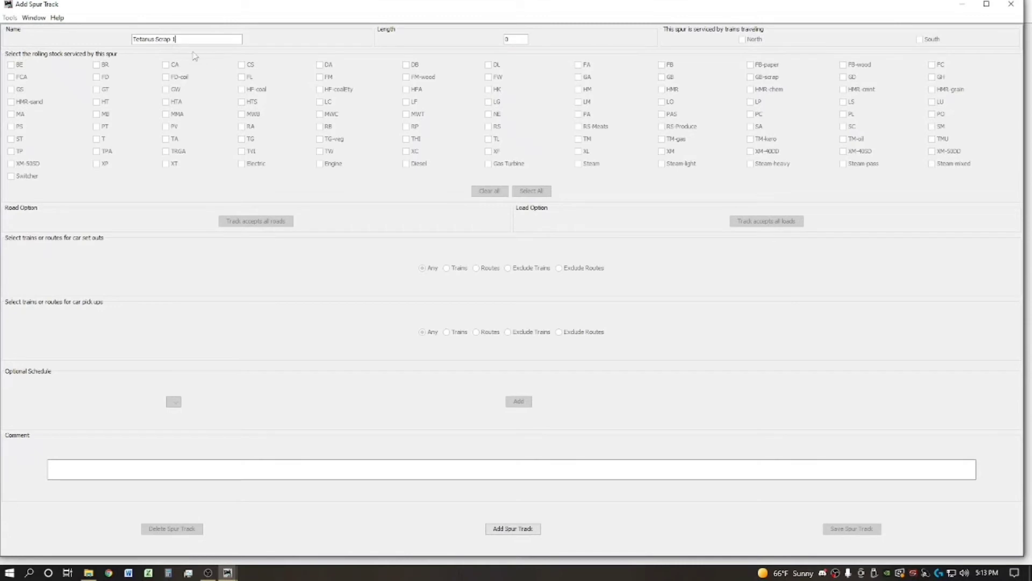
left_click(519, 532)
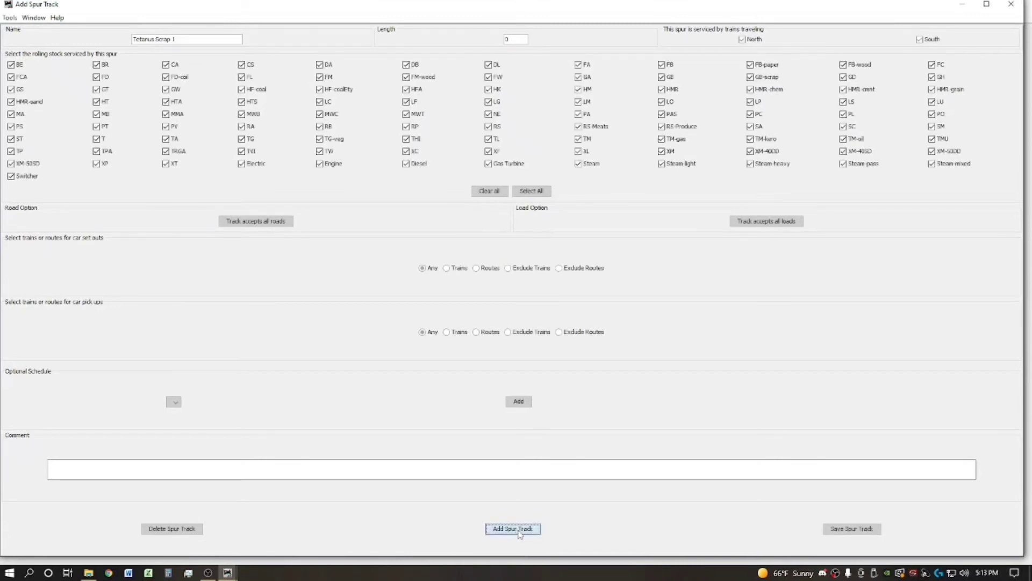
left_click(752, 40)
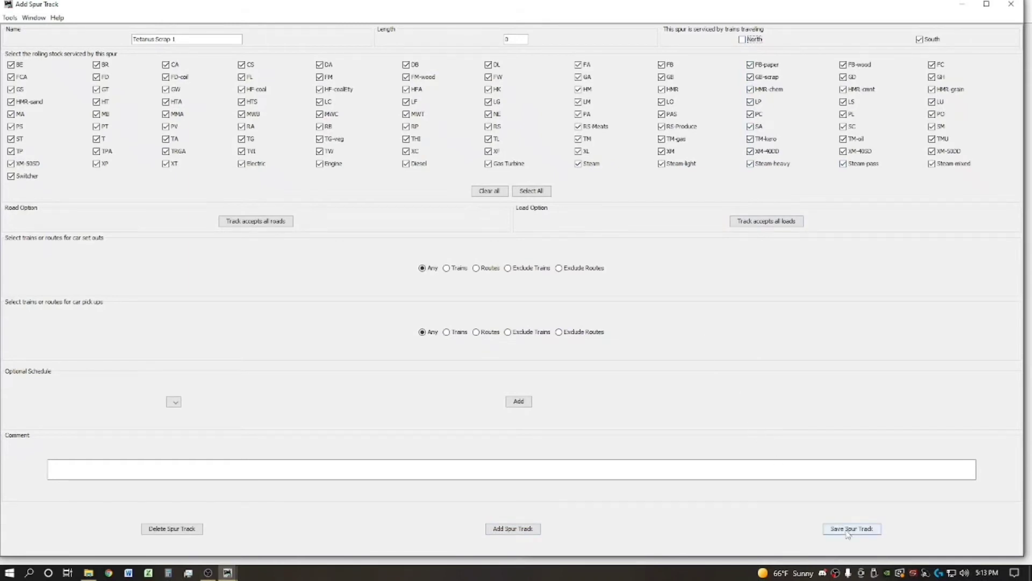
left_click(487, 194)
left_click(855, 528)
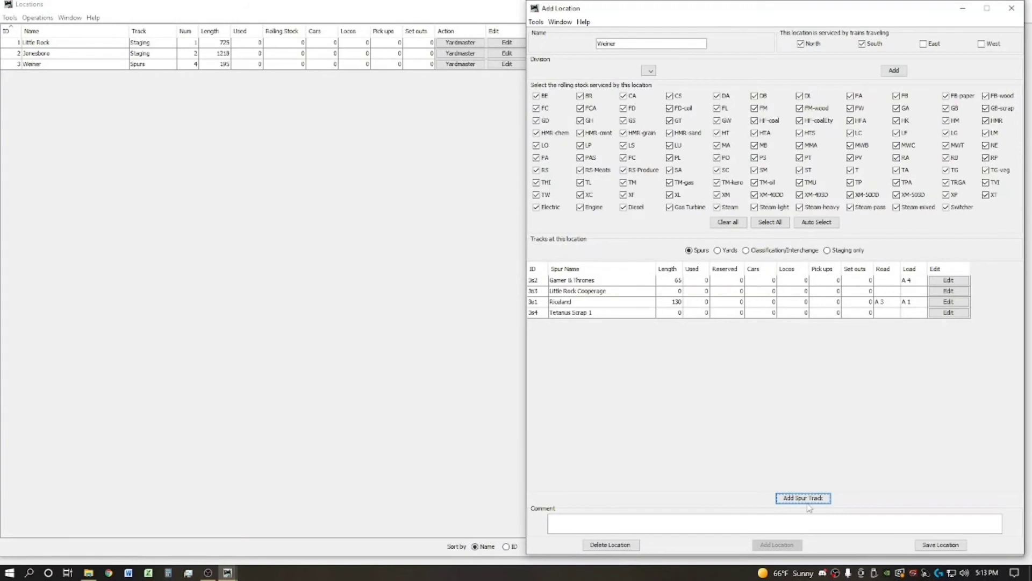
Add and save a Tetanus Scrap 2 spur at Weiner with length 0, then save the Weiner location
left_click(805, 499)
type("Tetanus Scrap 2")
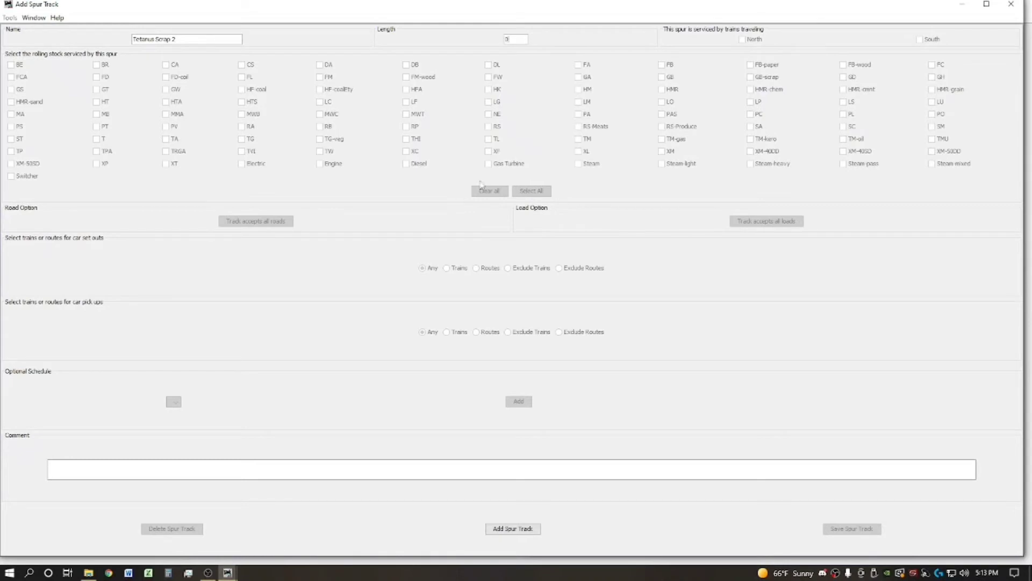
left_click(517, 529)
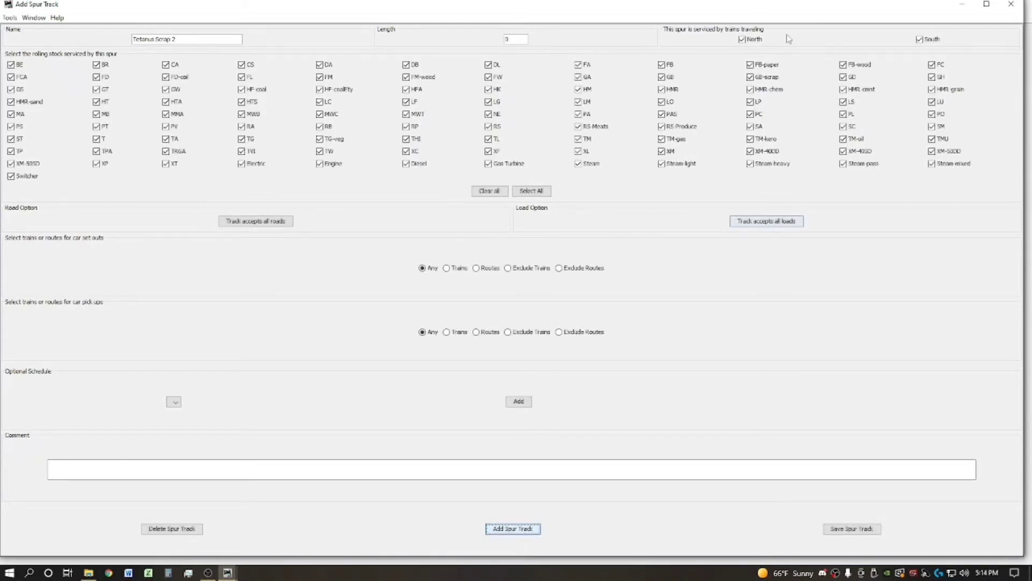
left_click(852, 528)
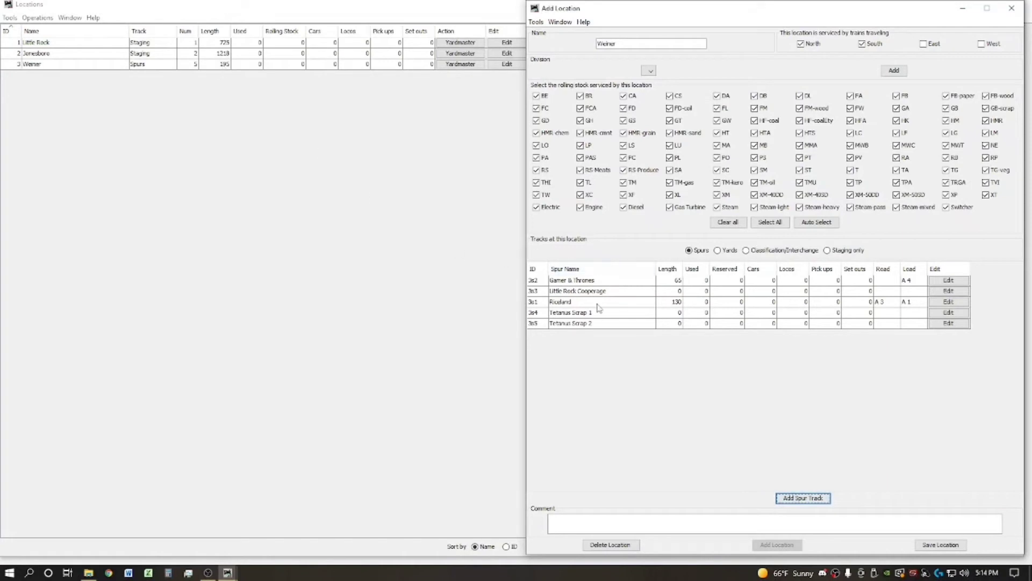
left_click(936, 545)
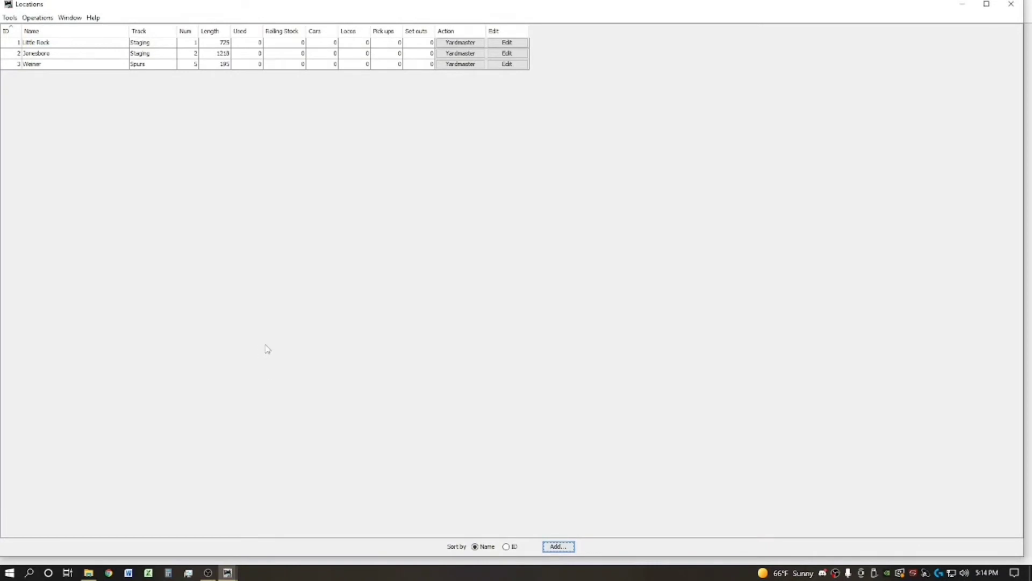
Add a Hickory Ridge location serviced only by northbound trains and save it
left_click(559, 547)
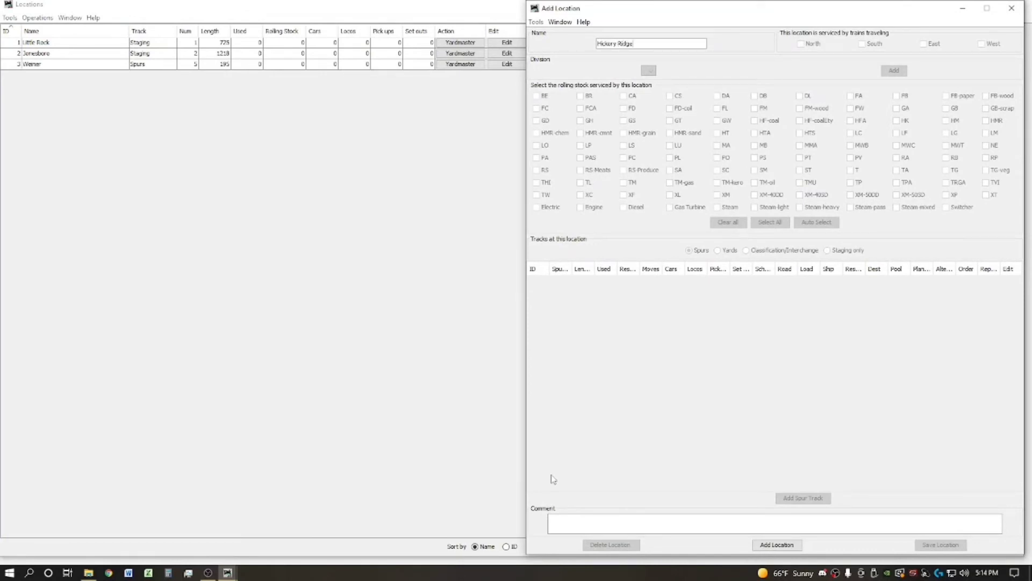
left_click(773, 543)
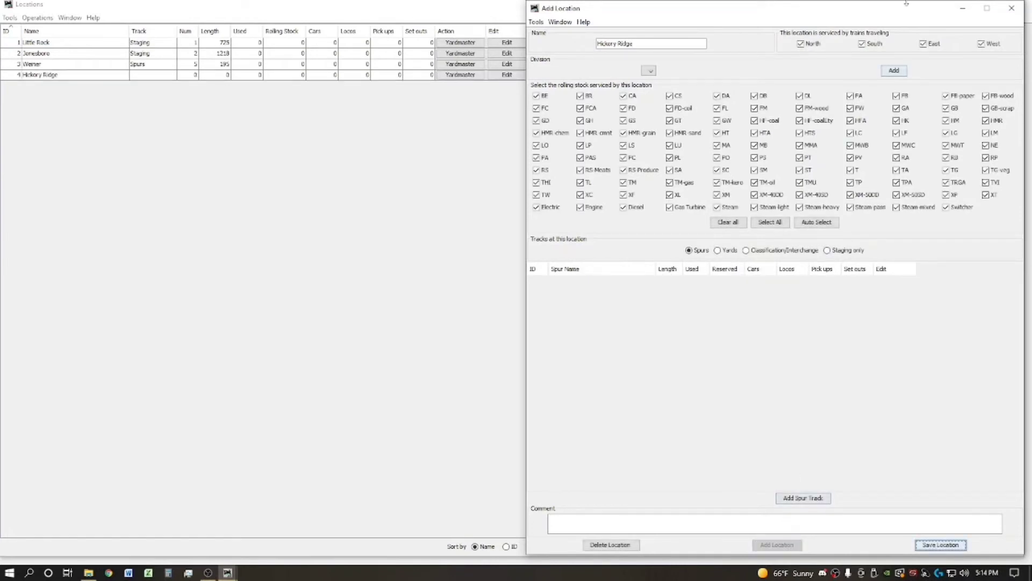
left_click(875, 44)
left_click(934, 46)
left_click(981, 44)
left_click(941, 547)
Add a 12" spur named Shack of Sit Furn Co at Hickory Ridge, serving only car types XM-40DD, XM-40SD, XM-50DD and XM-50SD
left_click(804, 498)
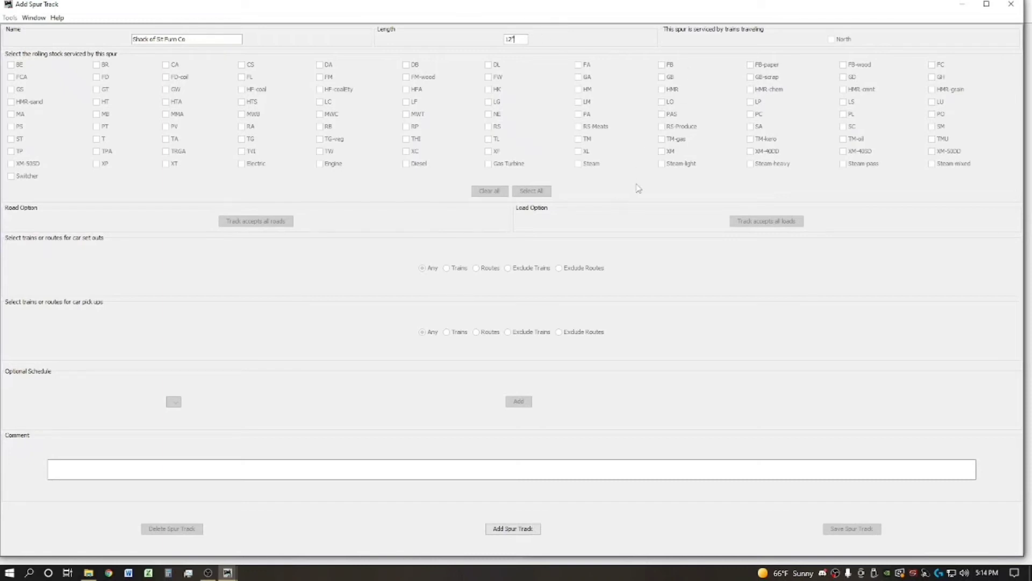
left_click(511, 529)
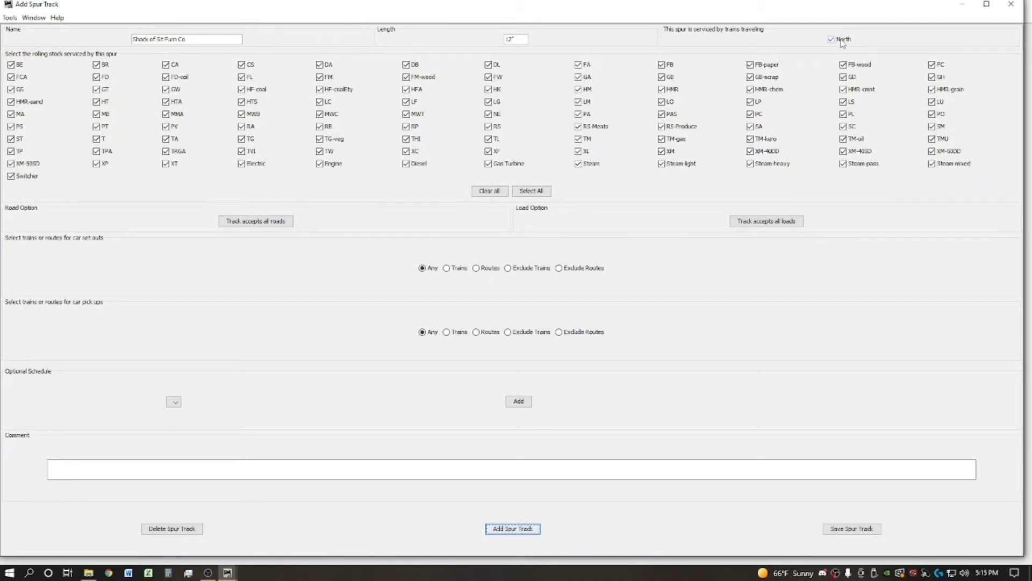
left_click(492, 192)
left_click(764, 153)
left_click(842, 153)
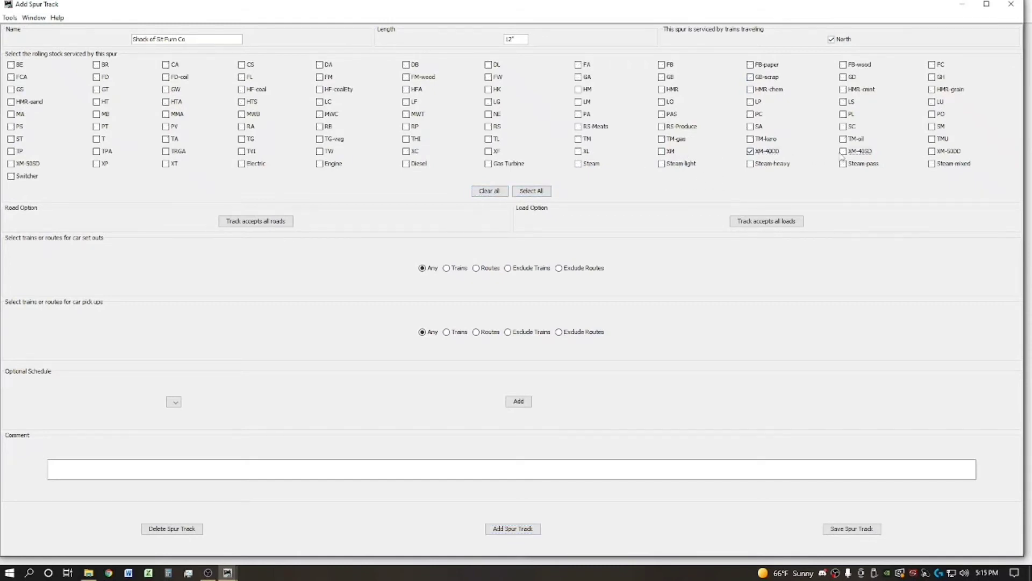
left_click(932, 152)
Restrict the Shack of Sit Furn Co spur to accept only the E and Lumber loads of car type XM-40DD
left_click(753, 222)
left_click(559, 179)
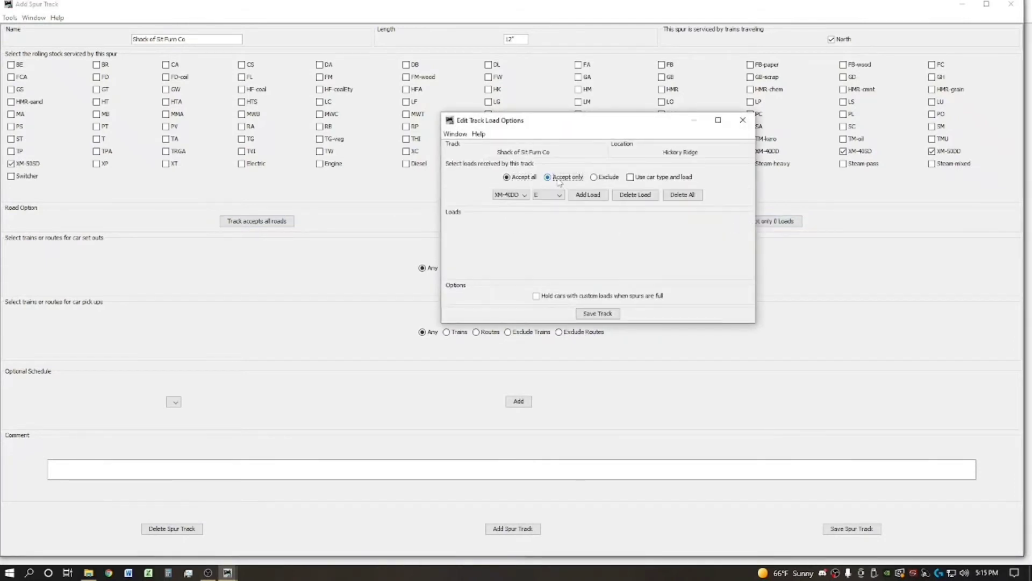
left_click(596, 196)
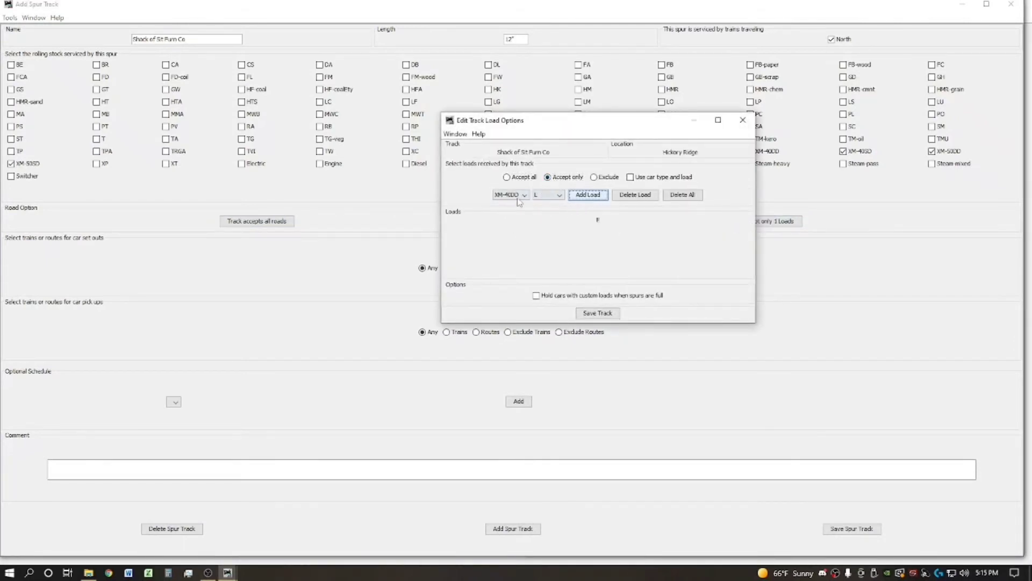
left_click(547, 195)
left_click(548, 228)
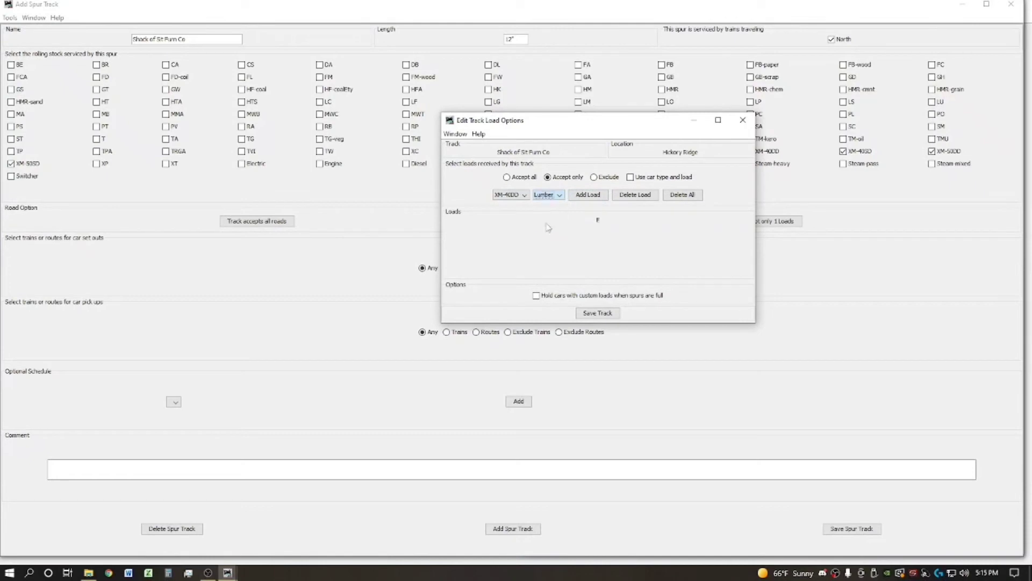
left_click(588, 194)
Check the loads offered for car types XM-40SD, XM-50DD and XM-50SD, then save the spur's load options
left_click(525, 195)
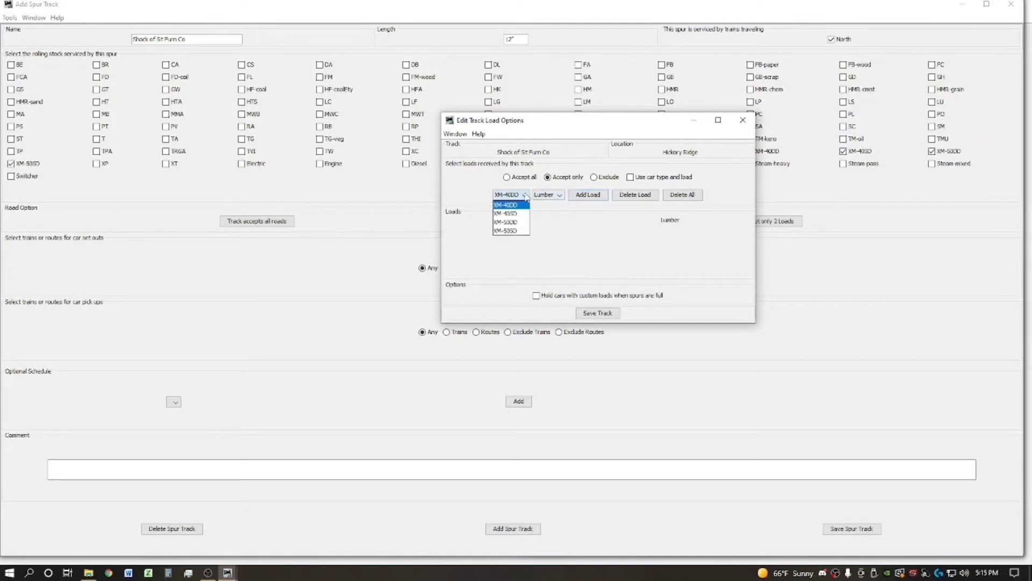
left_click(505, 214)
left_click(544, 196)
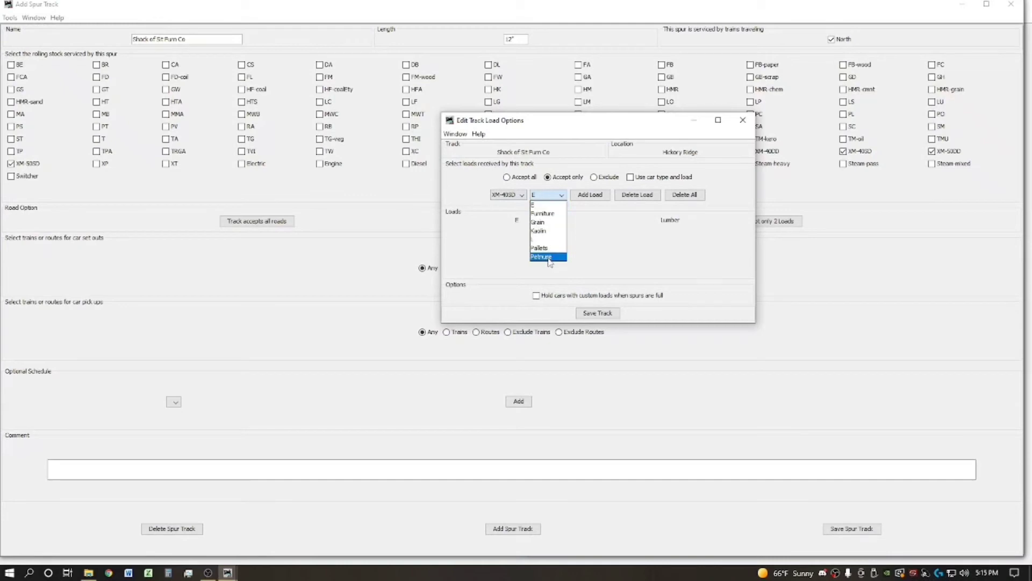
left_click(519, 195)
left_click(508, 222)
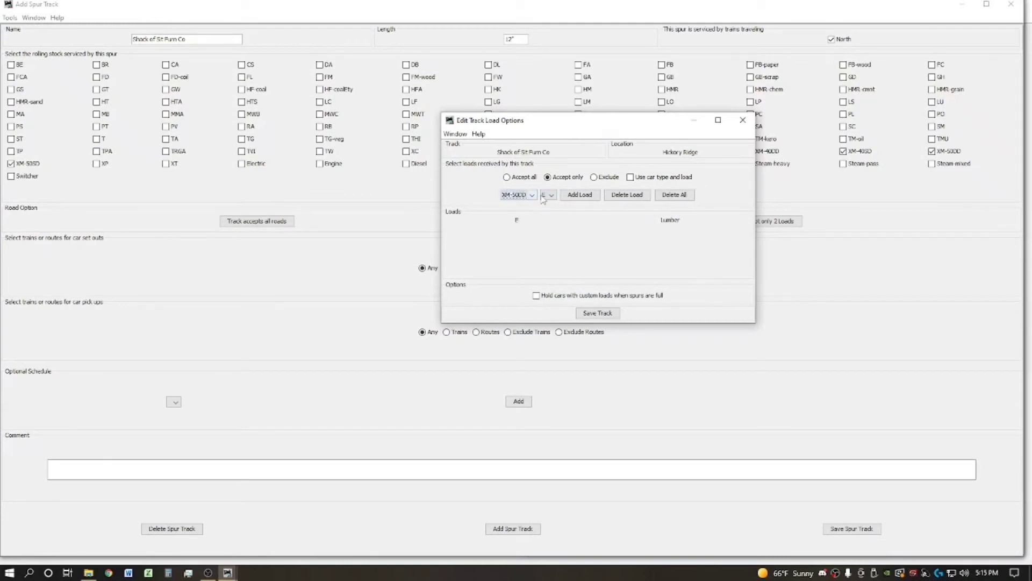
left_click(548, 195)
left_click(530, 196)
left_click(525, 230)
left_click(553, 197)
left_click(548, 213)
left_click(602, 314)
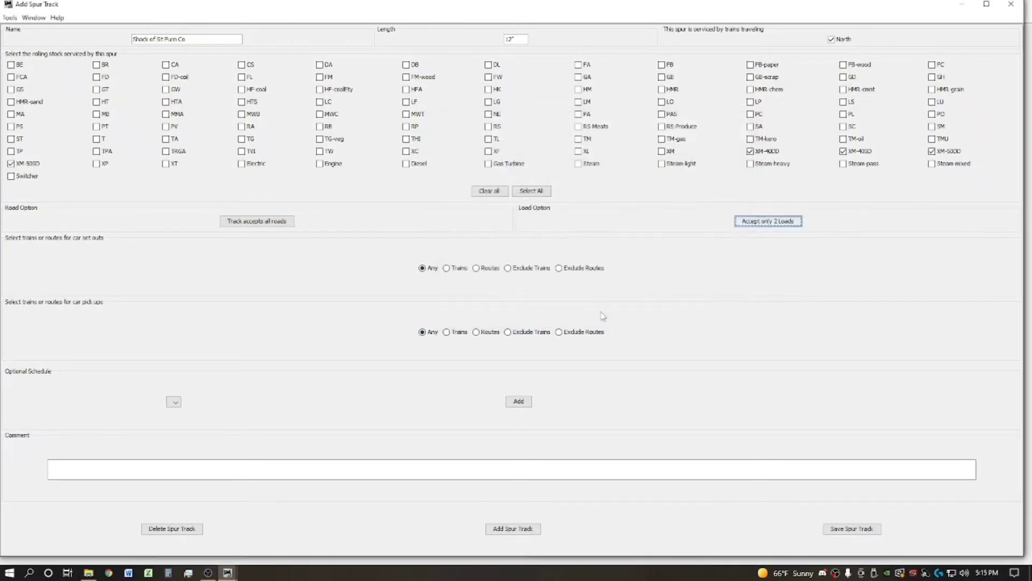
Open the car roster from the Locations window and bring up RI car 148817 of type XM-40SD for editing
left_click(230, 574)
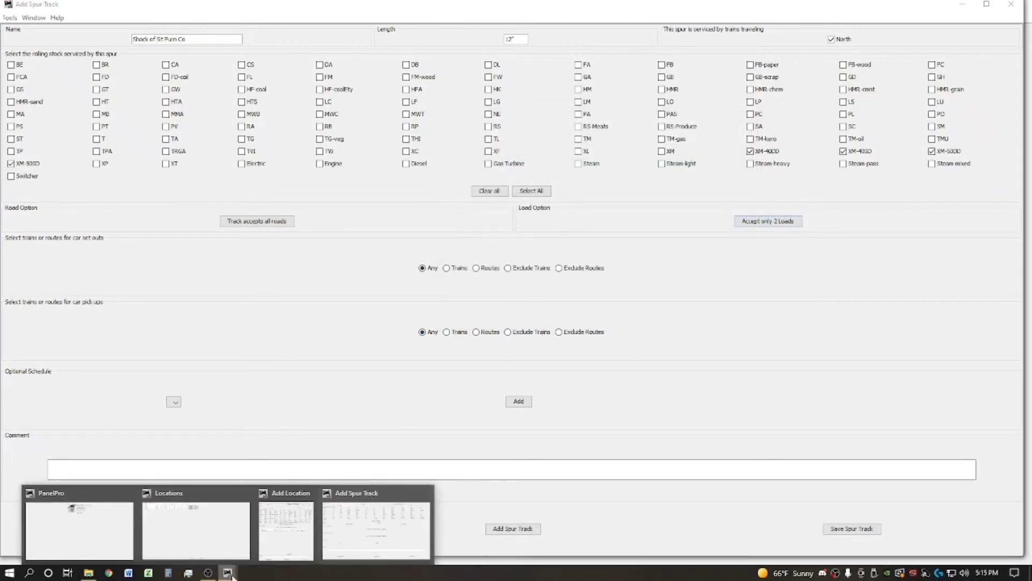
left_click(205, 533)
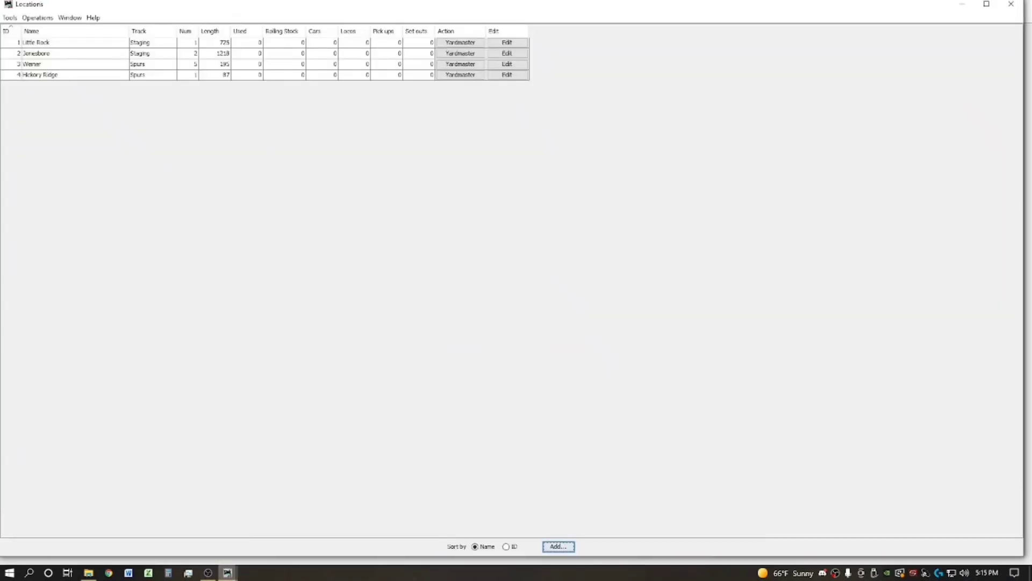
left_click(37, 18)
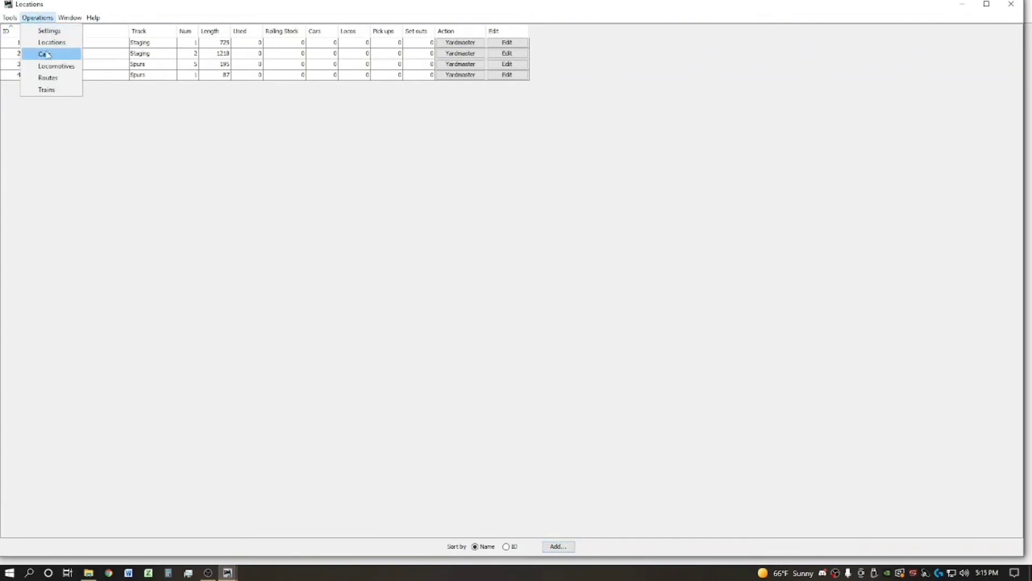
left_click(47, 54)
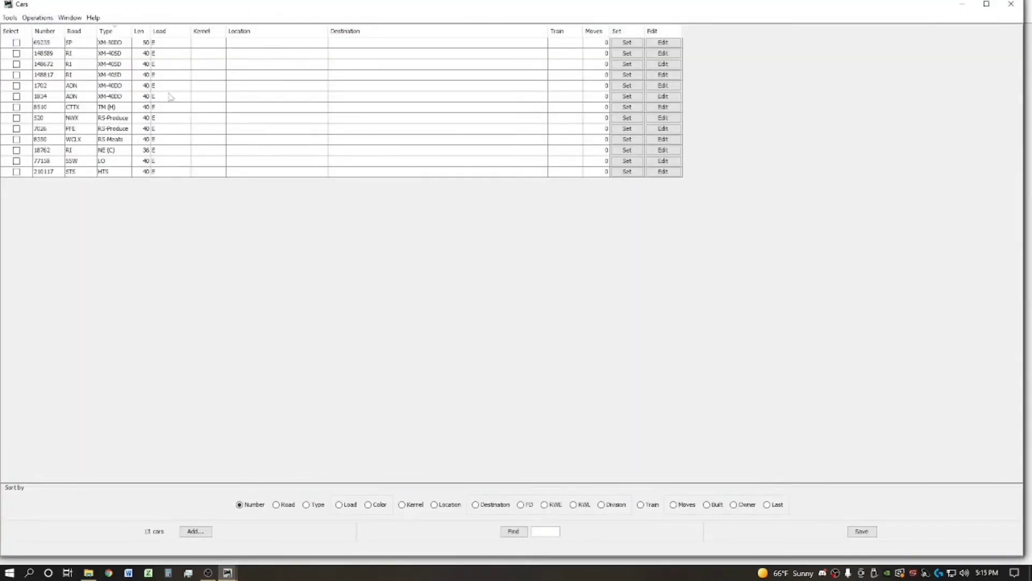
left_click(110, 76)
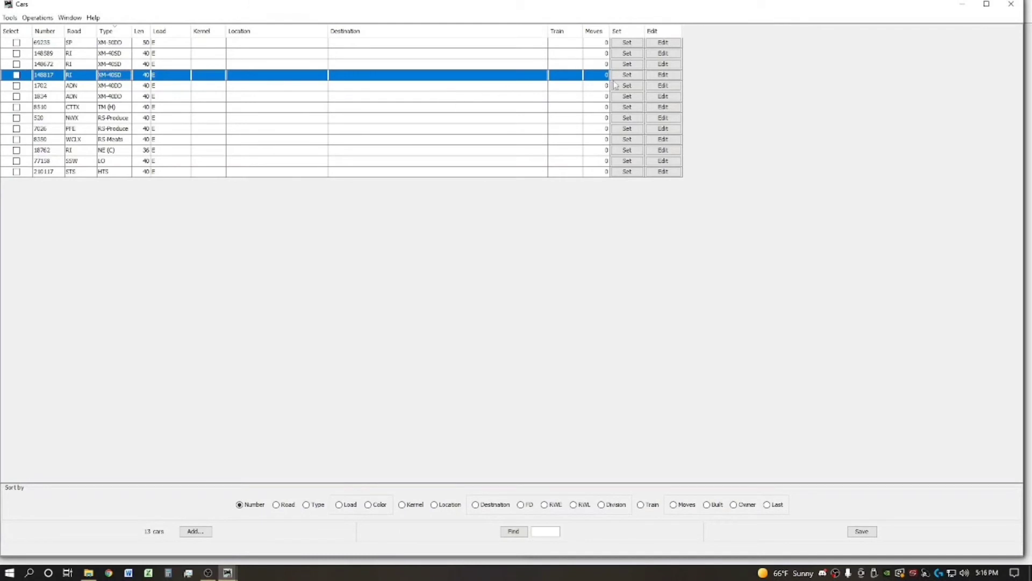
left_click(656, 79)
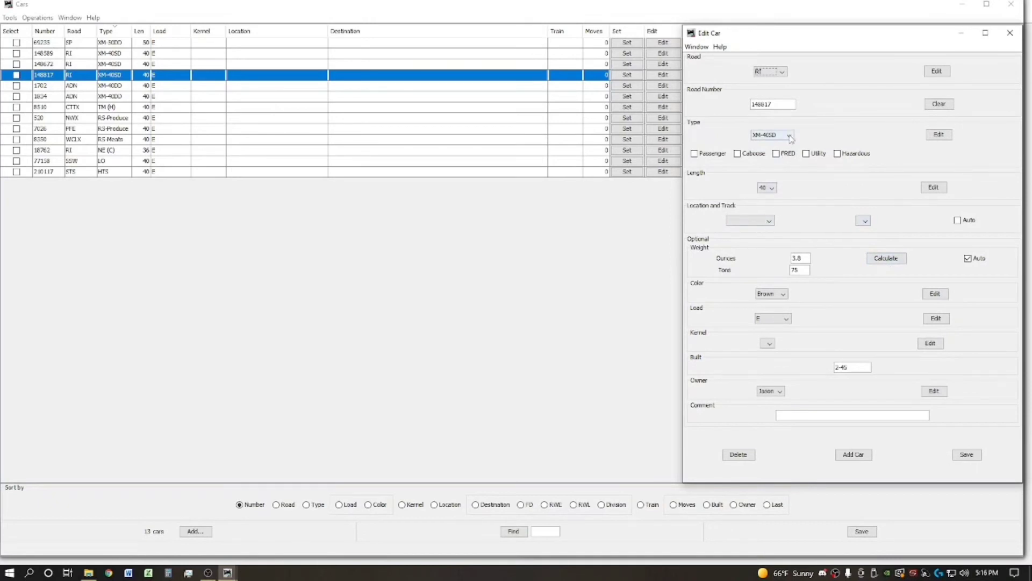
Add Textiles to the loads for car type XM-40SD, then save the load list and the car
left_click(938, 321)
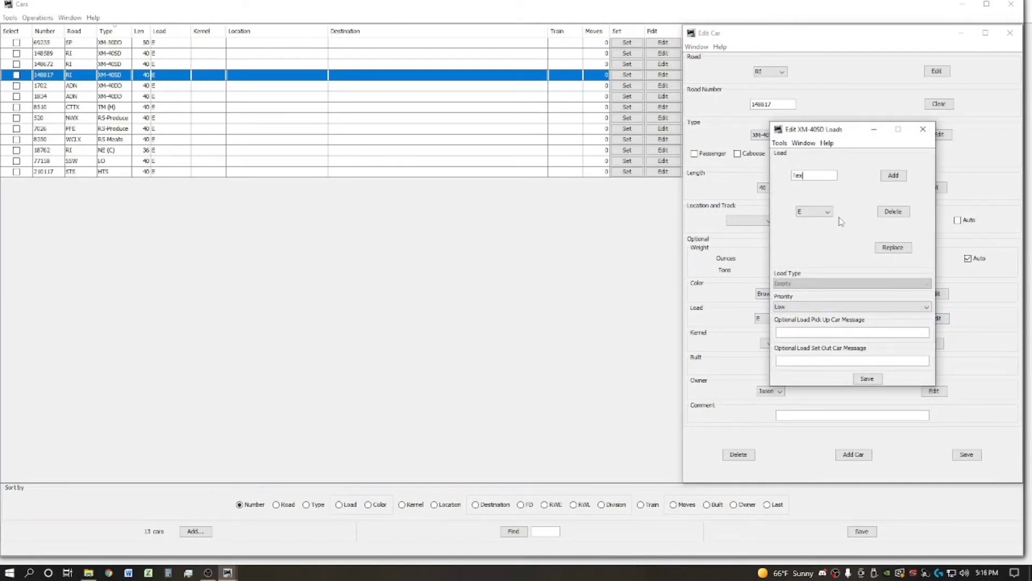
left_click(893, 176)
left_click(867, 378)
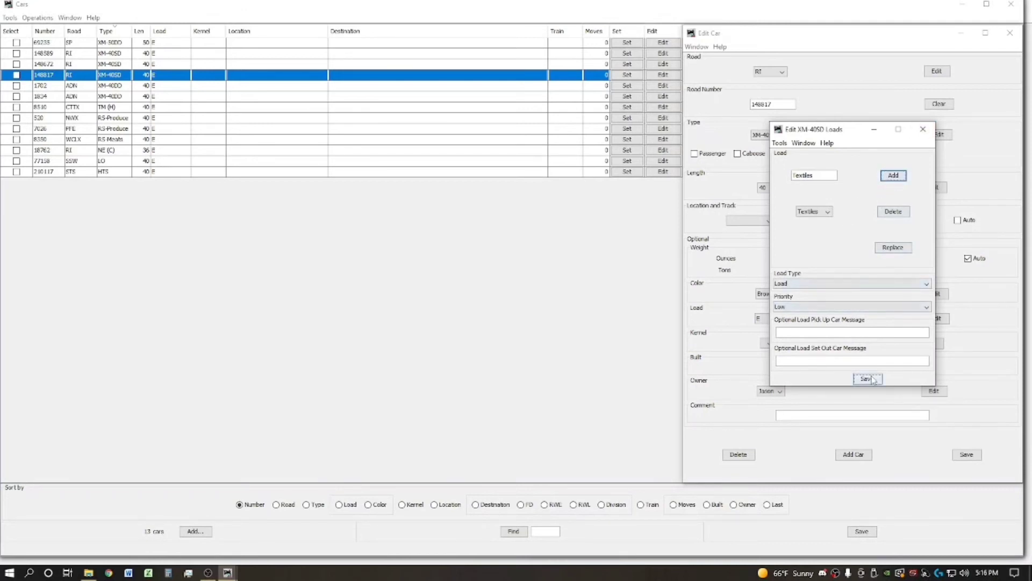
left_click(966, 455)
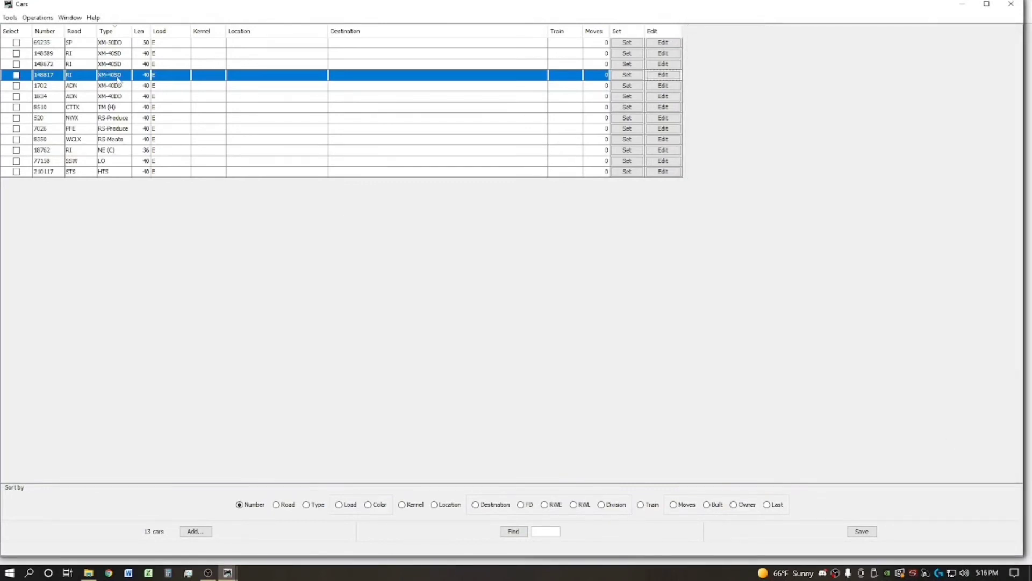
left_click(115, 66)
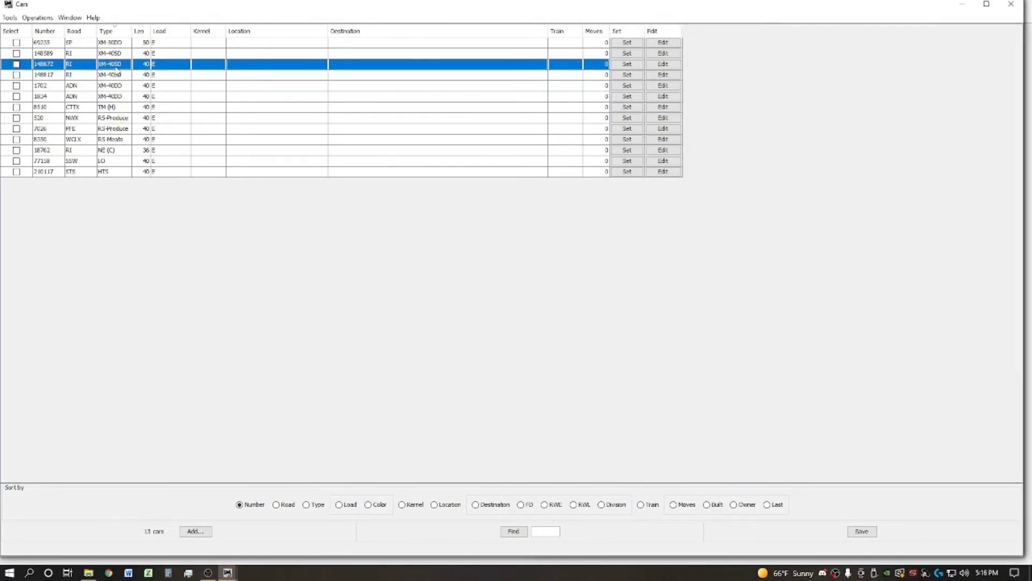
left_click(671, 64)
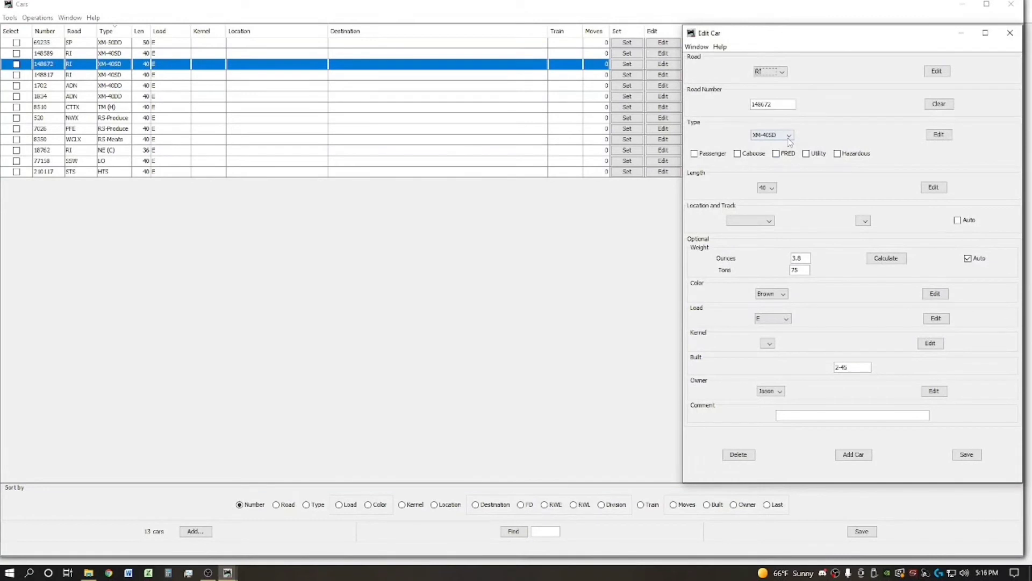
left_click(1009, 33)
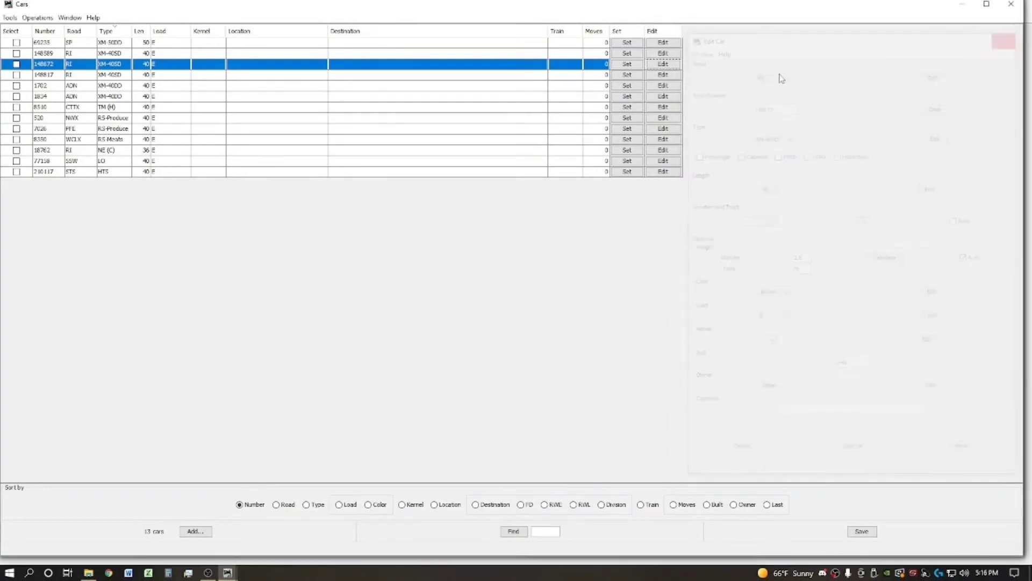
Open ADN car 1834 of type XM-40DD for editing, leaving its list of car types unmodified
left_click(122, 99)
left_click(666, 98)
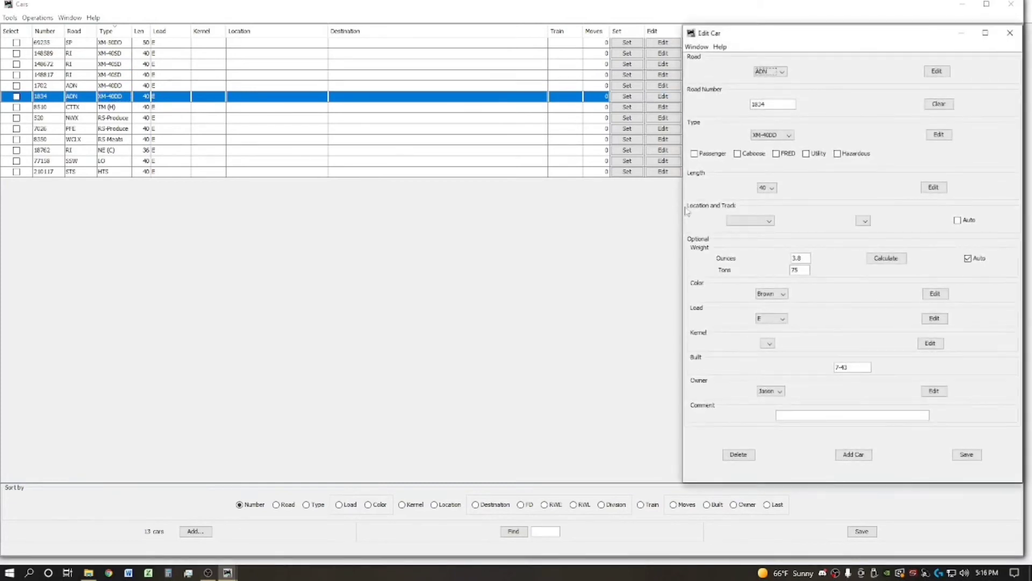
left_click(942, 136)
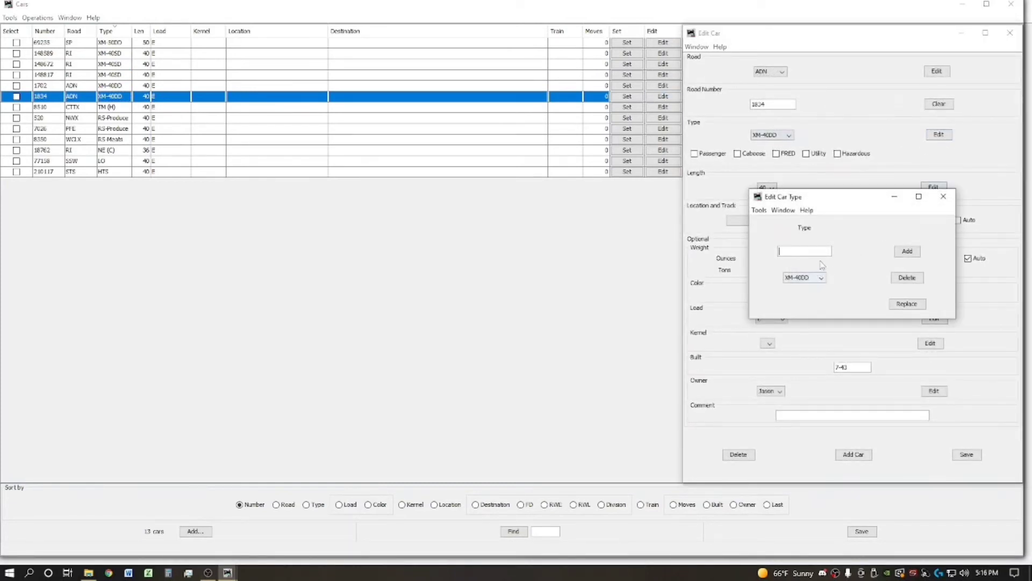
left_click(943, 197)
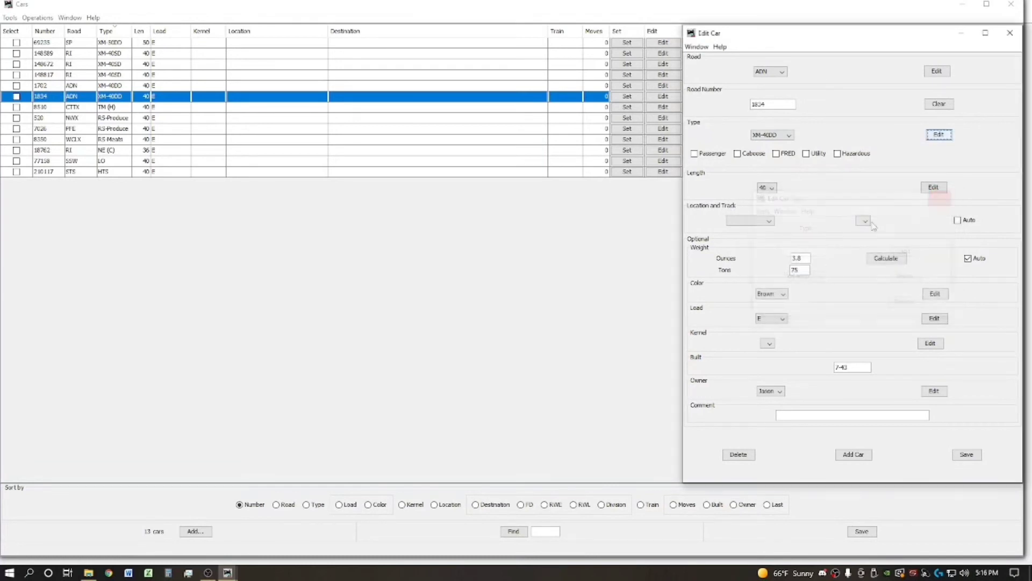
Add Textiles to the loads for car type XM-40DD, then save the load list and the car
left_click(934, 318)
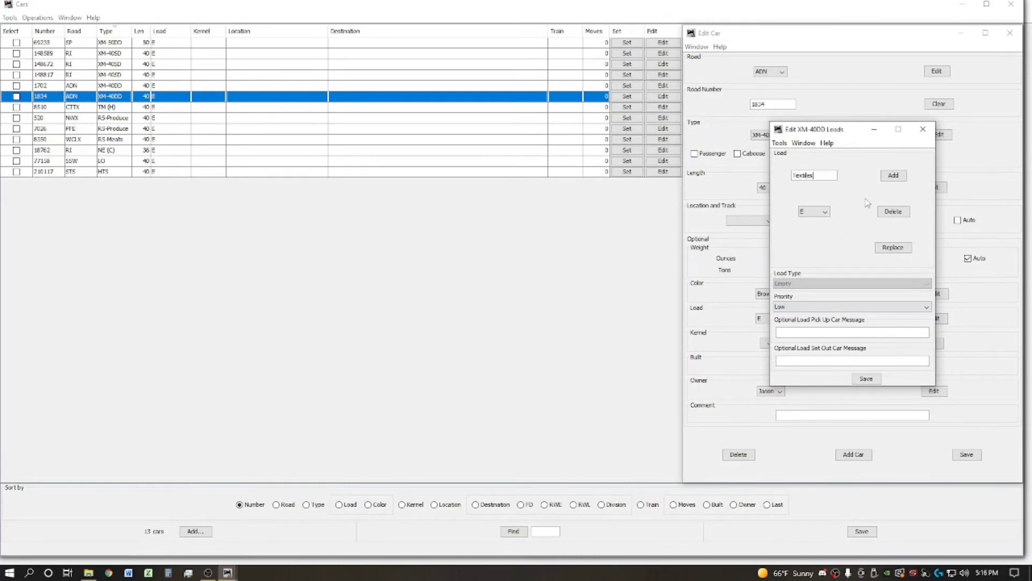
left_click(893, 176)
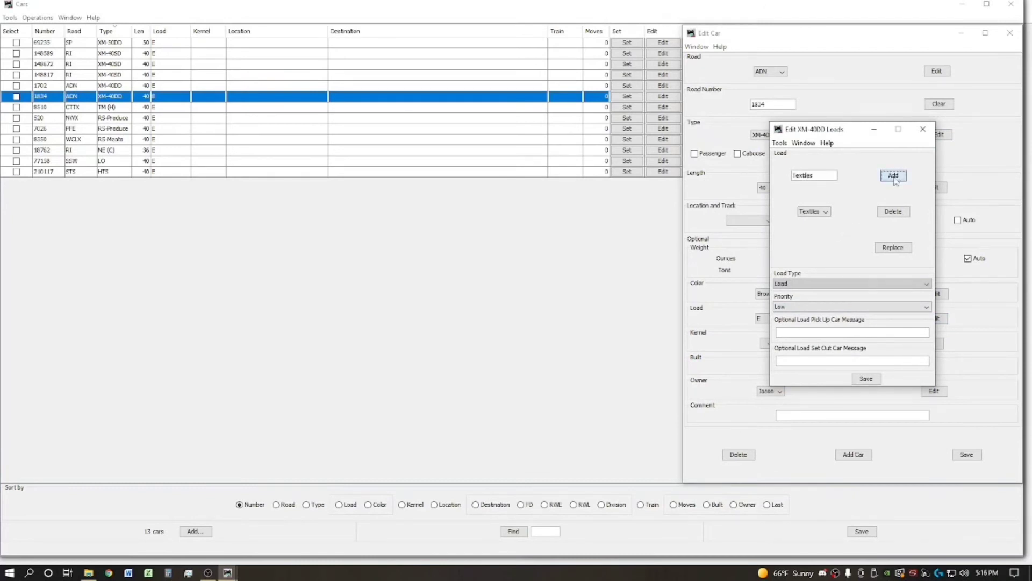
left_click(866, 379)
left_click(967, 455)
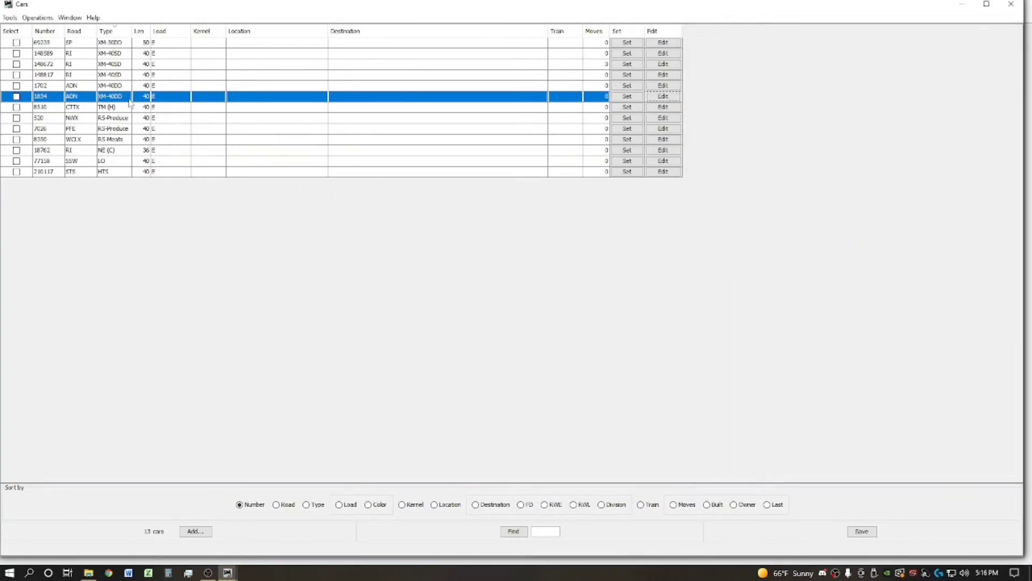
Open SP car 69235 for editing, add Textiles to the loads for type XM-50DD, and save the load list and car
left_click(124, 46)
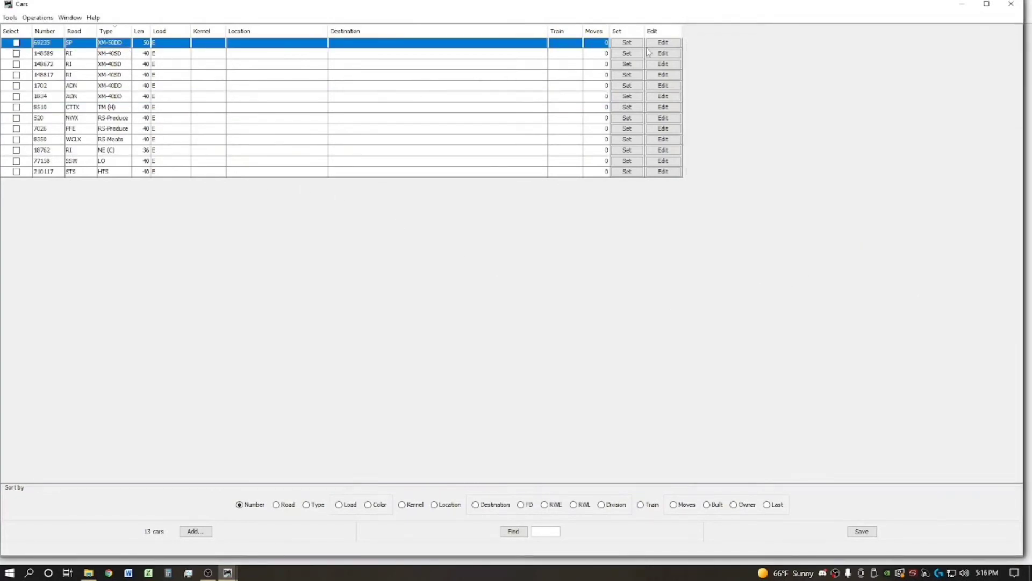
left_click(663, 43)
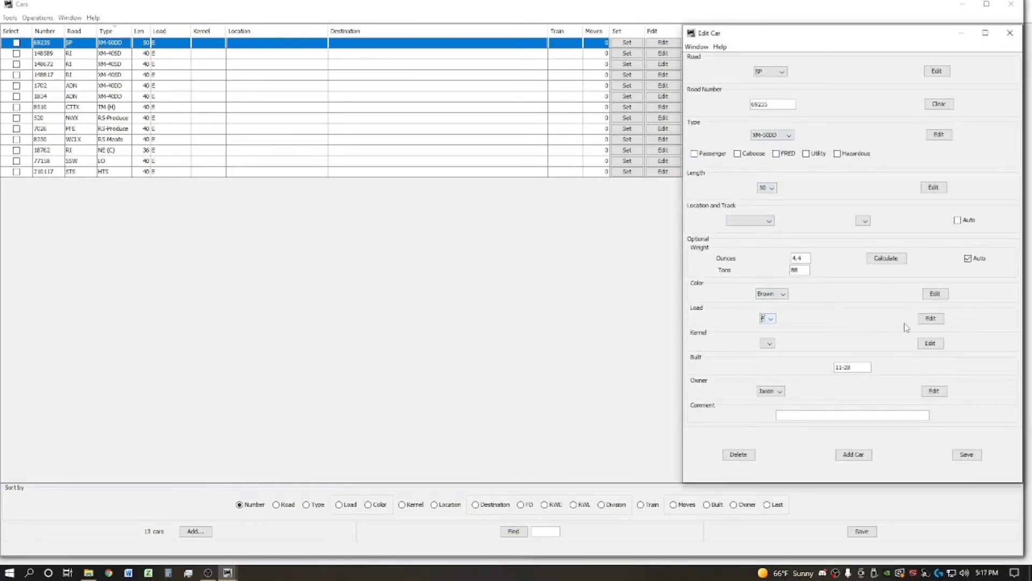
left_click(935, 320)
type("les")
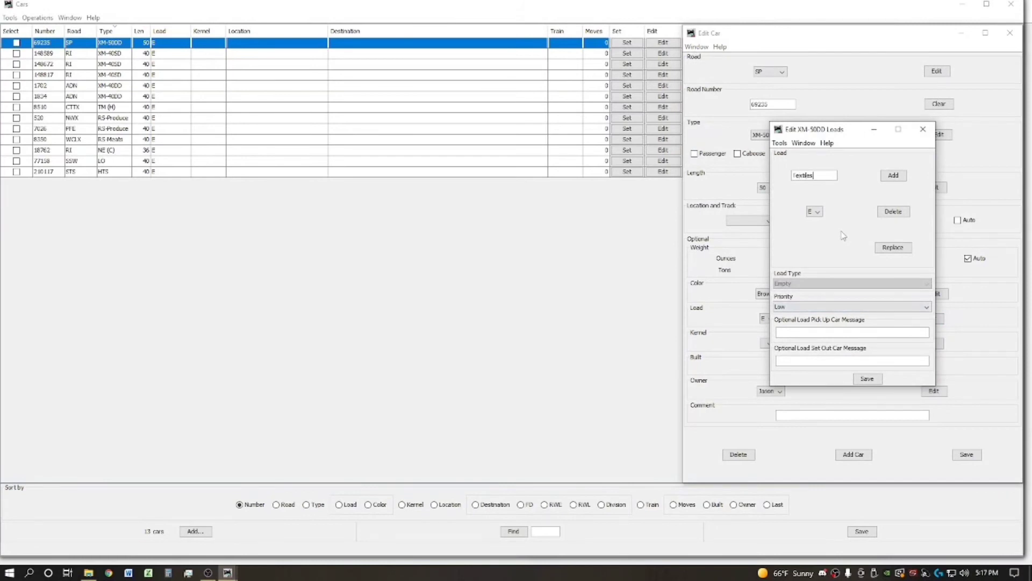
left_click(888, 179)
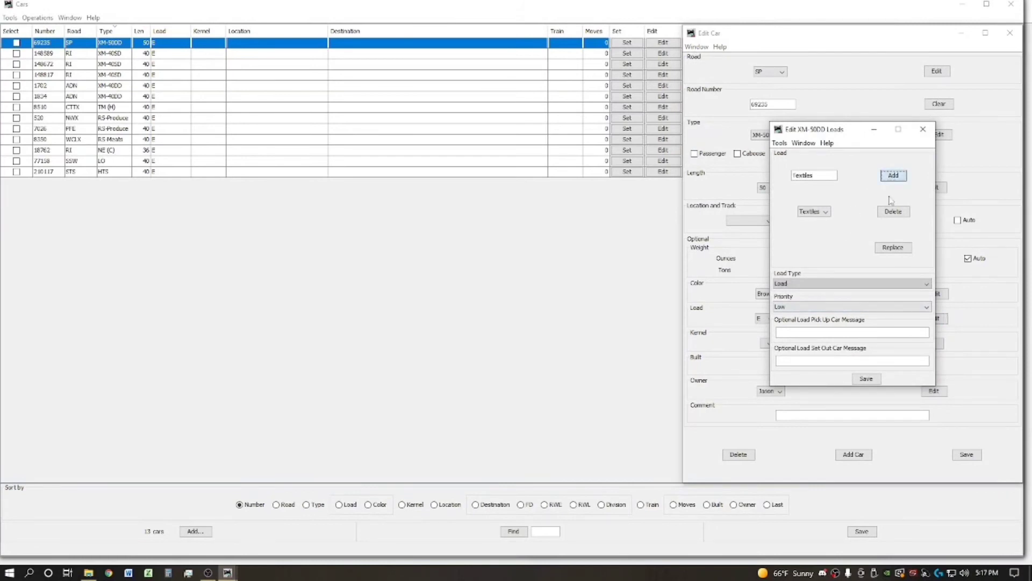
left_click(867, 378)
left_click(966, 454)
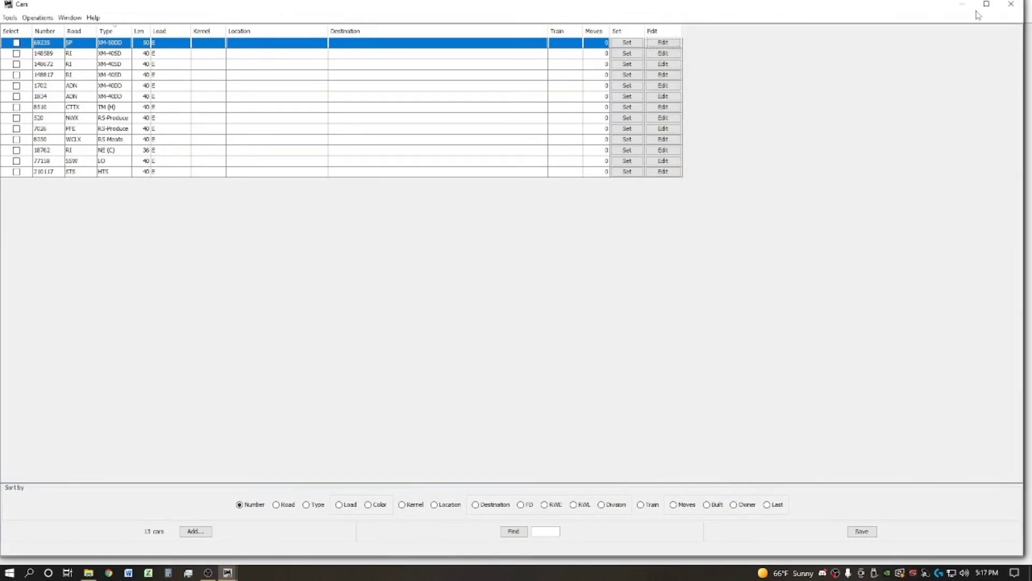
Close the car roster and return to the settings of the Shack of Sit Furn Co spur
left_click(1010, 6)
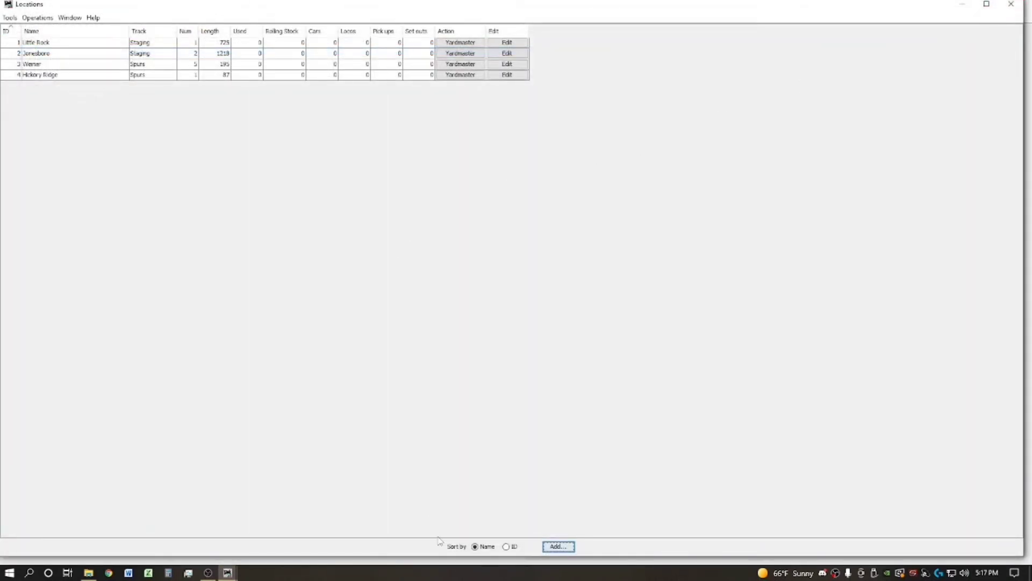
mouse_move(228, 572)
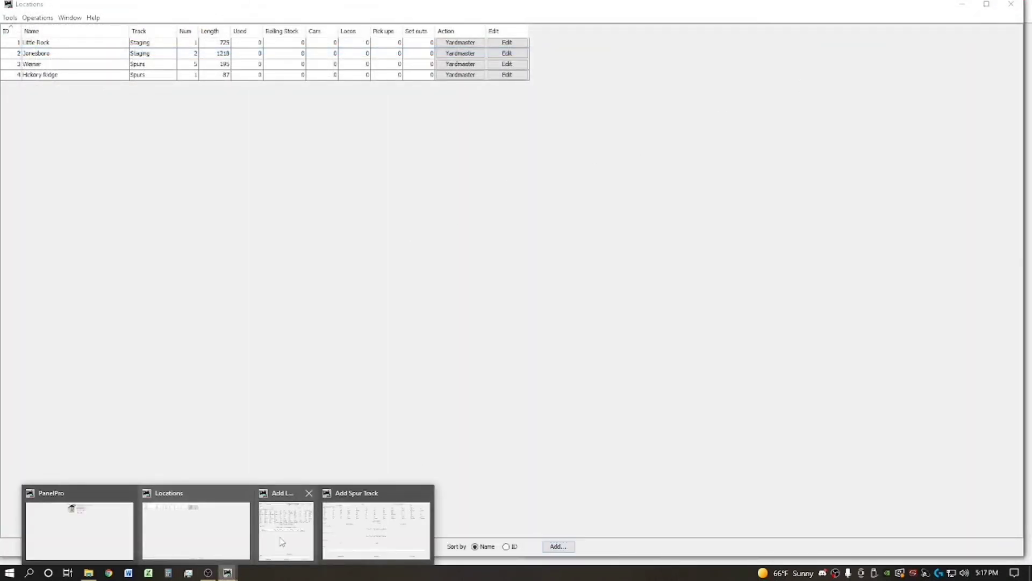
left_click(280, 532)
left_click(368, 524)
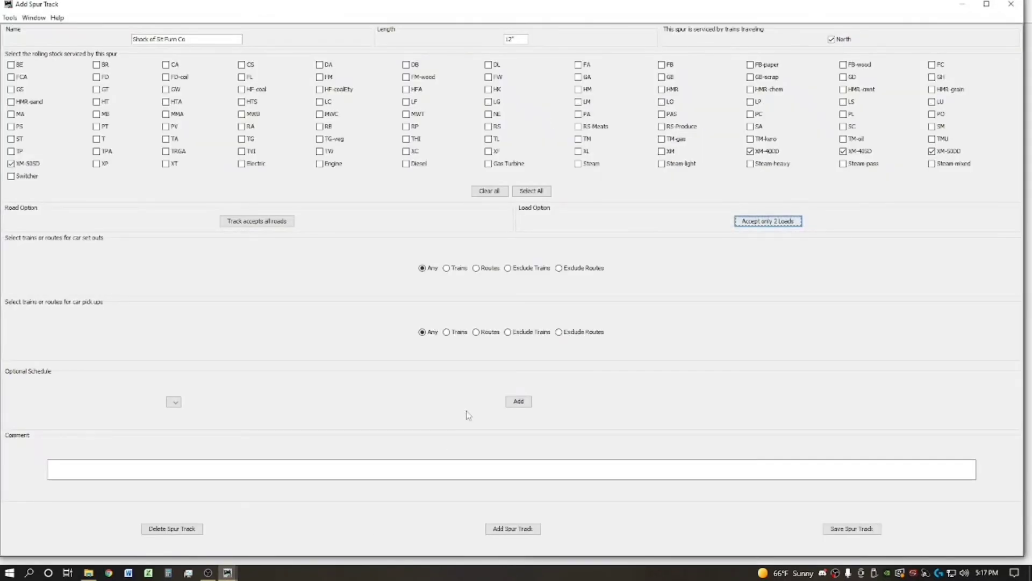
Add Textiles to the loads the Shack of Sit Furn Co spur accepts, then save the spur and the Hickory Ridge location
left_click(748, 222)
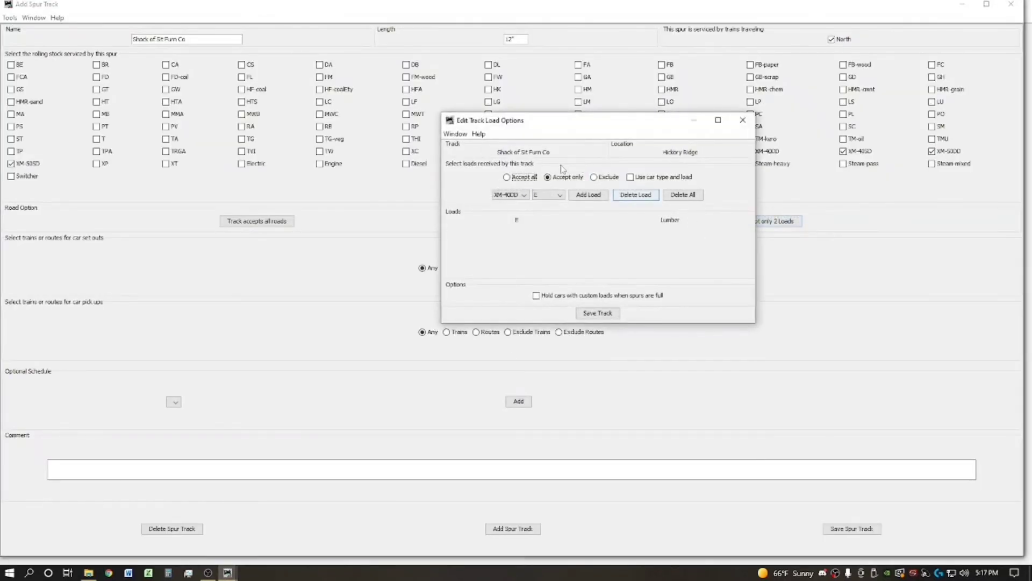
left_click(559, 195)
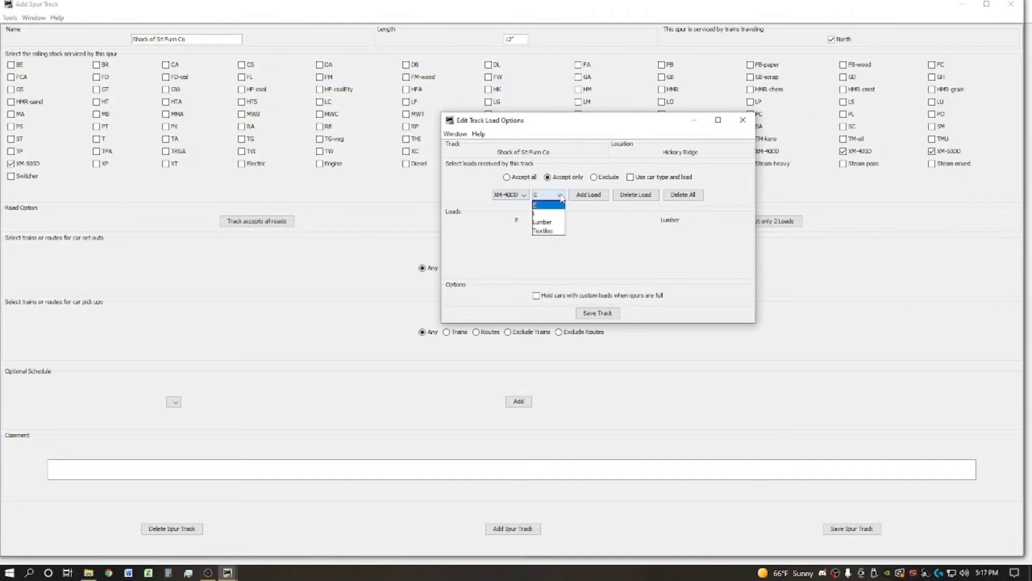
left_click(562, 229)
left_click(589, 195)
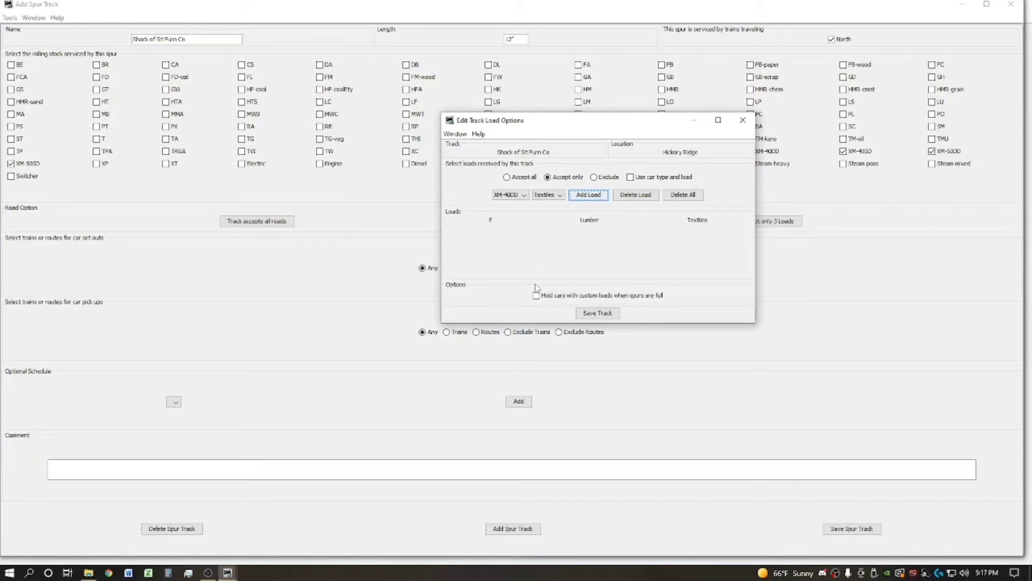
left_click(596, 316)
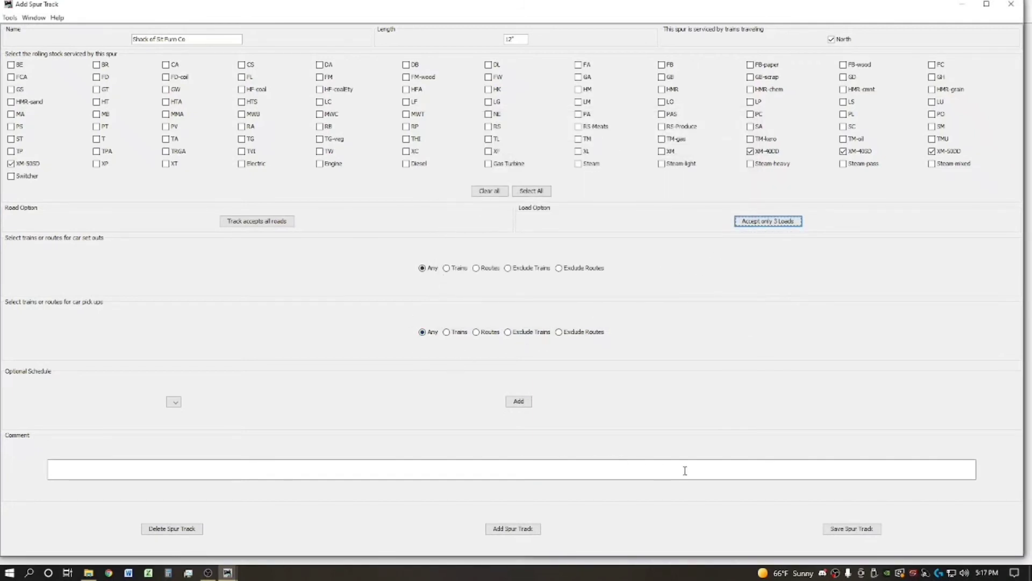
left_click(845, 529)
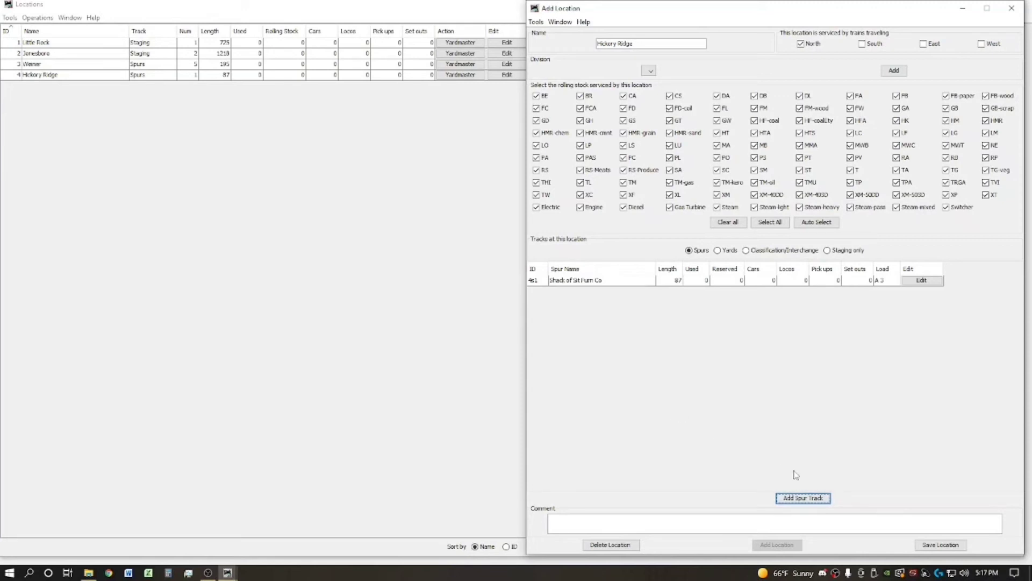
left_click(945, 546)
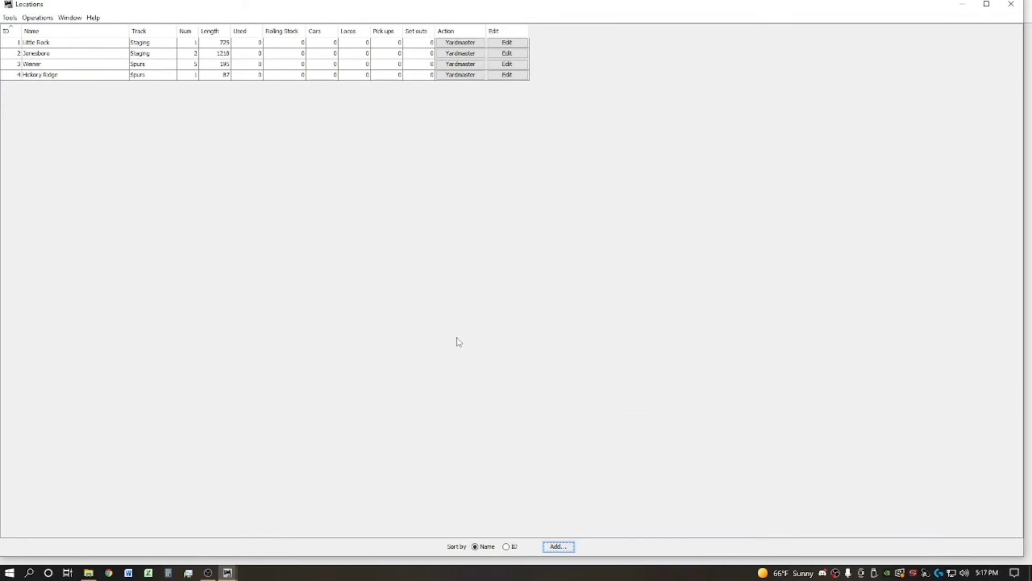
Add a location named Brinkley with all rolling stock types selected
left_click(558, 546)
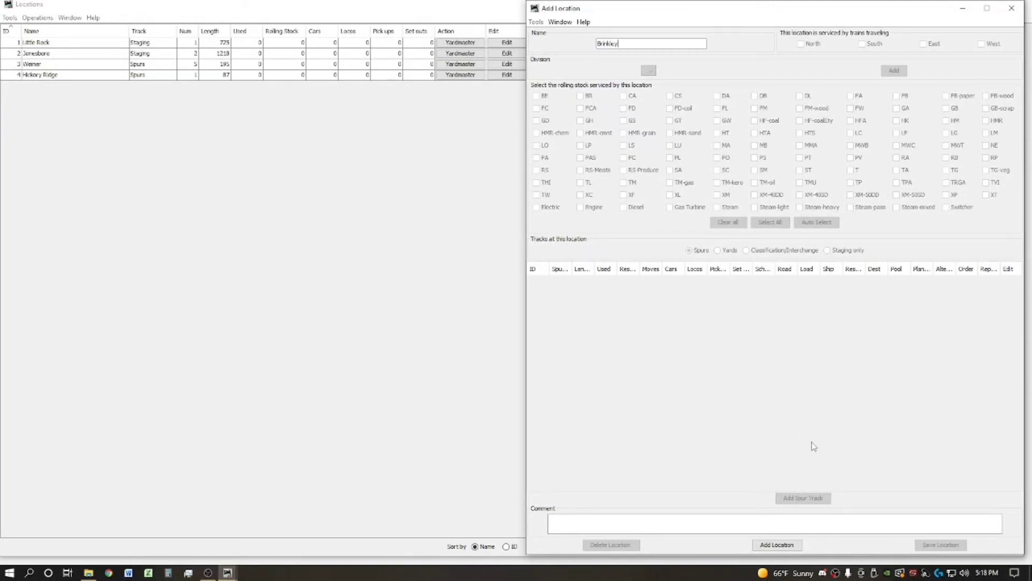
left_click(777, 545)
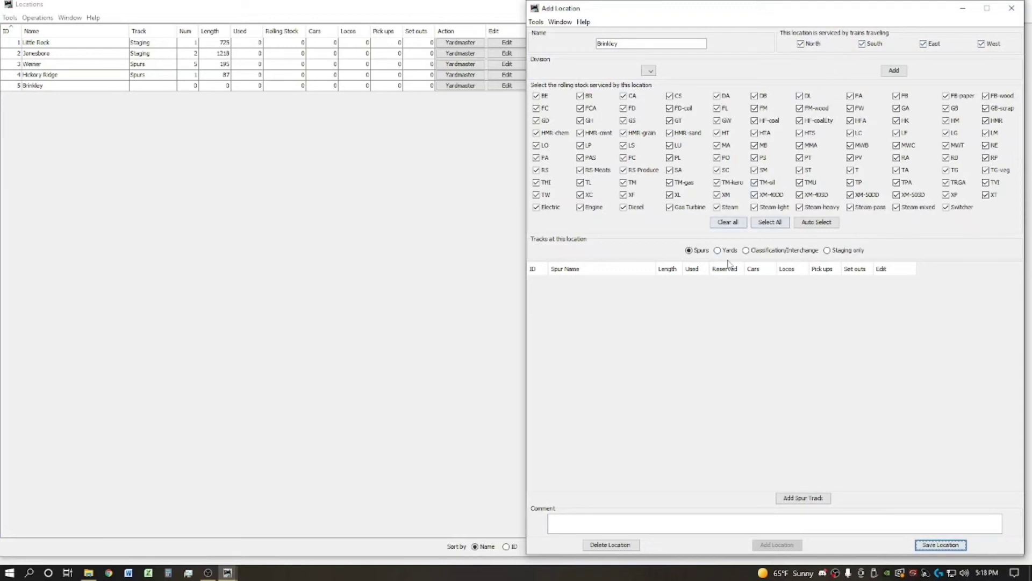
left_click(733, 226)
left_click(782, 224)
Add an 18" spur named Fresh N Funky Produce at Brinkley, serviced only by East and West trains
left_click(801, 498)
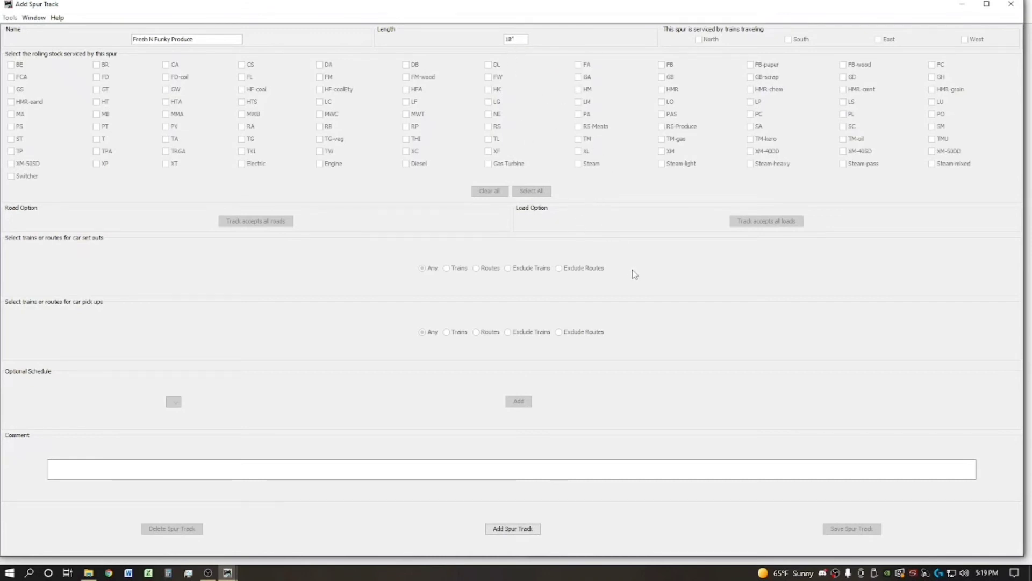
left_click(519, 529)
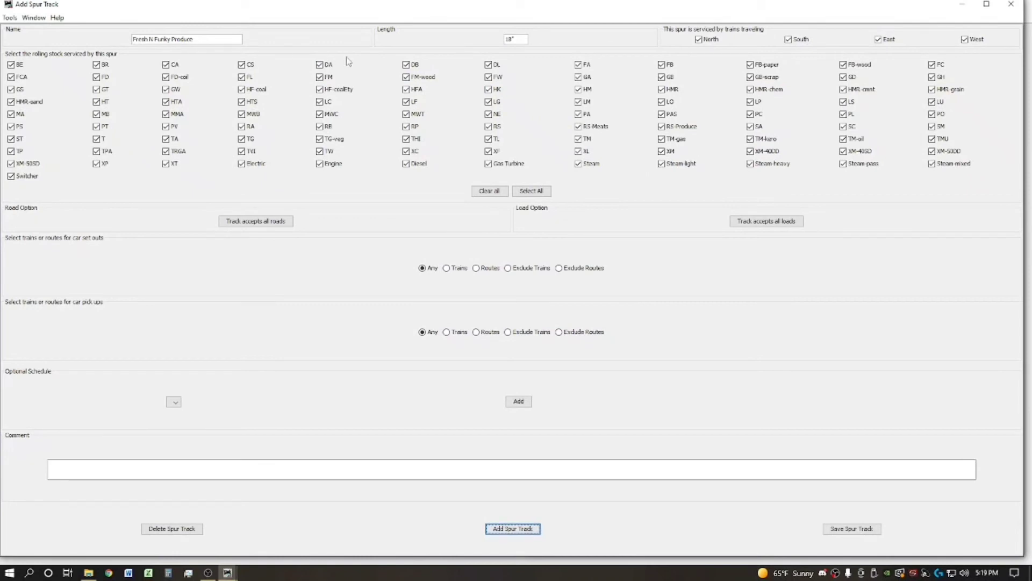
left_click(799, 43)
left_click(705, 40)
Limit the spur's rolling stock to RS-Produce, XM-40DD, XM-40SD, XM-50DD and XM-50SD
left_click(487, 192)
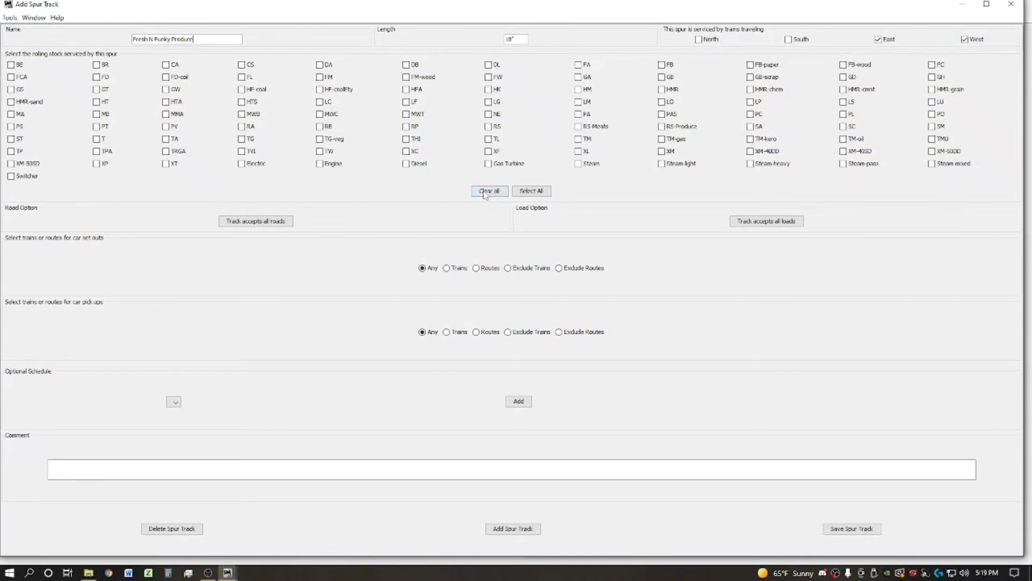
left_click(663, 127)
left_click(750, 152)
left_click(843, 152)
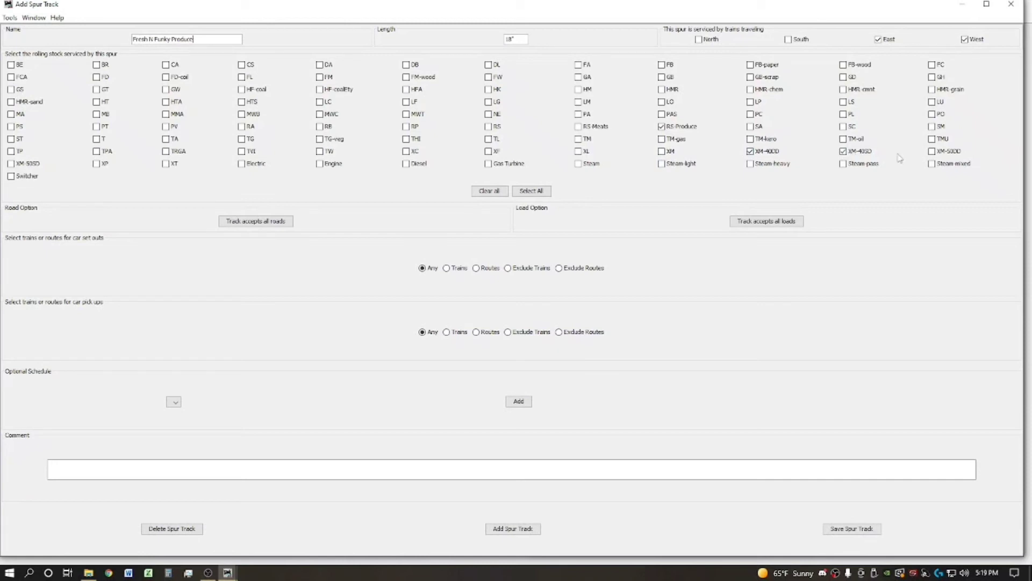
left_click(933, 153)
left_click(31, 164)
Set the spur's load option to accept only listed loads and add Produce from car type RS-Produce
left_click(791, 226)
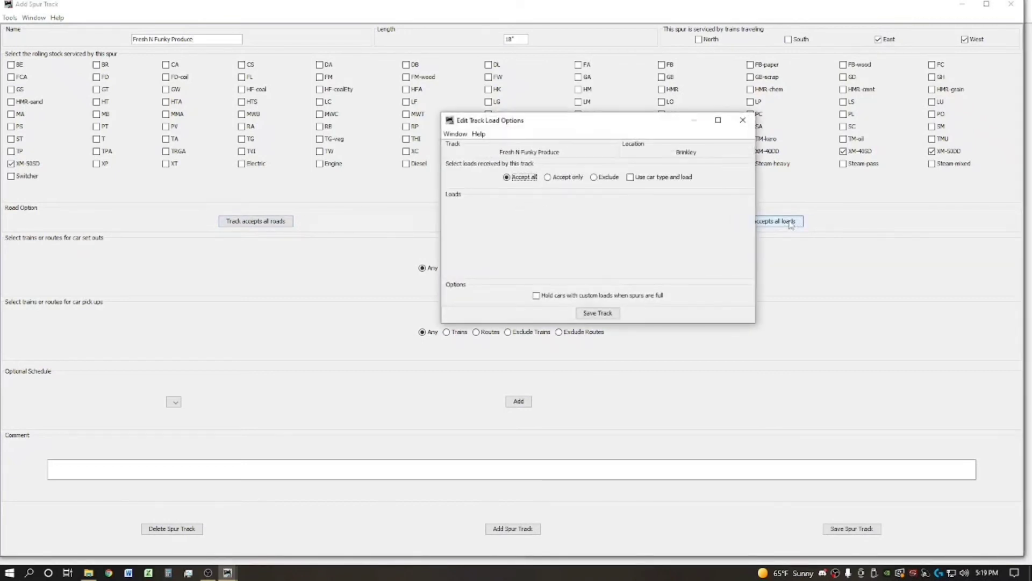
left_click(551, 179)
left_click(550, 195)
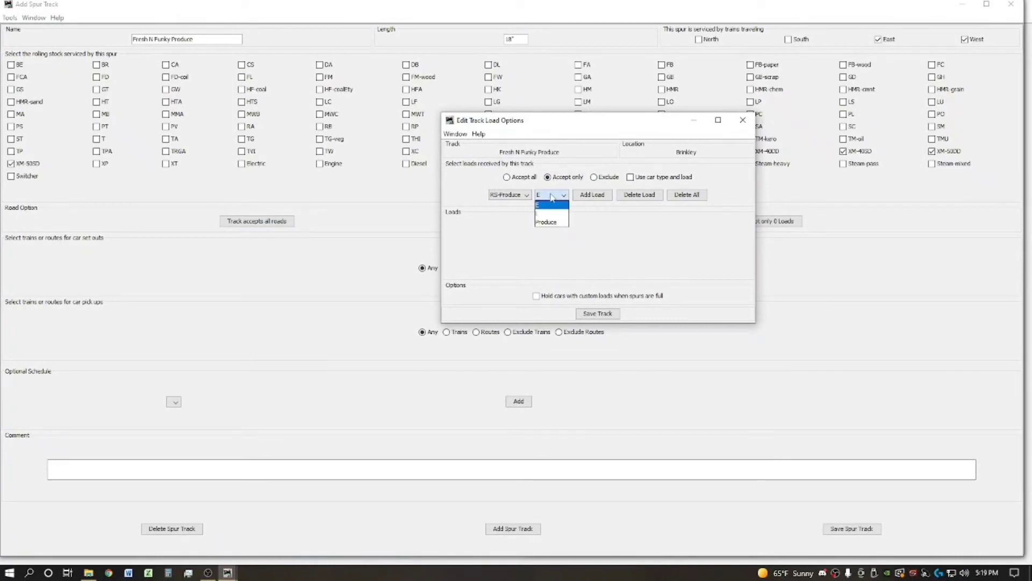
left_click(545, 222)
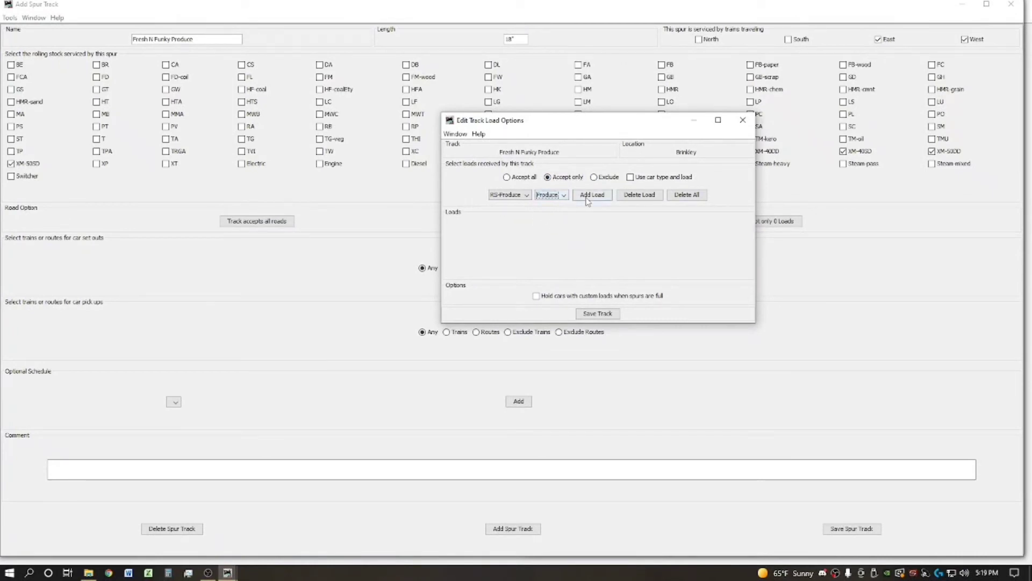
left_click(591, 194)
Add load E from car type XM-40DD to the spur's accepted loads
left_click(514, 195)
left_click(505, 221)
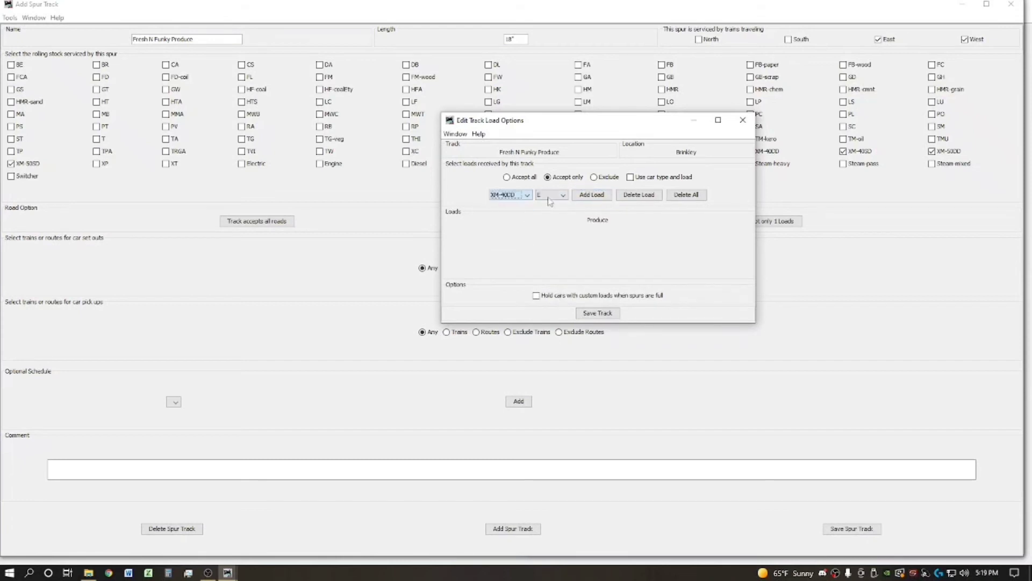
left_click(552, 195)
left_click(552, 205)
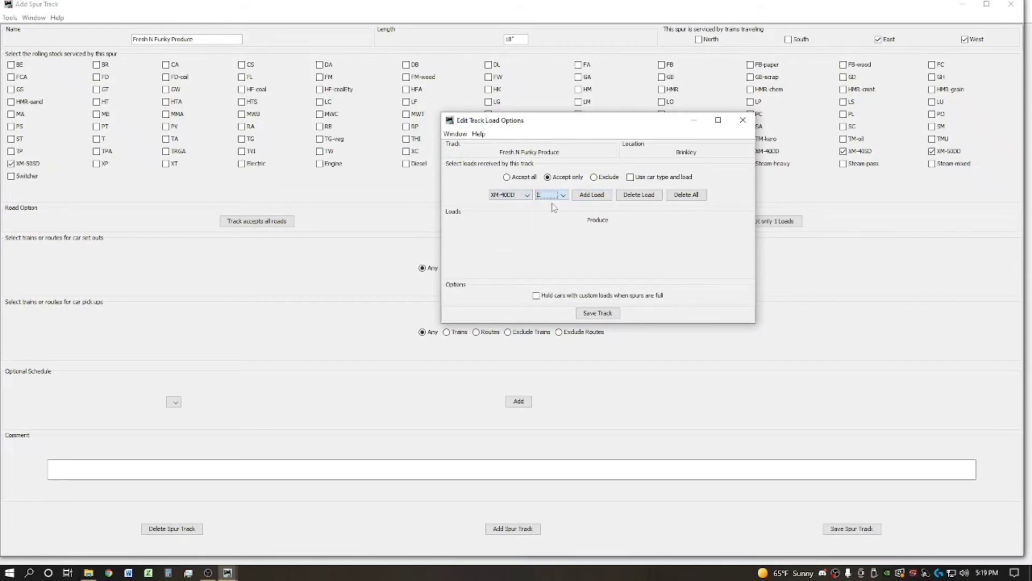
left_click(591, 195)
Add Pallets from car type XM-40SD to the accepted loads, then save the load options and the spur track
left_click(526, 195)
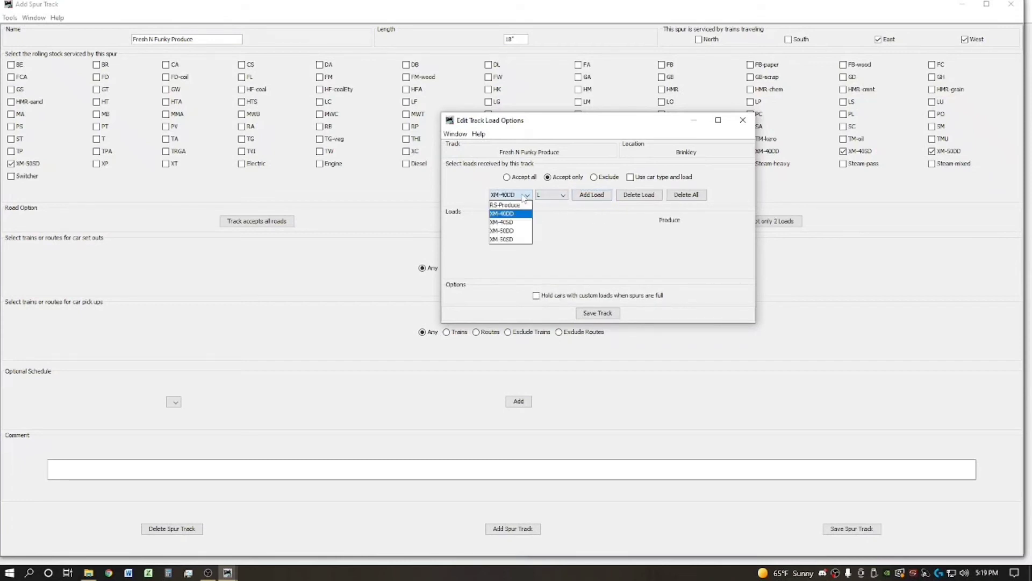
left_click(515, 223)
left_click(523, 196)
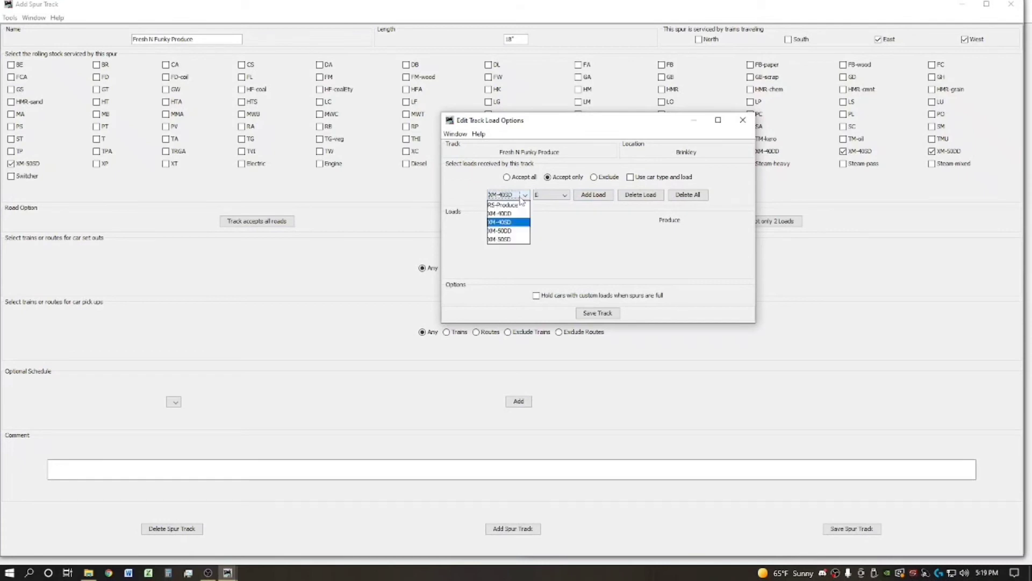
left_click(522, 197)
left_click(546, 197)
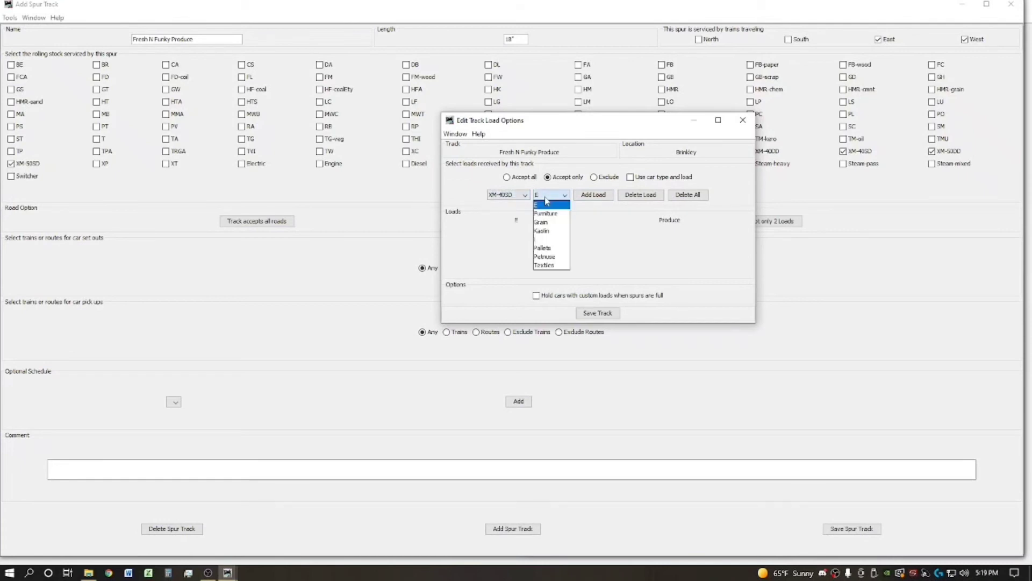
left_click(555, 248)
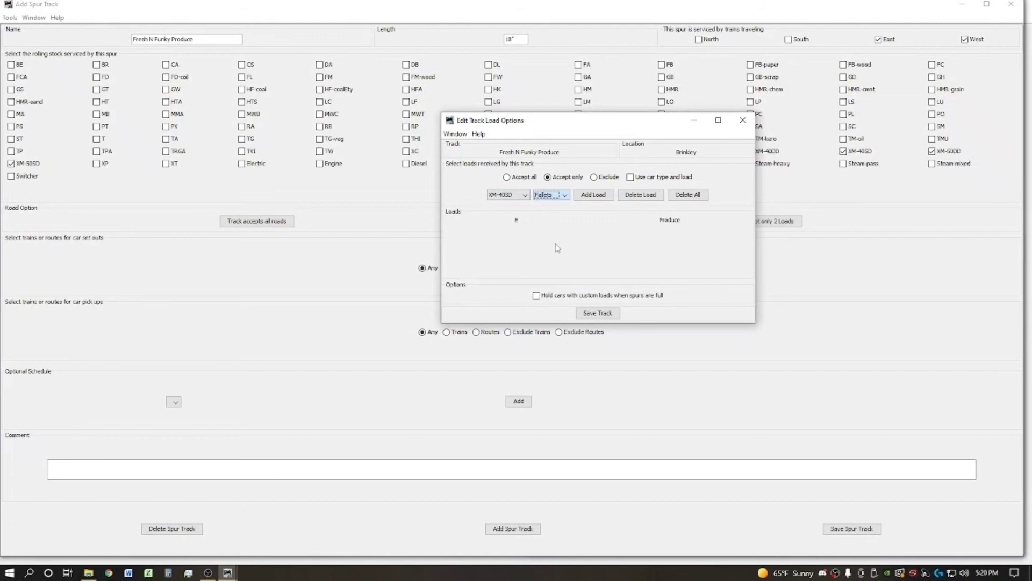
left_click(593, 197)
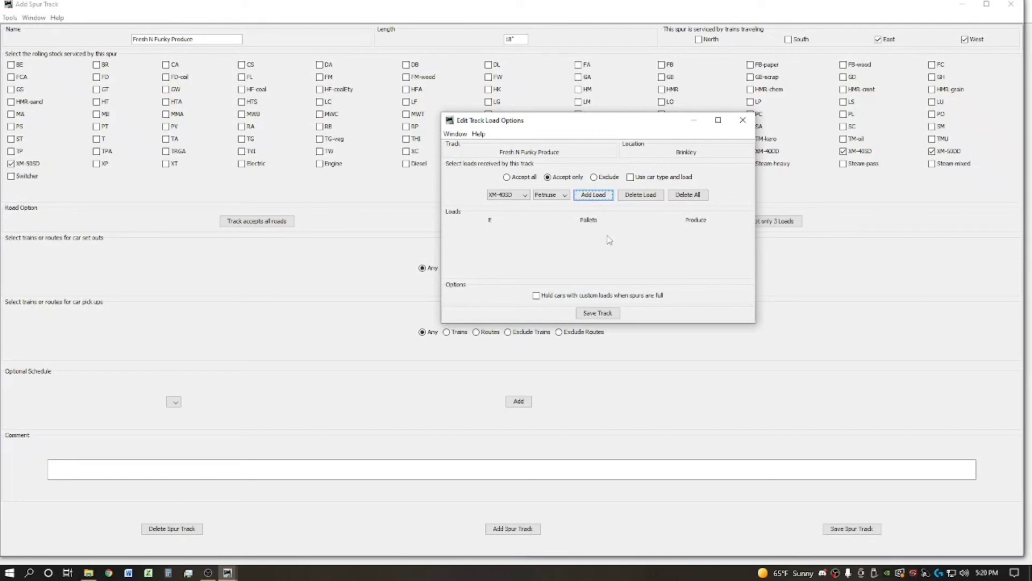
left_click(597, 313)
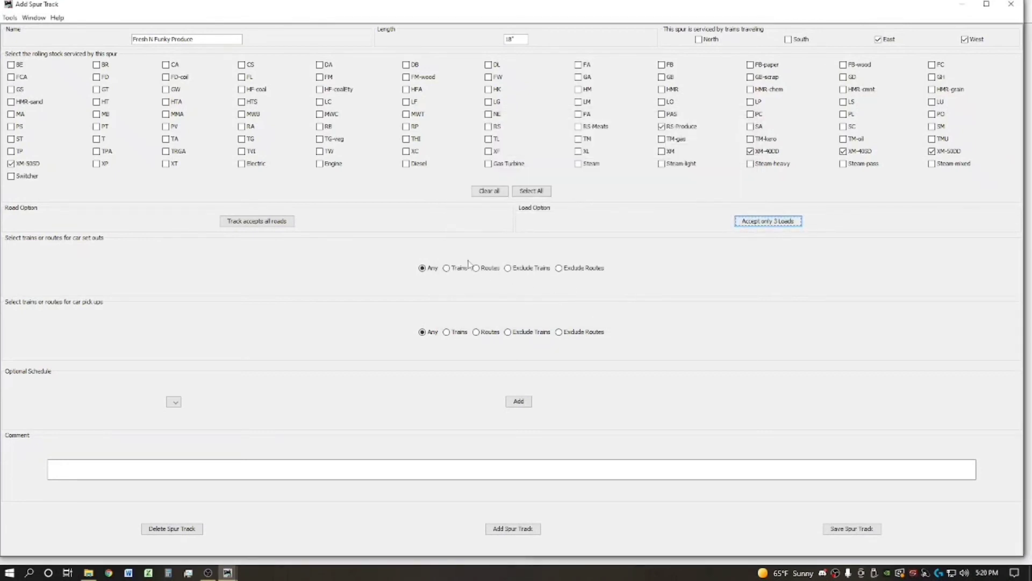
left_click(867, 530)
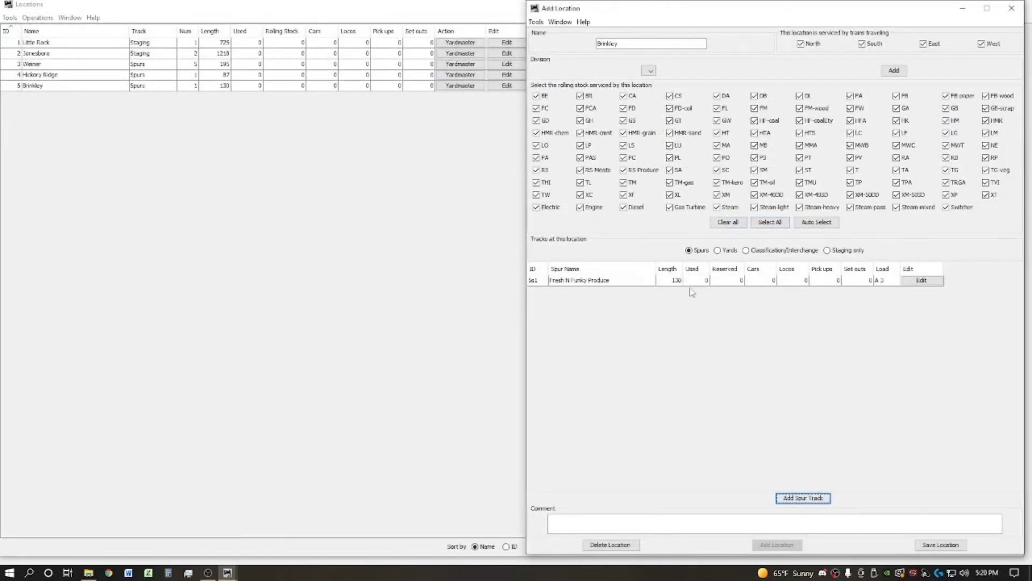
Add a classification/interchange track named Interchange 1 with a length of 36" to Brinkley
left_click(761, 250)
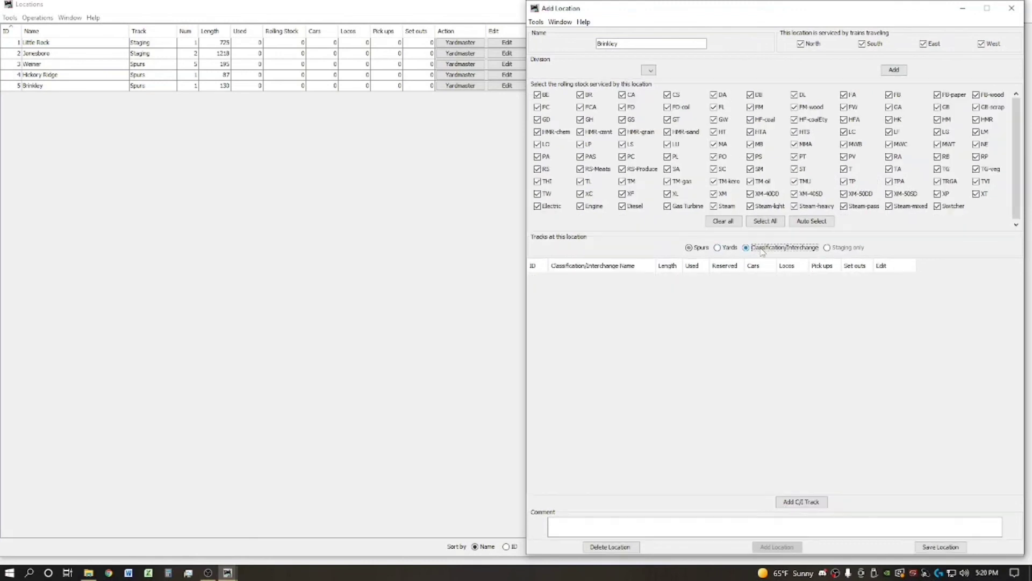
left_click(696, 248)
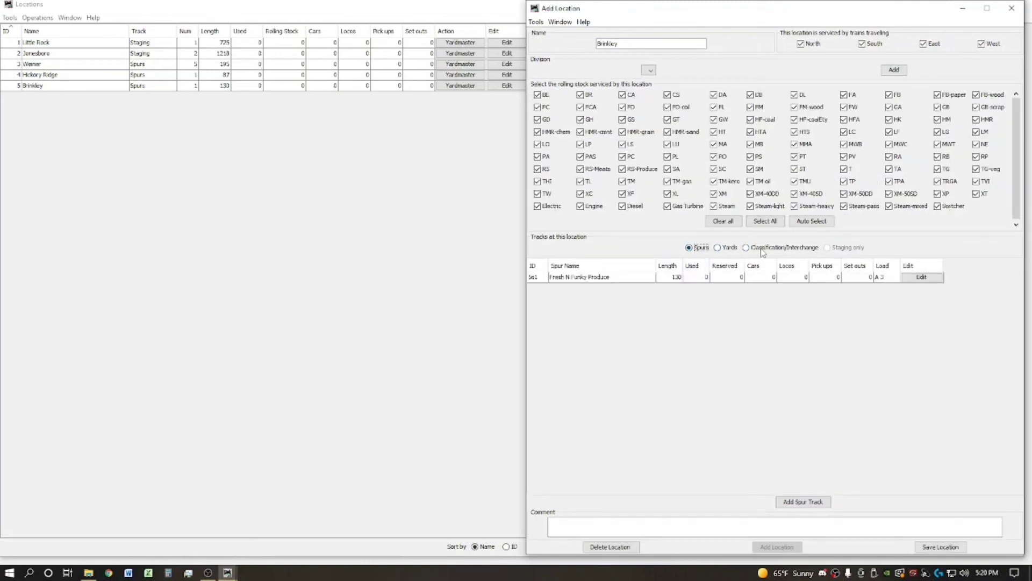
left_click(761, 250)
left_click(801, 502)
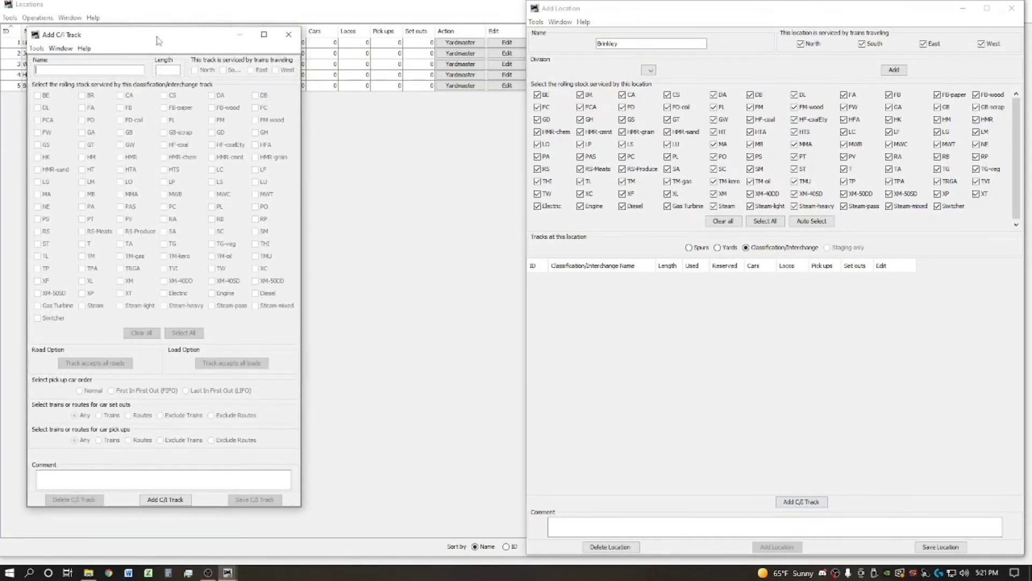
left_click_drag(158, 39, 363, 43)
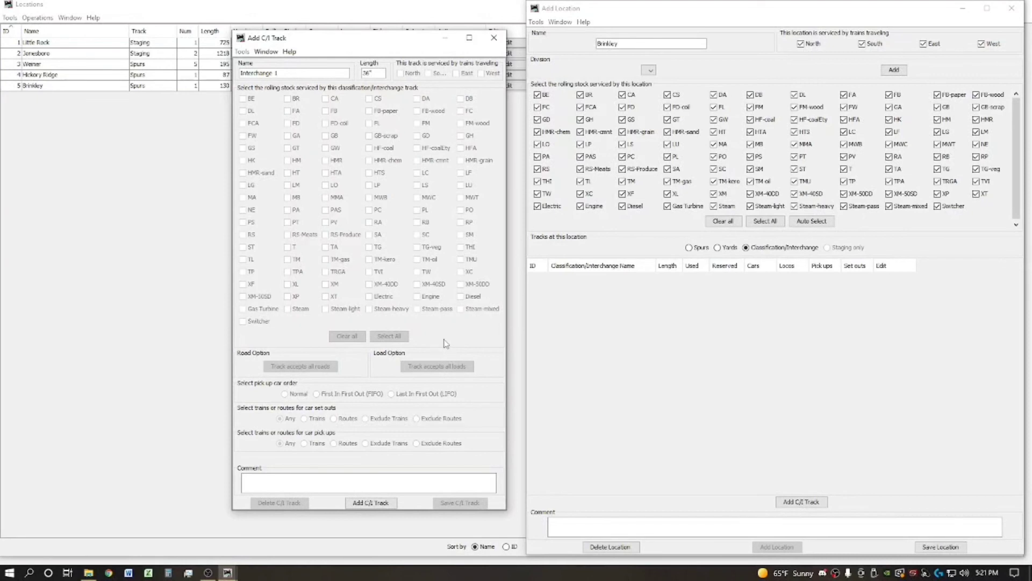
left_click(383, 505)
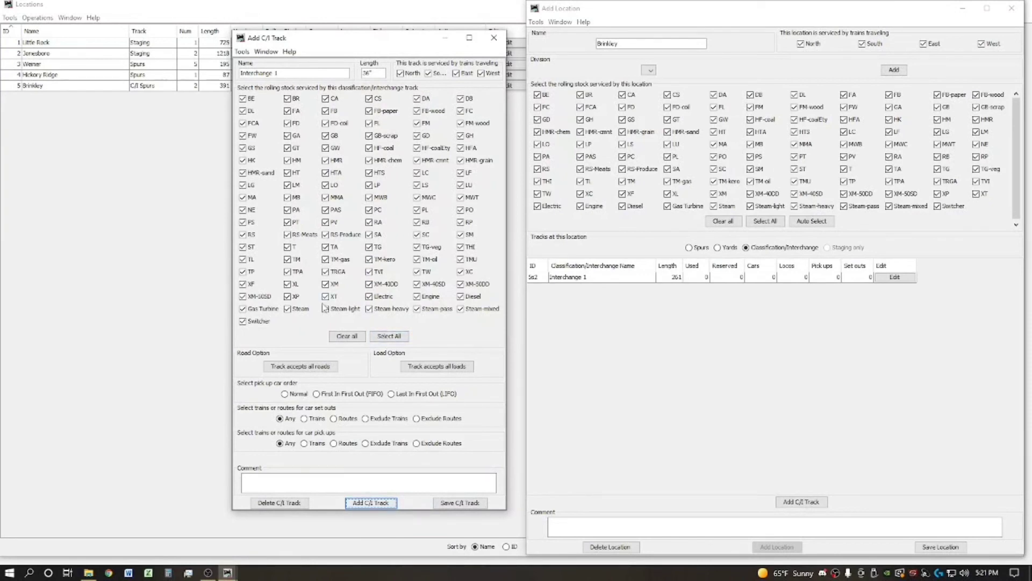
Exclude NE, Electric, Engine, Diesel, Gas Turbine, Switcher and all steam types from Interchange 1, set Normal pick-up order and save the track
left_click(417, 296)
left_click(460, 296)
left_click(462, 309)
left_click(433, 311)
left_click(392, 312)
left_click(329, 312)
left_click(300, 310)
left_click(271, 310)
left_click(266, 322)
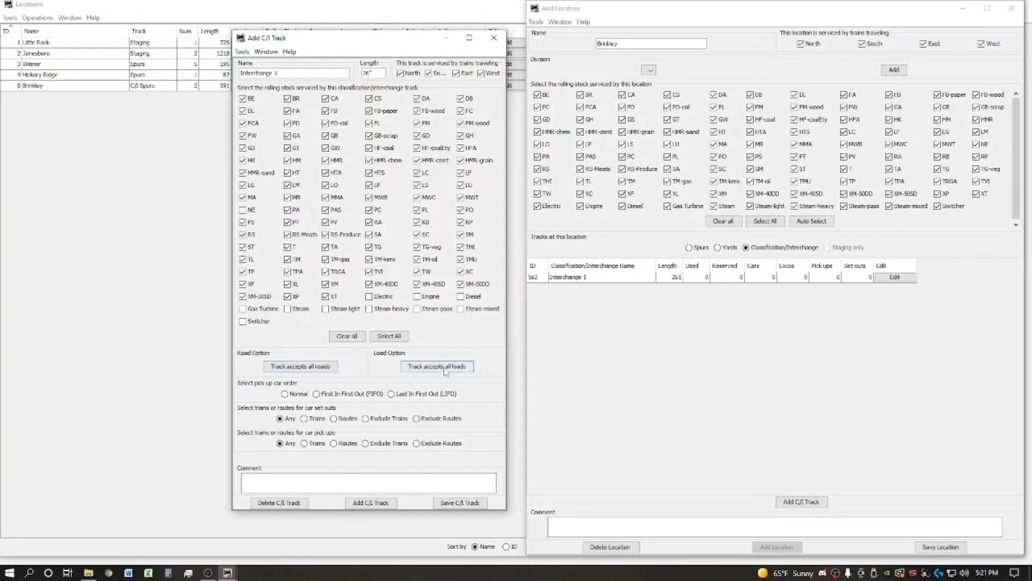
left_click(293, 395)
left_click(460, 503)
Add a second classification/interchange track named Interchange 2 with a length of 261
left_click(818, 505)
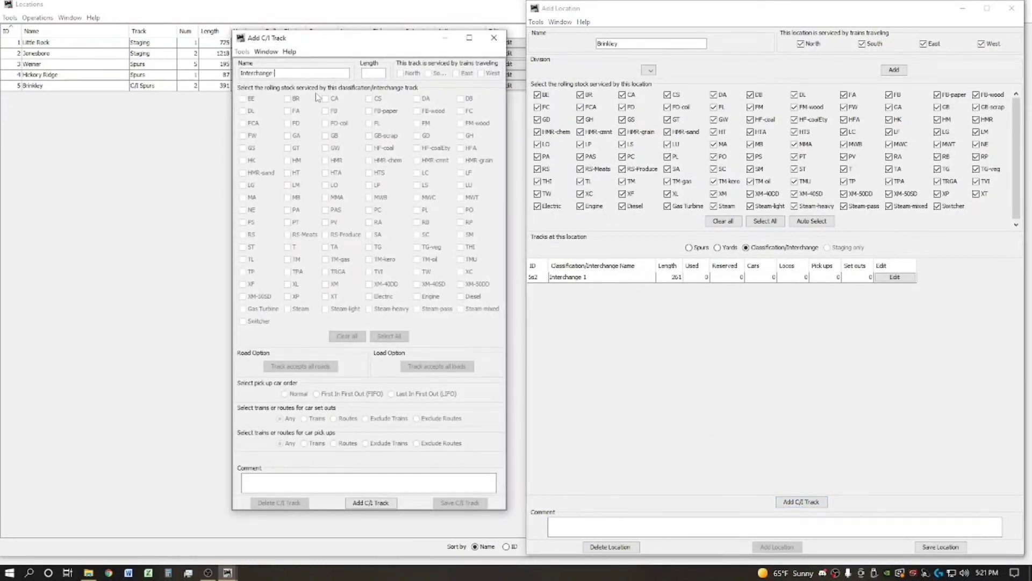
type("Interchange 2")
type("261")
left_click(370, 502)
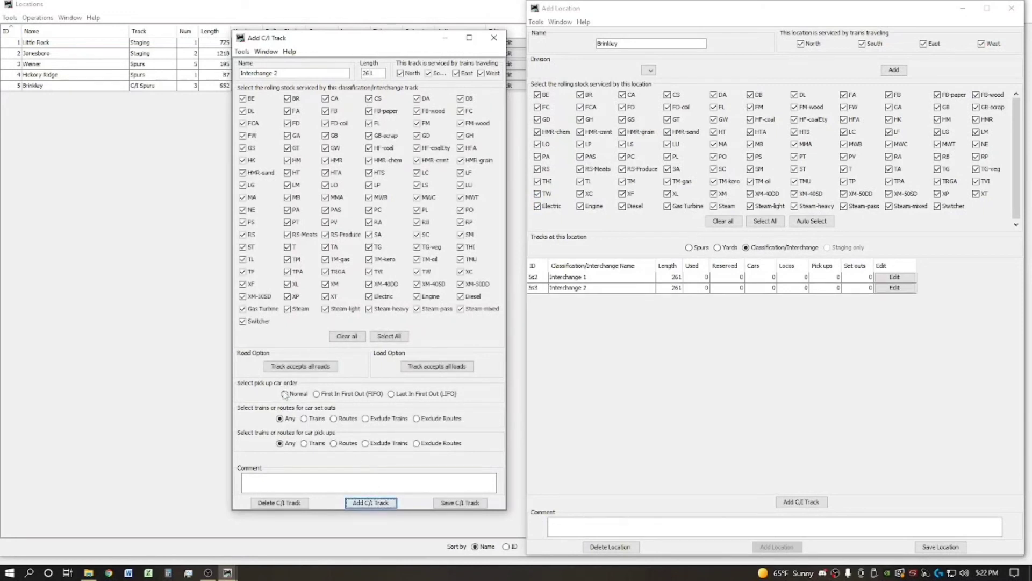
Set Interchange 2 to Normal pick-up order, exclude NE, Electric, Engine, Diesel, Gas Turbine, Switcher and all steam types, and save the track
left_click(286, 393)
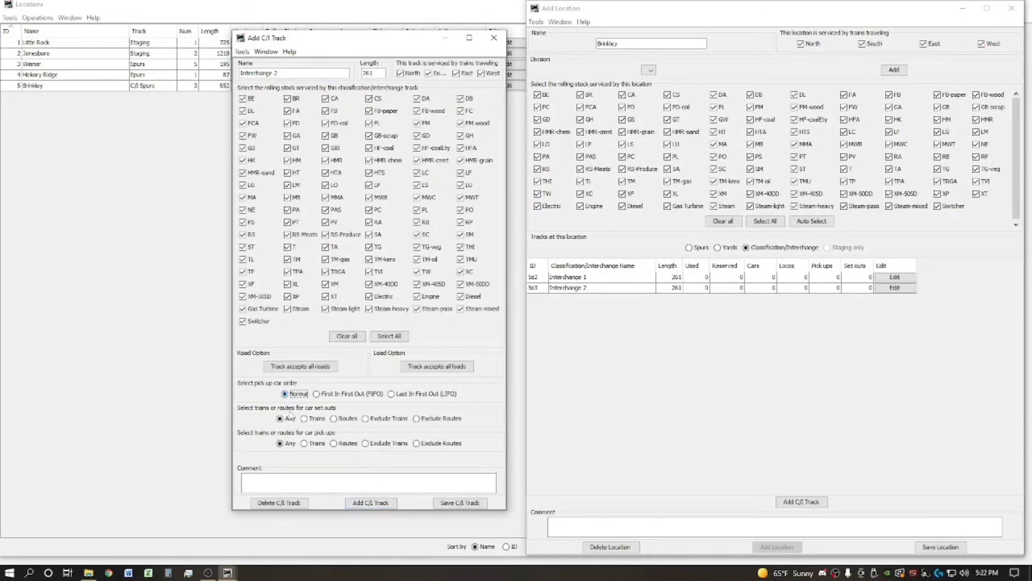
left_click(242, 210)
left_click(467, 310)
left_click(418, 311)
left_click(399, 311)
left_click(382, 299)
left_click(343, 311)
left_click(300, 310)
left_click(266, 310)
left_click(255, 321)
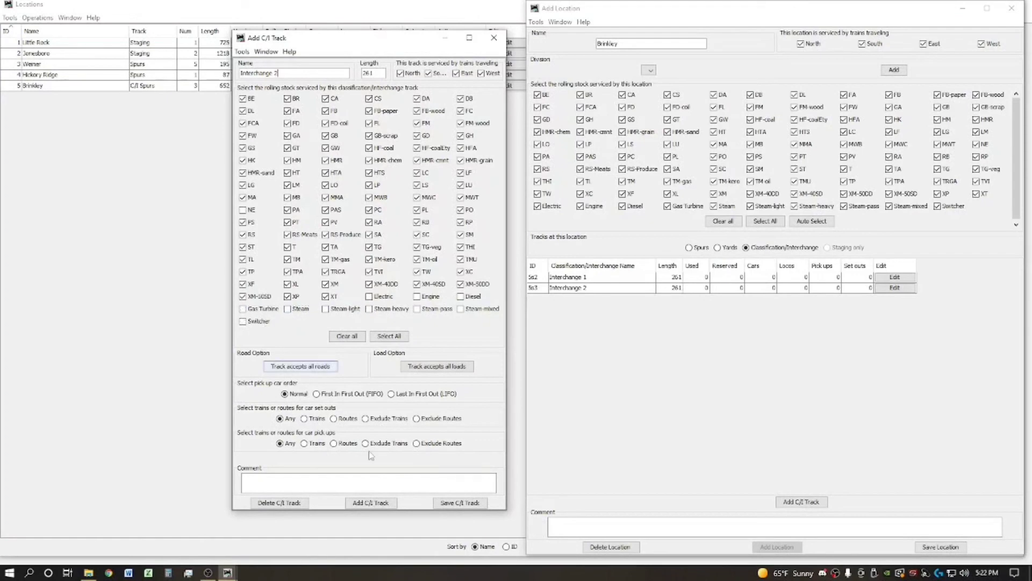
left_click(462, 504)
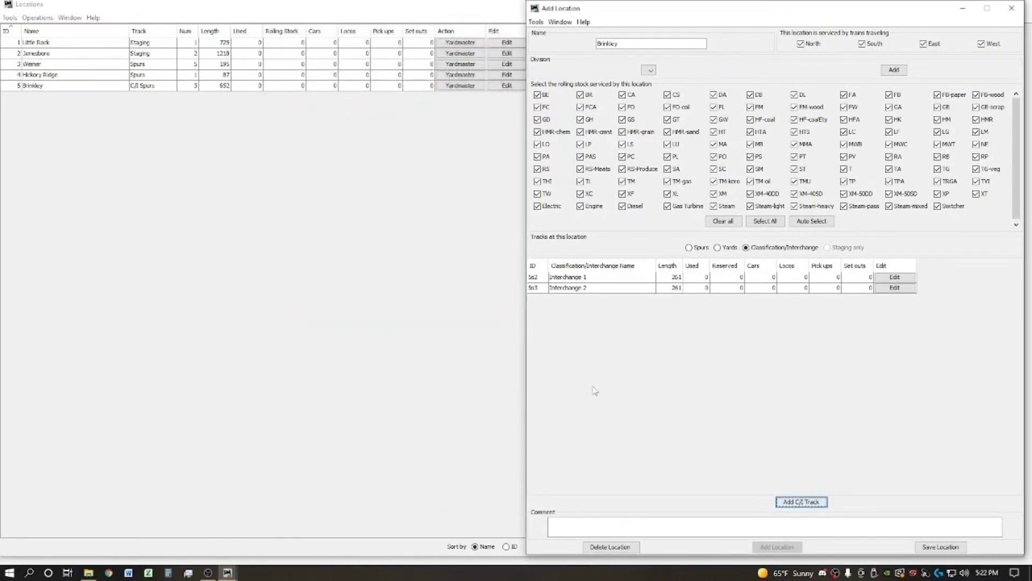
Add a third classification/interchange track named Interchange 3 with a length of 261
left_click(791, 503)
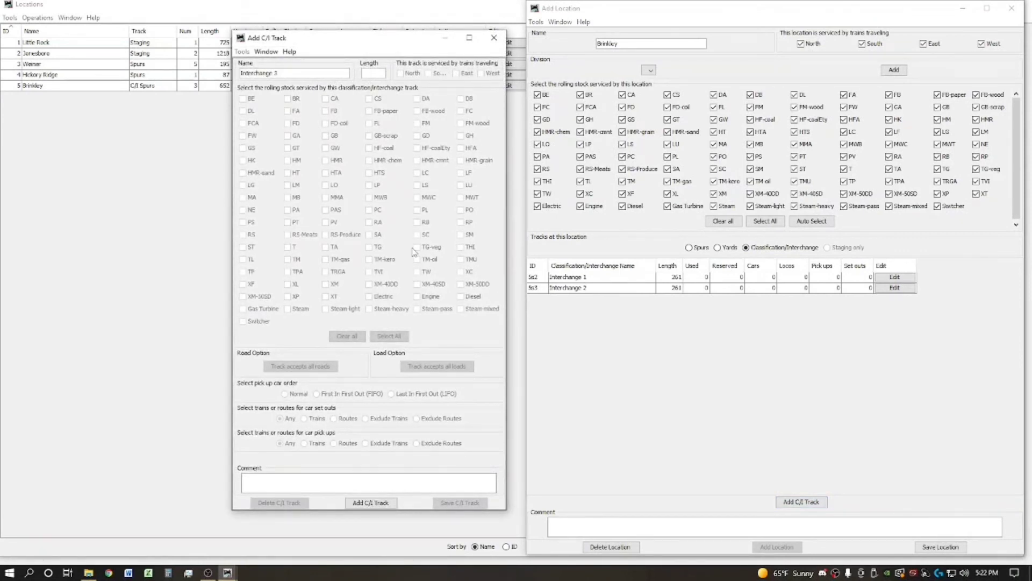
left_click(390, 502)
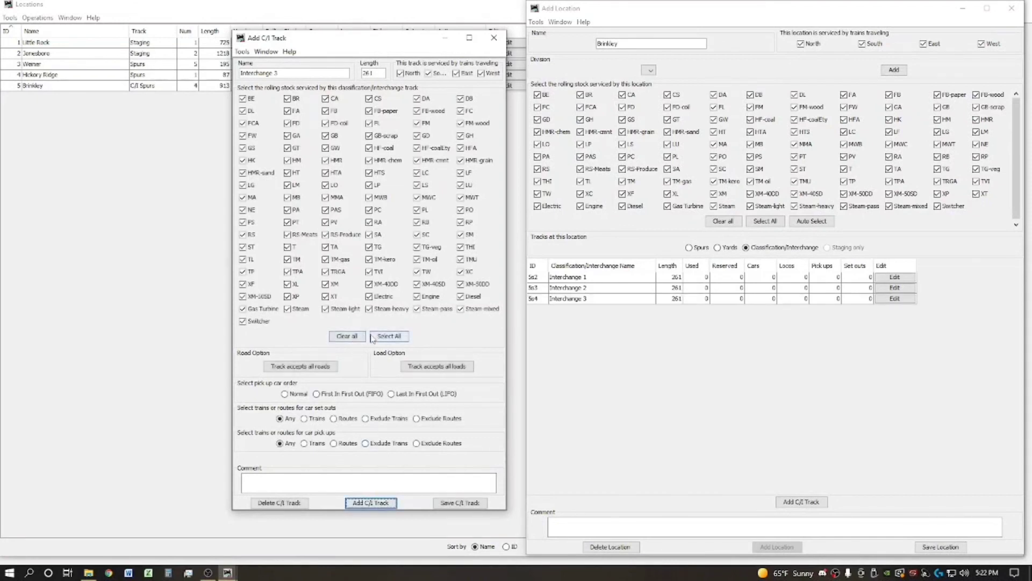
Exclude Electric, Engine, Diesel, all steam types, Gas Turbine, Switcher and NE from Interchange 3, set Normal pick-up order and save the track
left_click(383, 298)
left_click(426, 299)
left_click(465, 299)
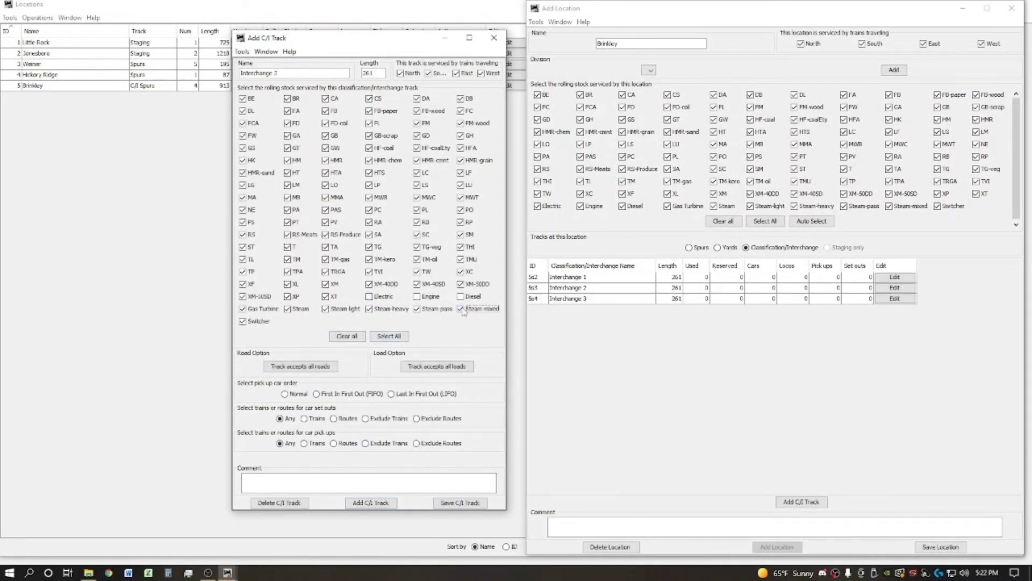
left_click(494, 310)
left_click(428, 310)
left_click(368, 311)
left_click(342, 312)
left_click(298, 309)
left_click(265, 310)
left_click(261, 322)
left_click(243, 210)
left_click(284, 394)
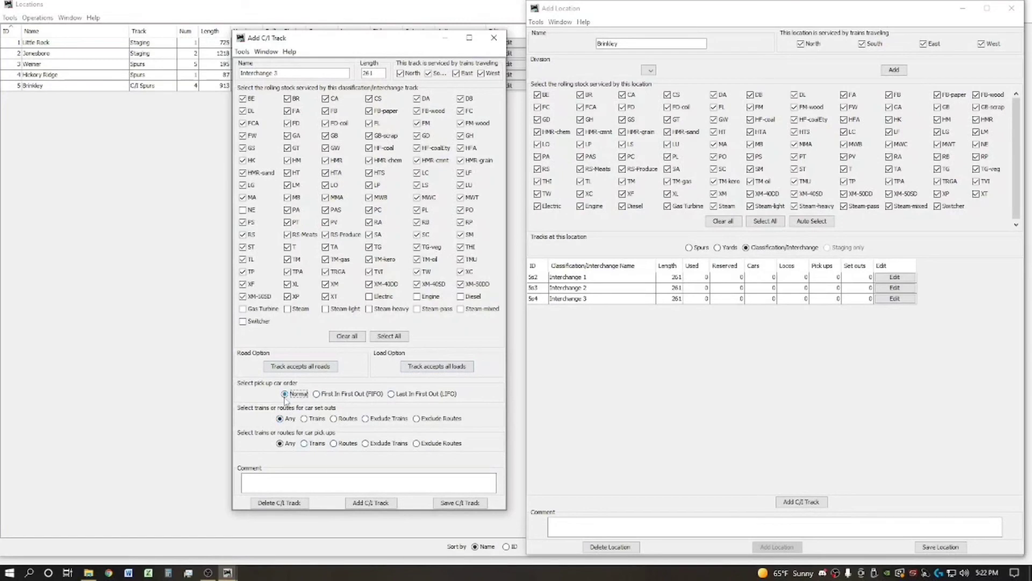
left_click(460, 504)
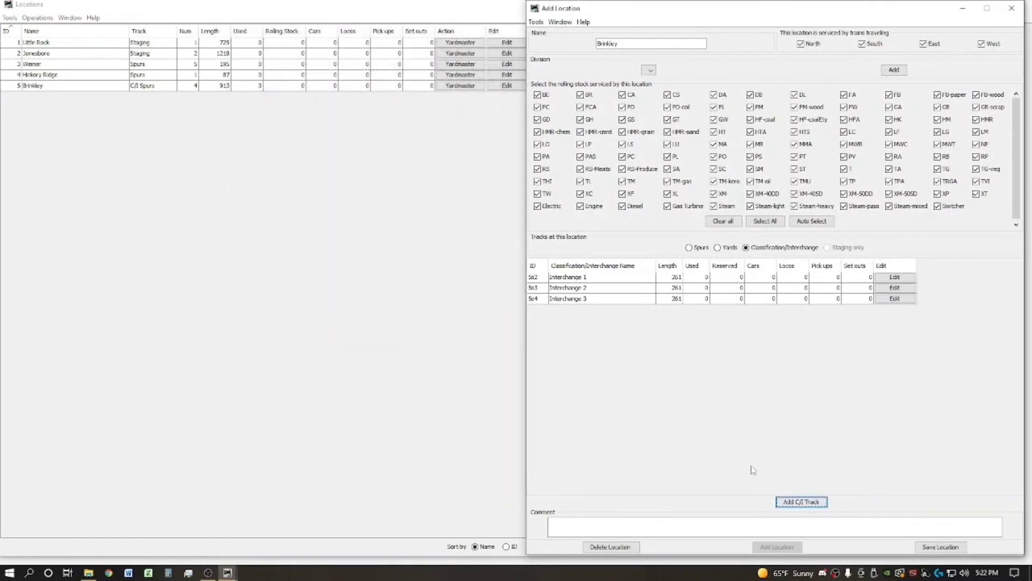
Add a fourth classification/interchange track named Interchange 4 with a length of 261
left_click(817, 505)
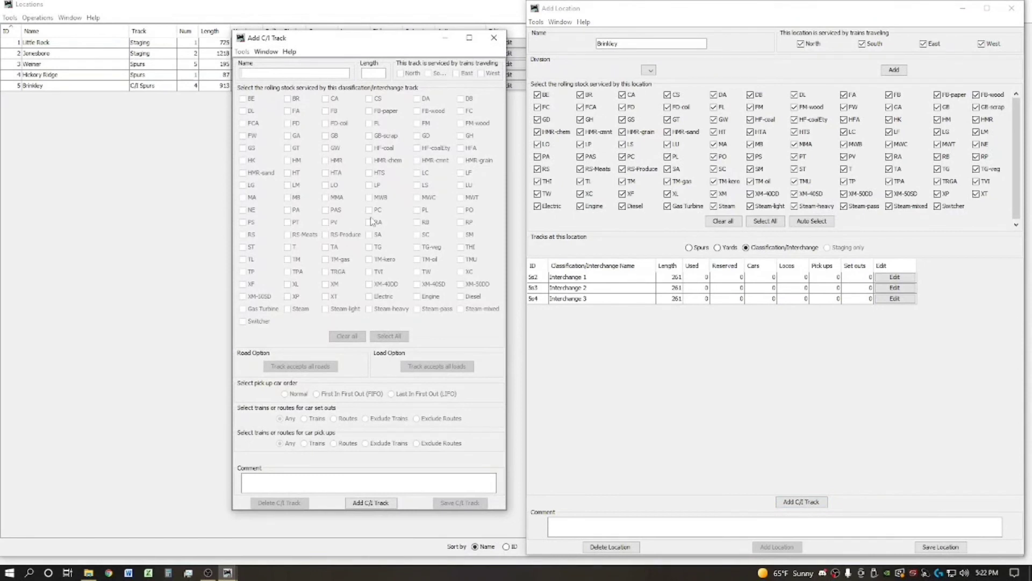
type("Interchang")
type("261")
left_click(387, 503)
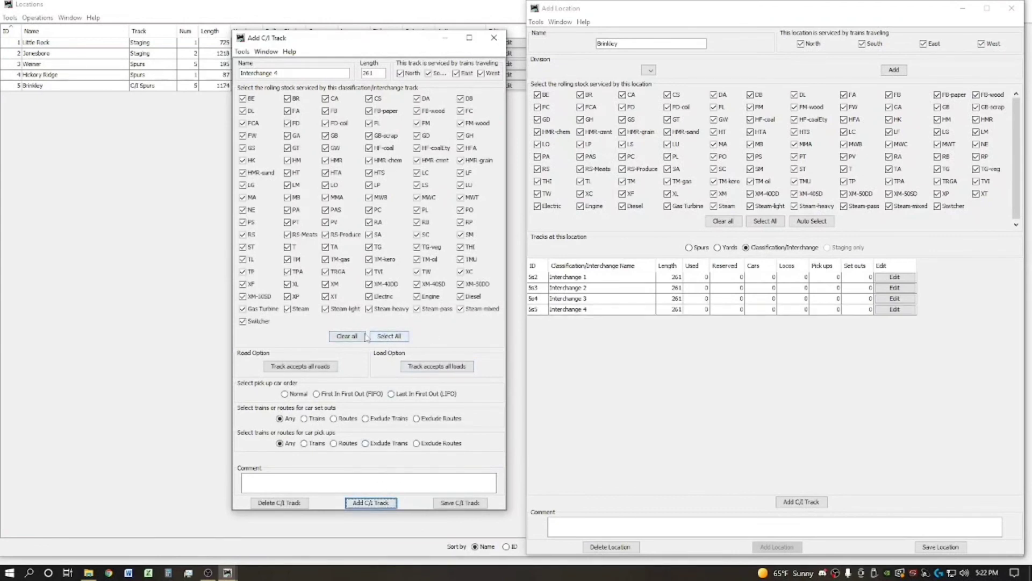
Limit Interchange 4's rolling stock to NE, Electric, Engine, Diesel, Gas Turbine, Switcher and all steam types
left_click(348, 337)
left_click(242, 210)
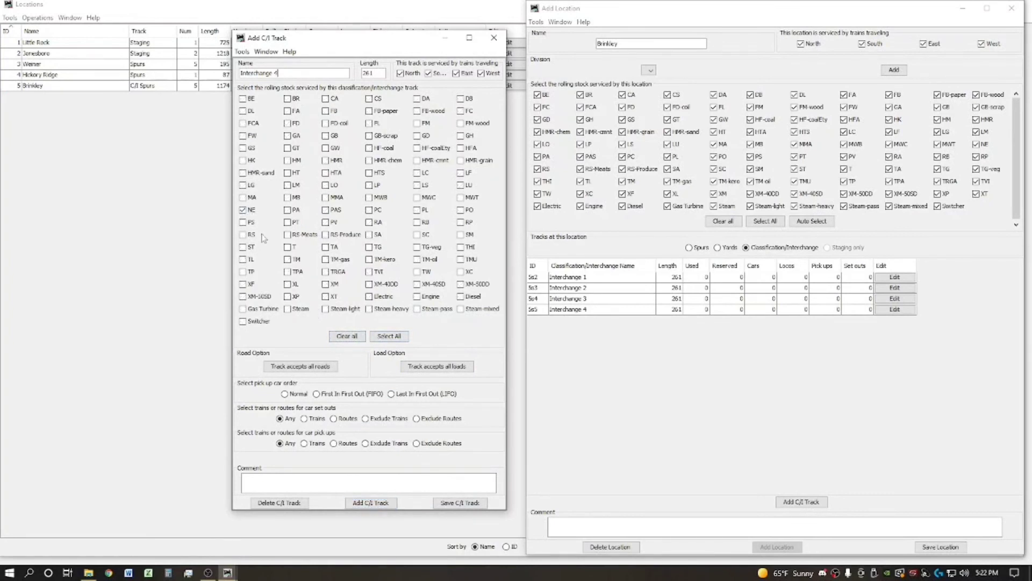
left_click(368, 296)
left_click(417, 296)
left_click(461, 296)
left_click(461, 309)
left_click(417, 309)
left_click(369, 309)
left_click(325, 309)
left_click(288, 308)
left_click(262, 309)
left_click(258, 322)
Set Interchange 4 to Normal pick-up order, then save the track and the Brinkley location
left_click(285, 394)
left_click(451, 503)
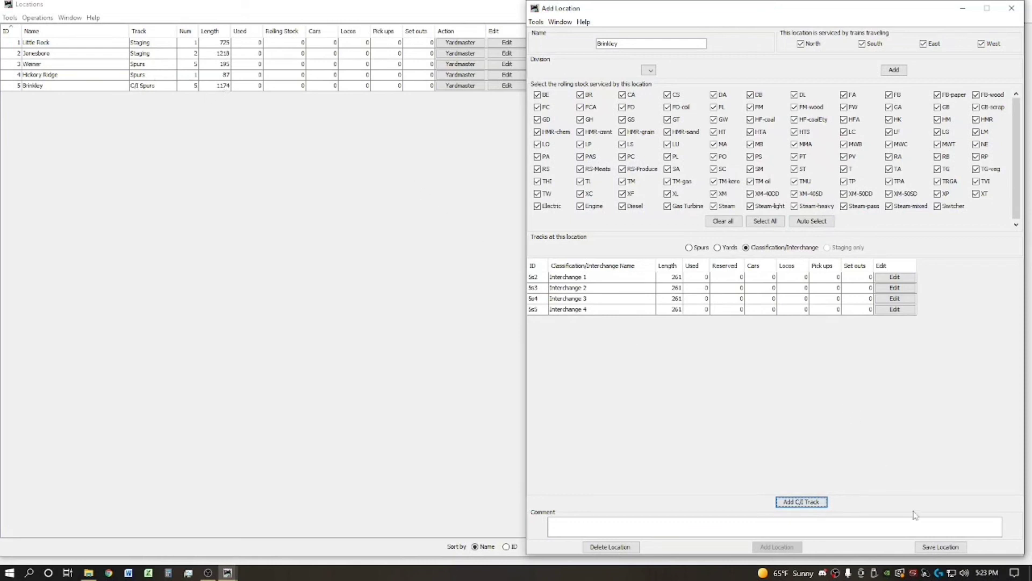
left_click(937, 548)
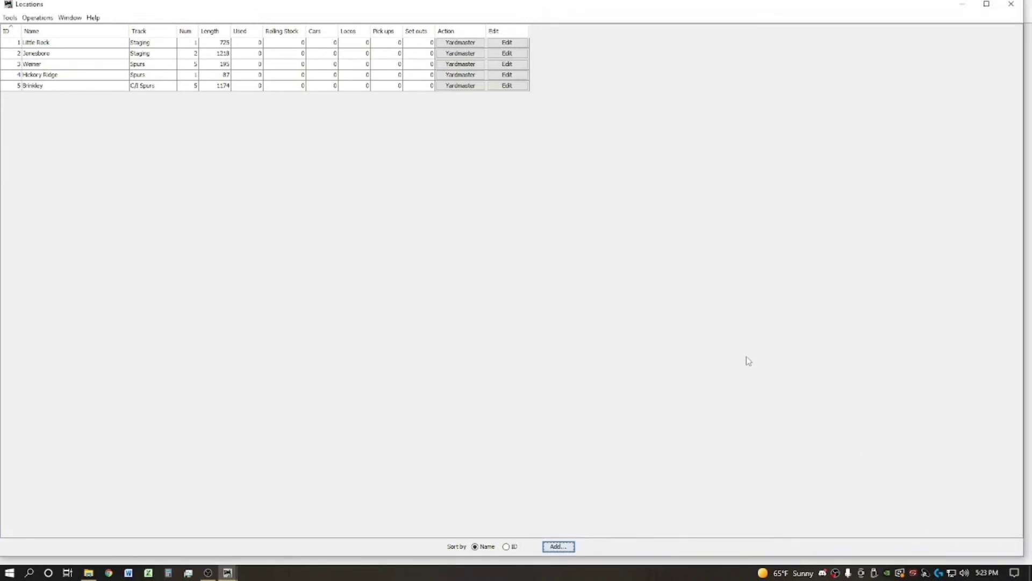